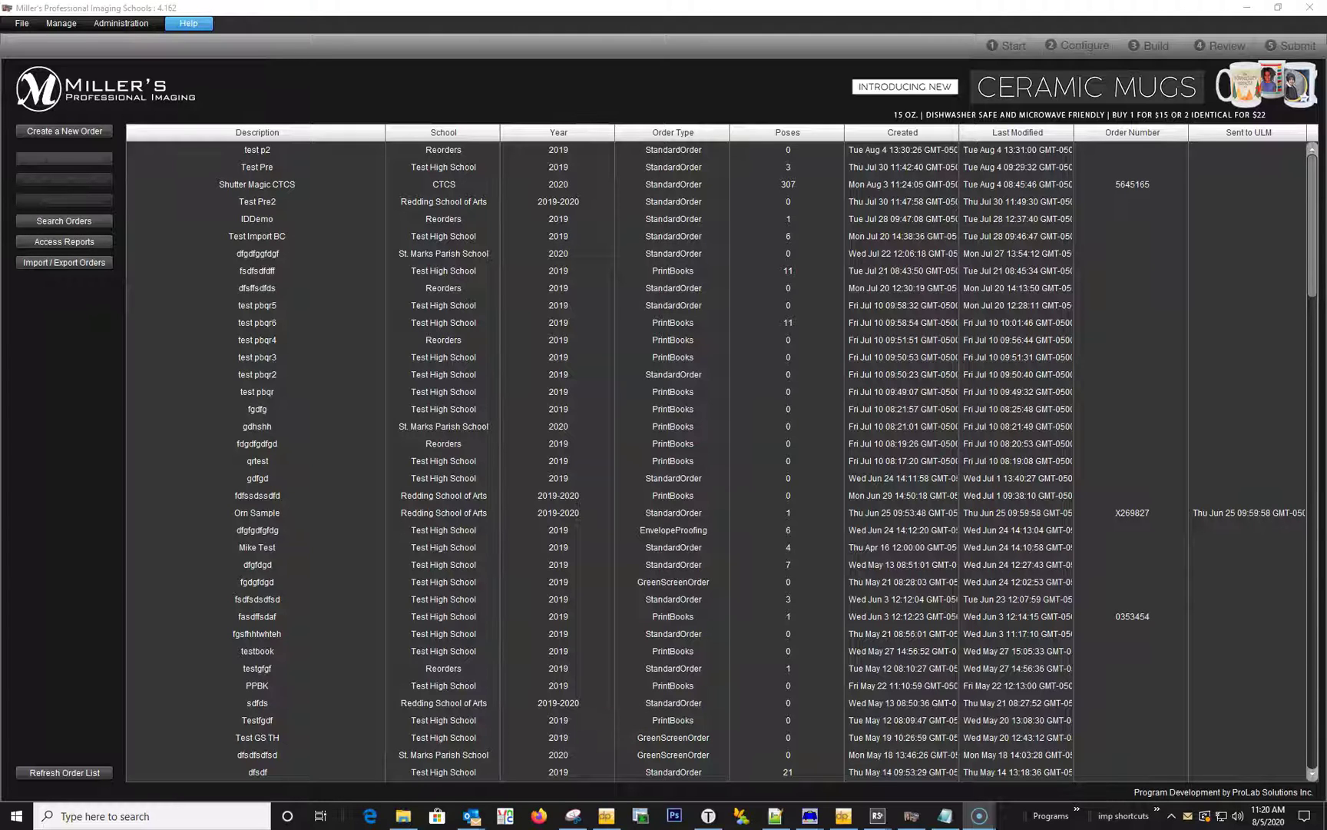
Create an order named 'Pre Order Test' for Test High School 2019 and reach its Configure step.
left_click(87, 132)
left_click(86, 96)
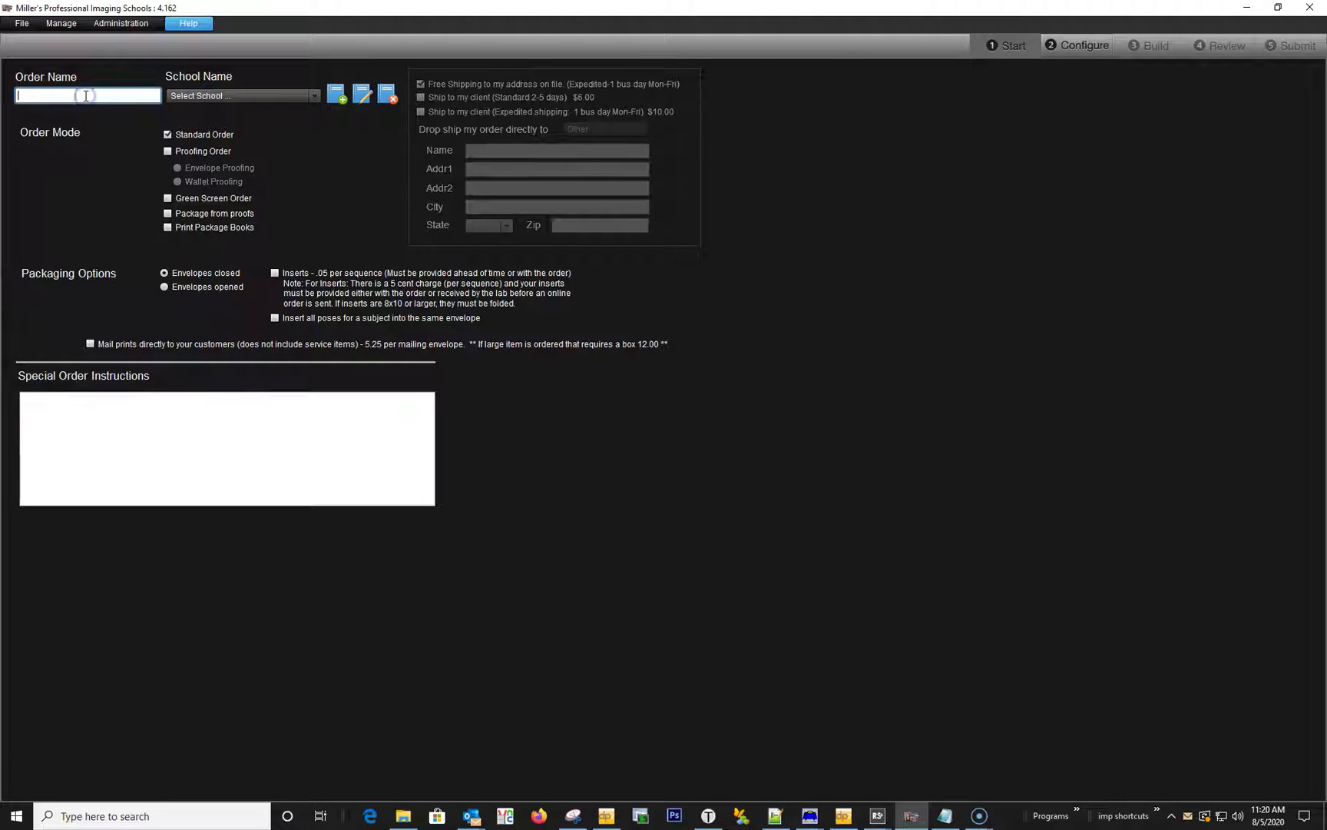
type("Pre Order Test")
left_click(280, 85)
left_click(269, 92)
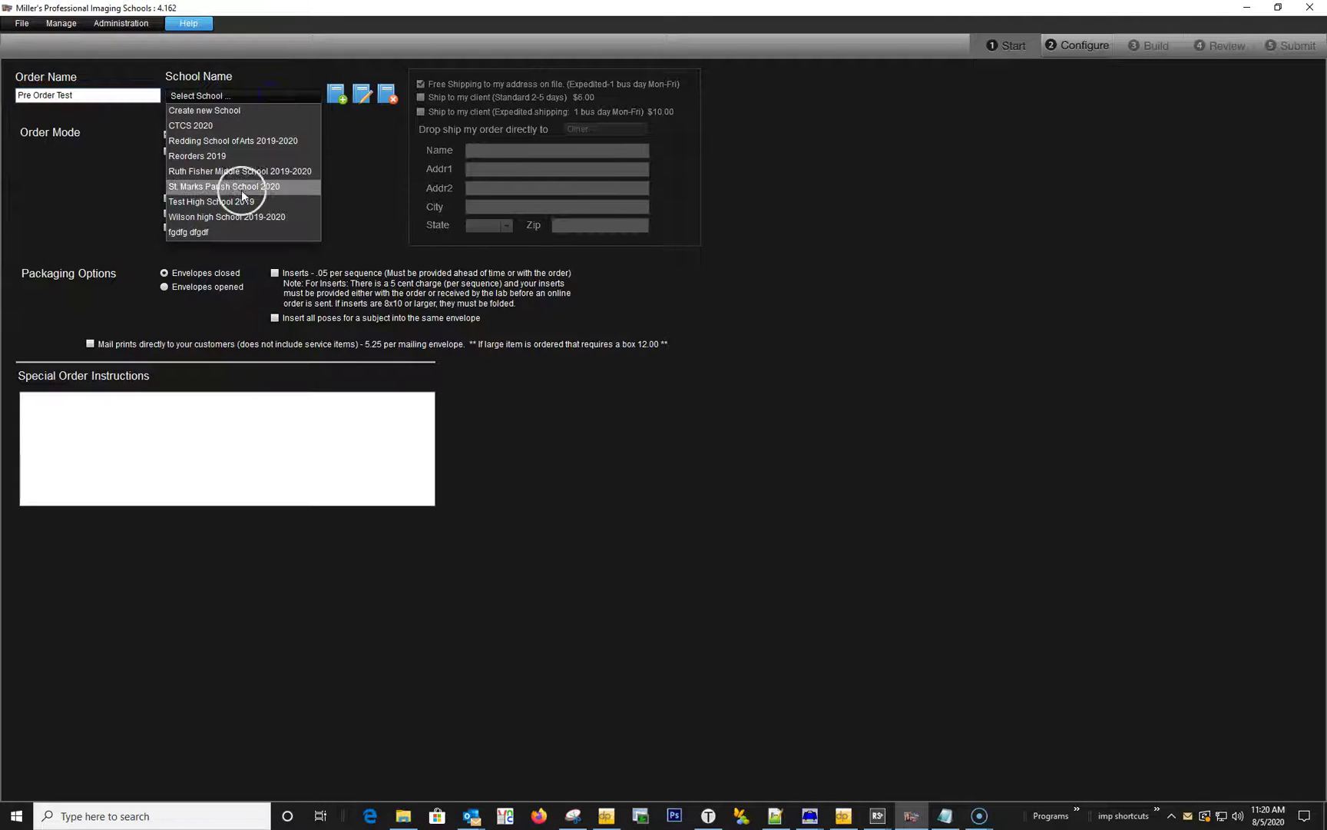
left_click(243, 202)
left_click(1070, 48)
left_click(12, 104)
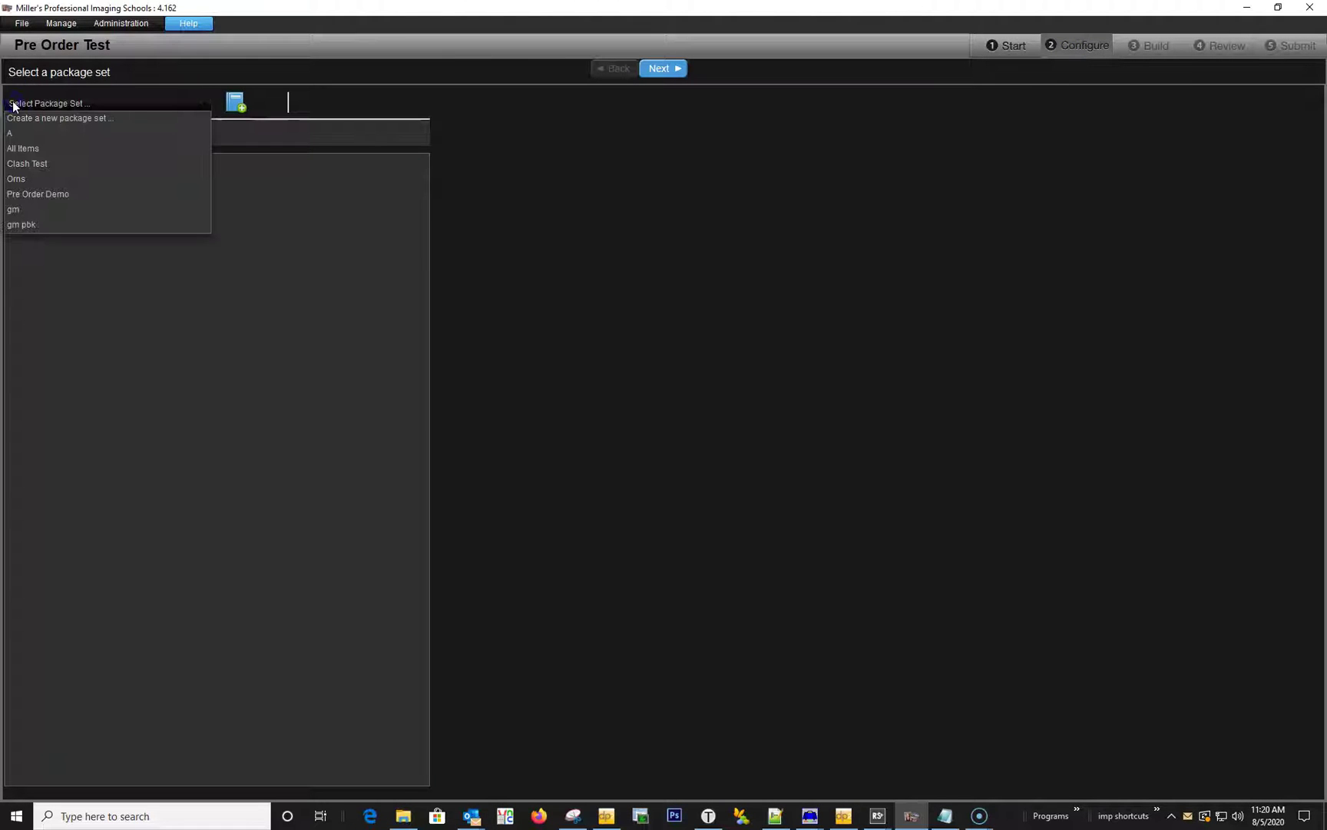
Choose the Pre Order Demo package set, then skip the hosting, name/year/logo and service item pages.
left_click(31, 194)
left_click(304, 181)
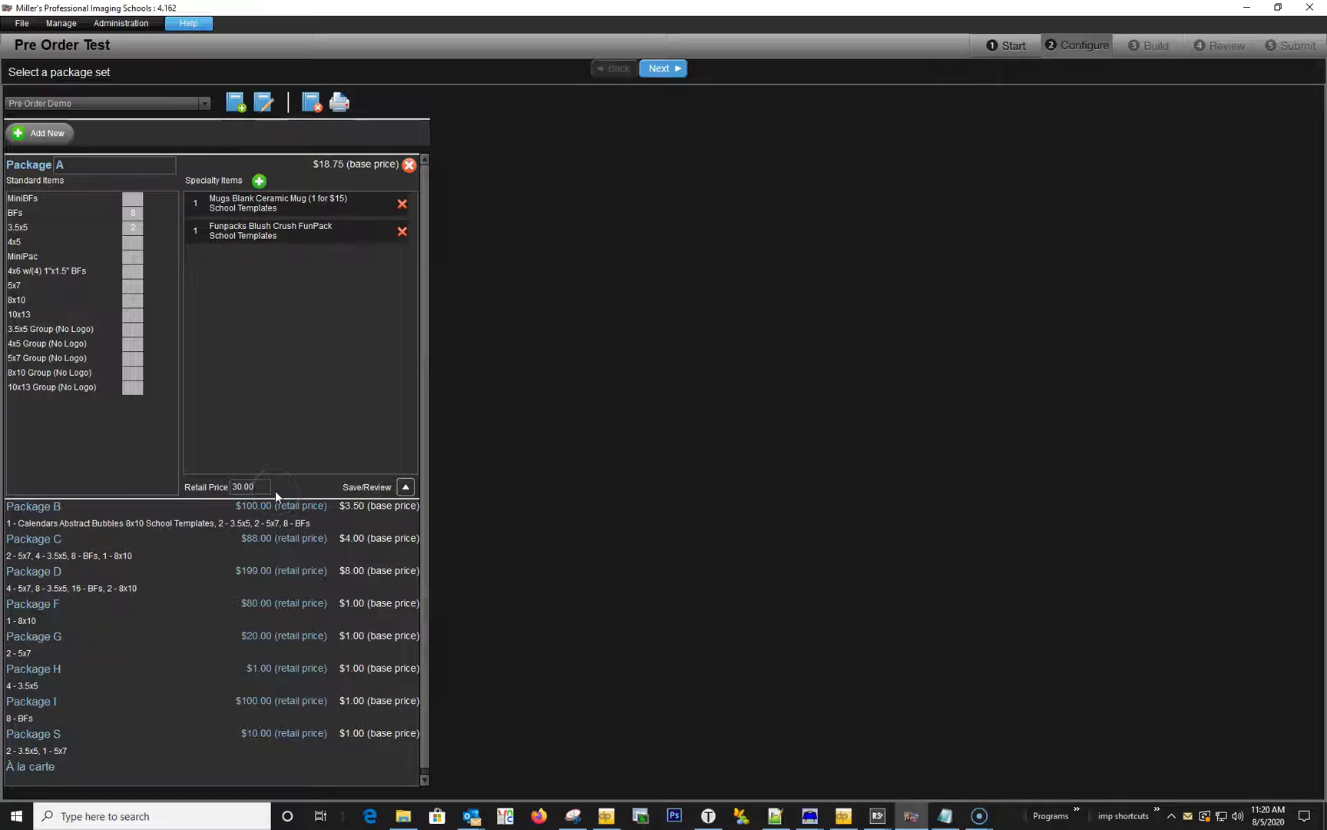
left_click(668, 69)
left_click(667, 69)
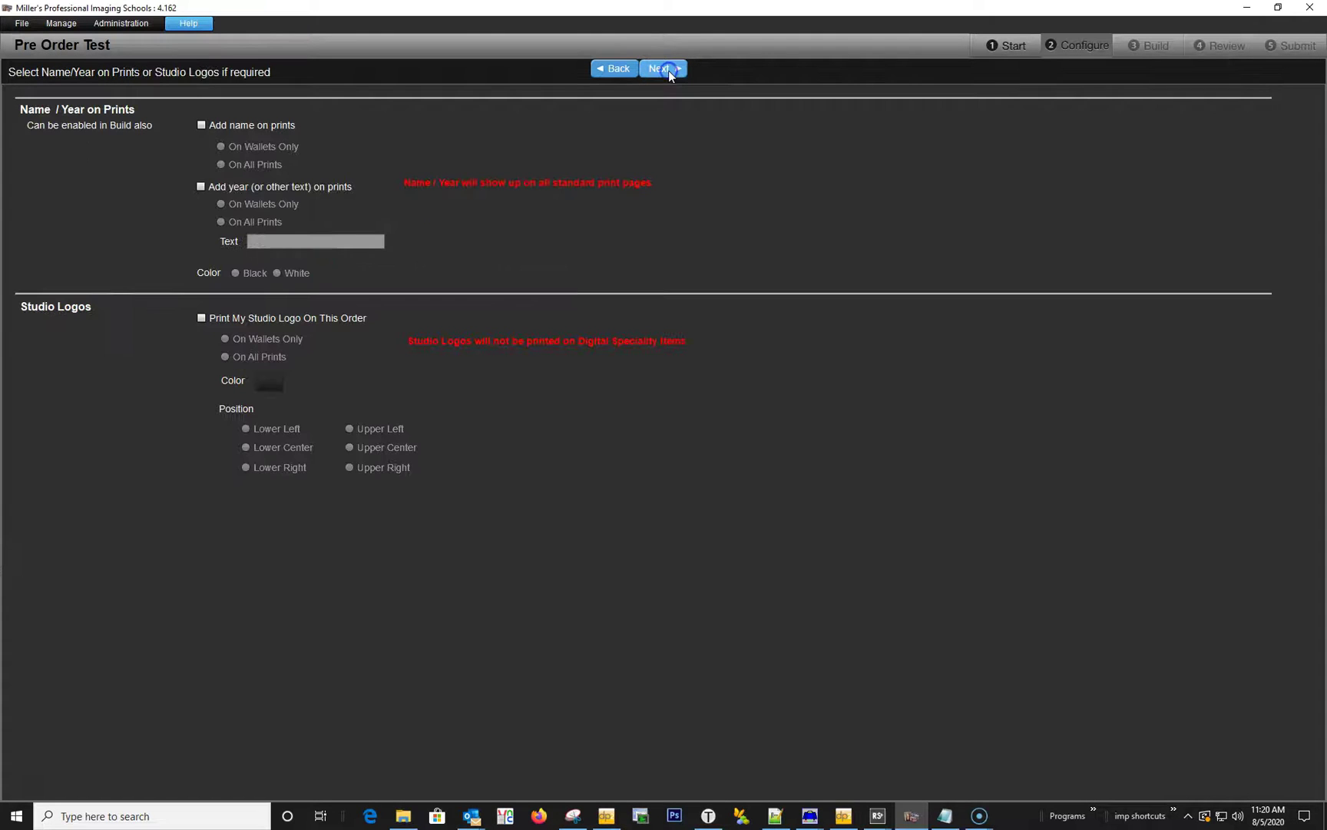
left_click(668, 69)
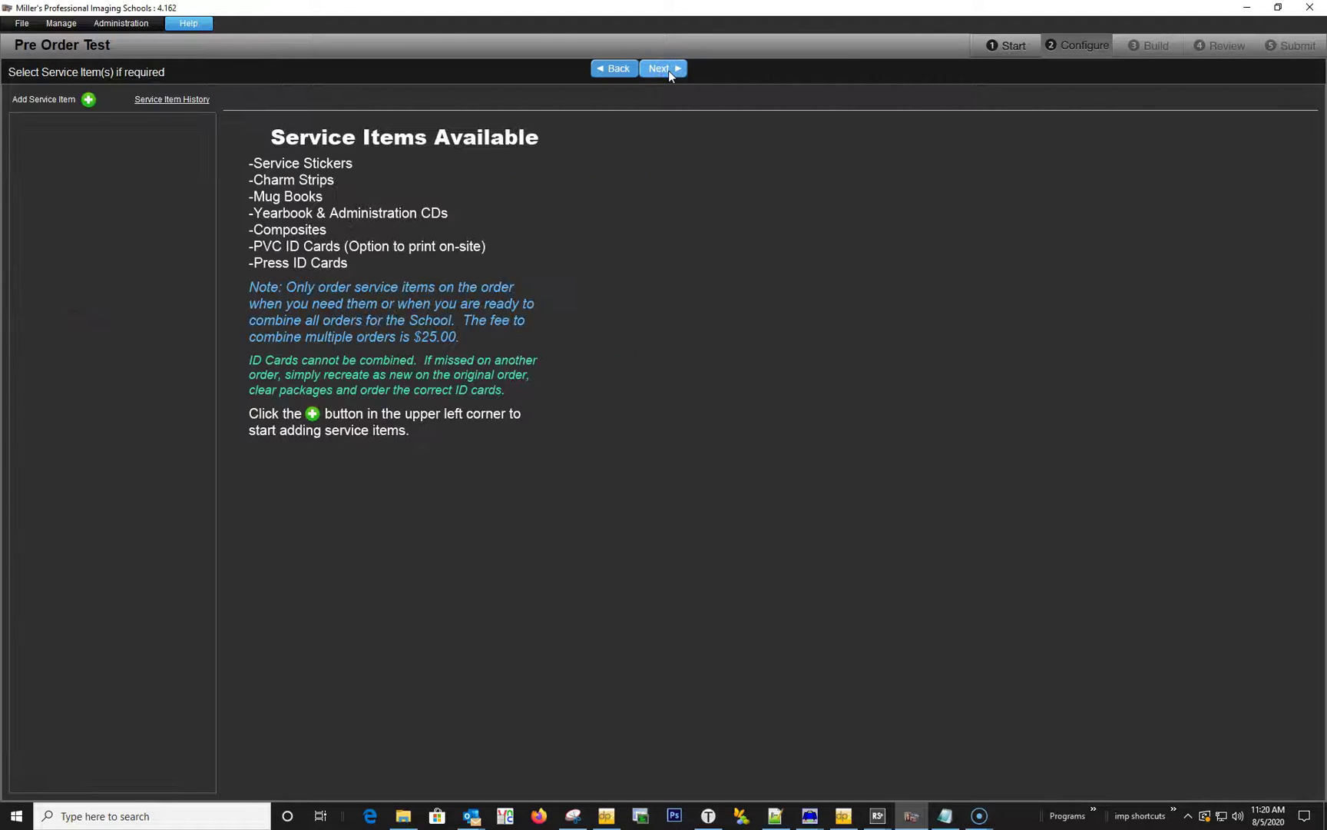
left_click(667, 69)
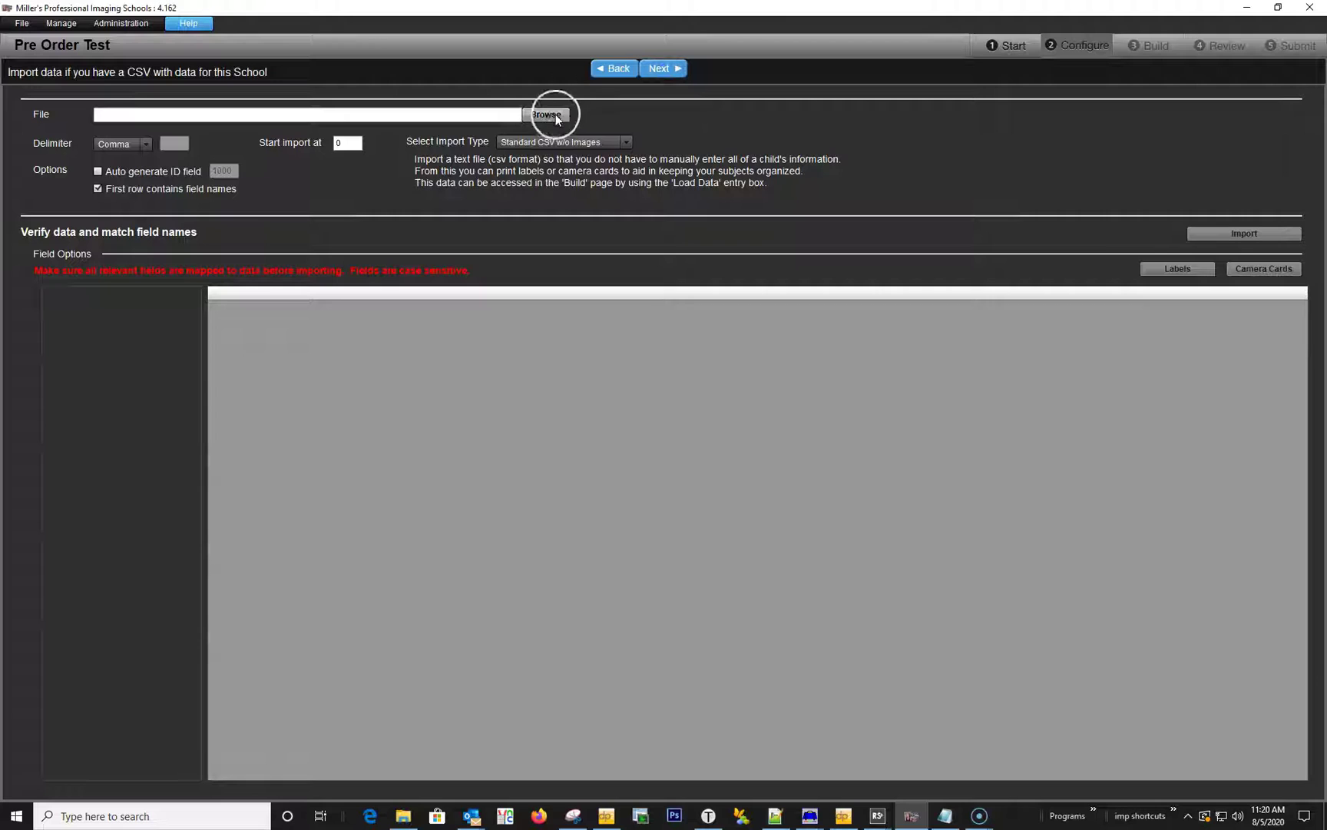
Import Demo Order Original.csv as Standard CSV w/o Images, loading 70 records, then continue.
left_click(610, 146)
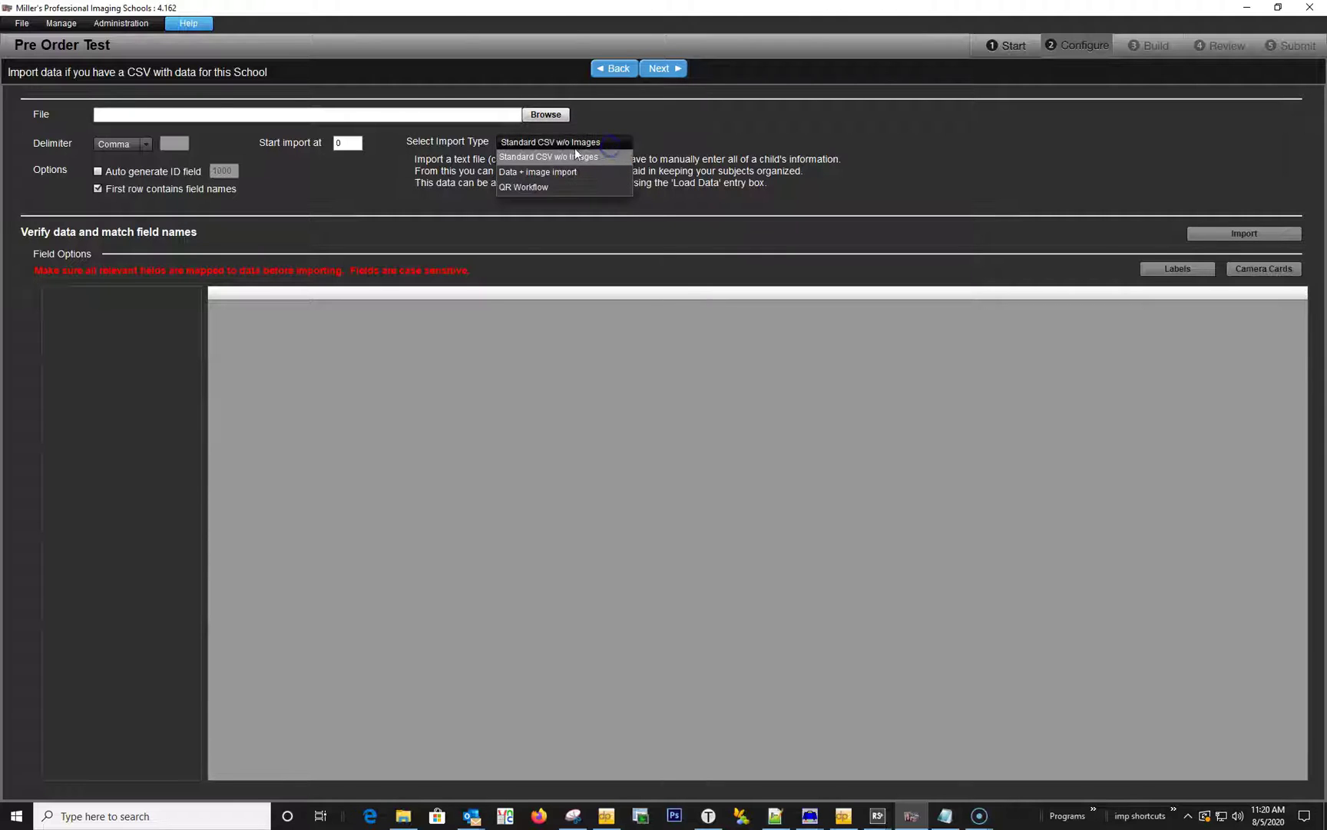
left_click(575, 156)
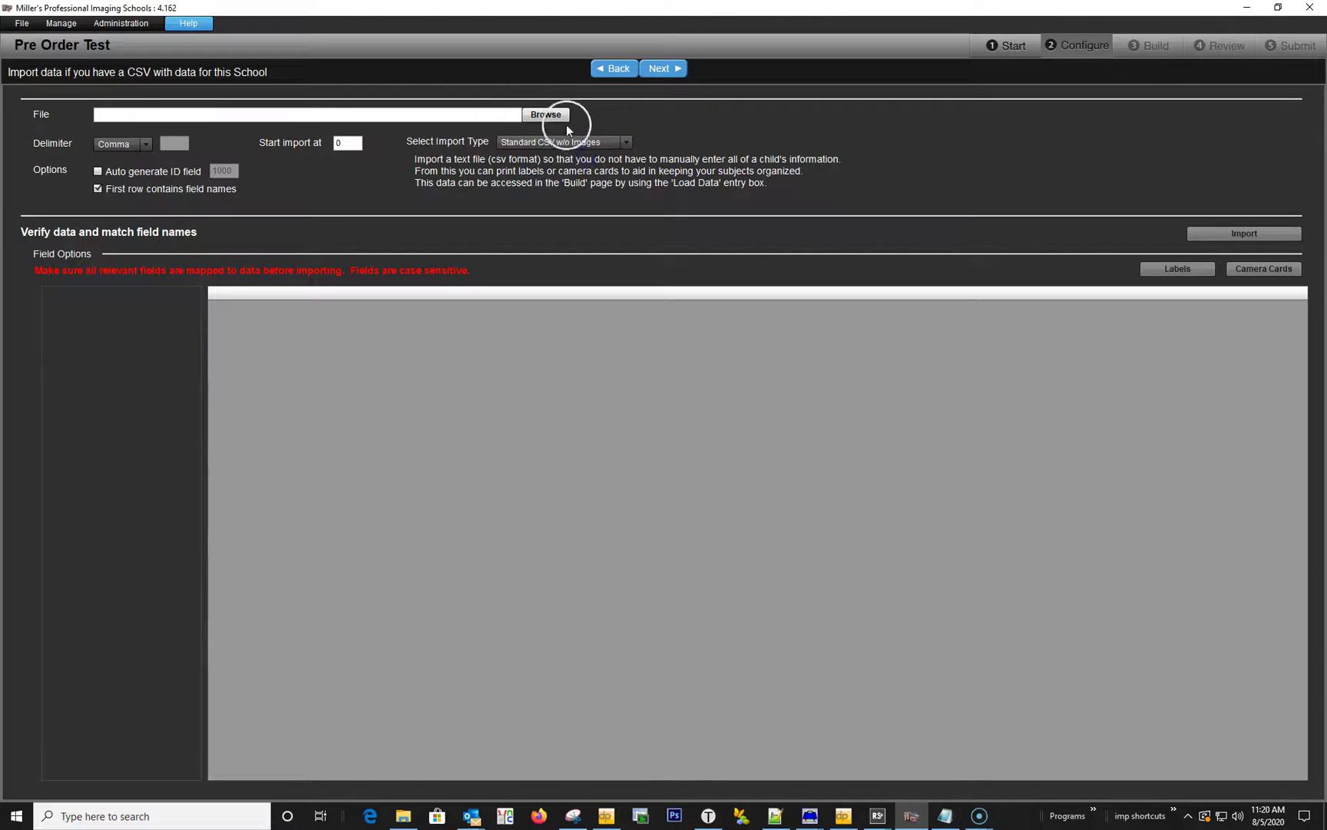
left_click(553, 115)
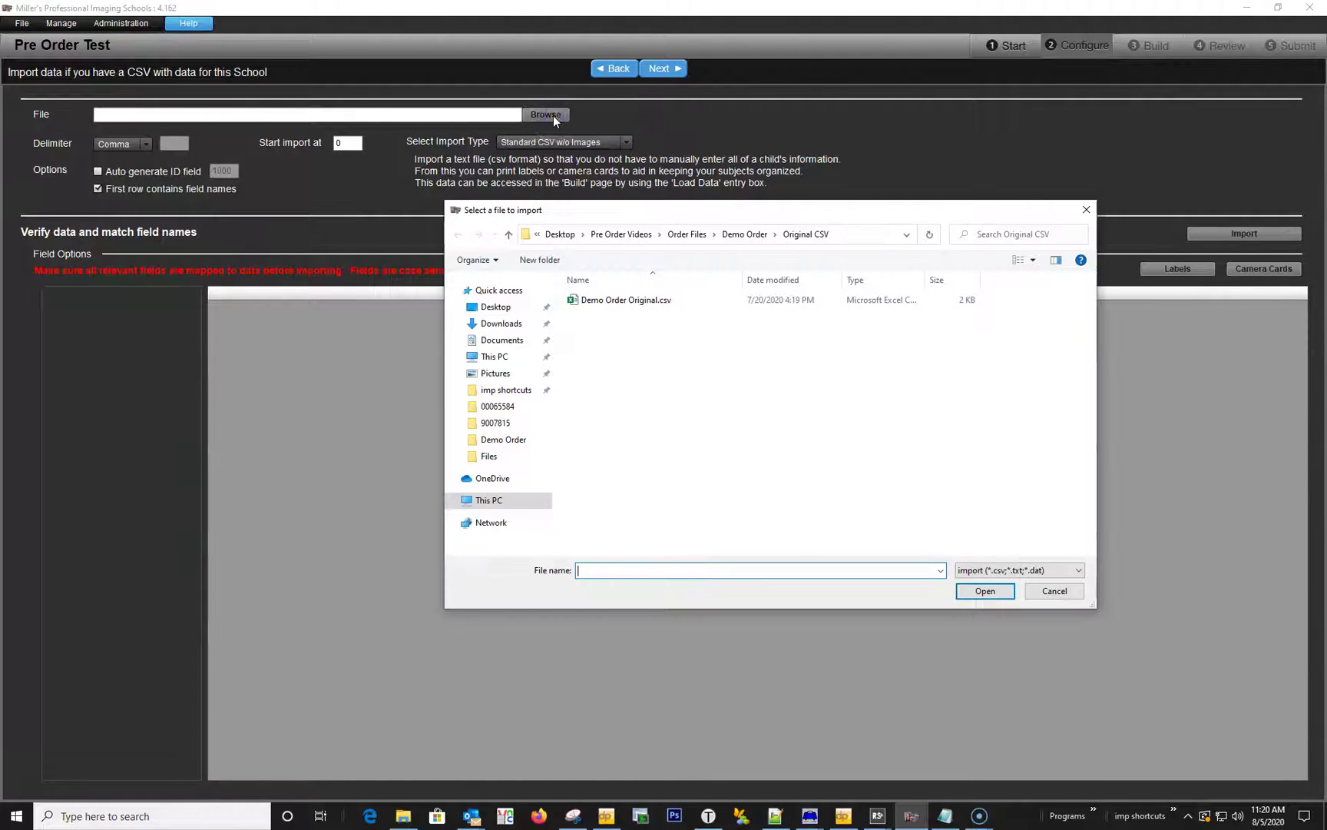
double_click(615, 301)
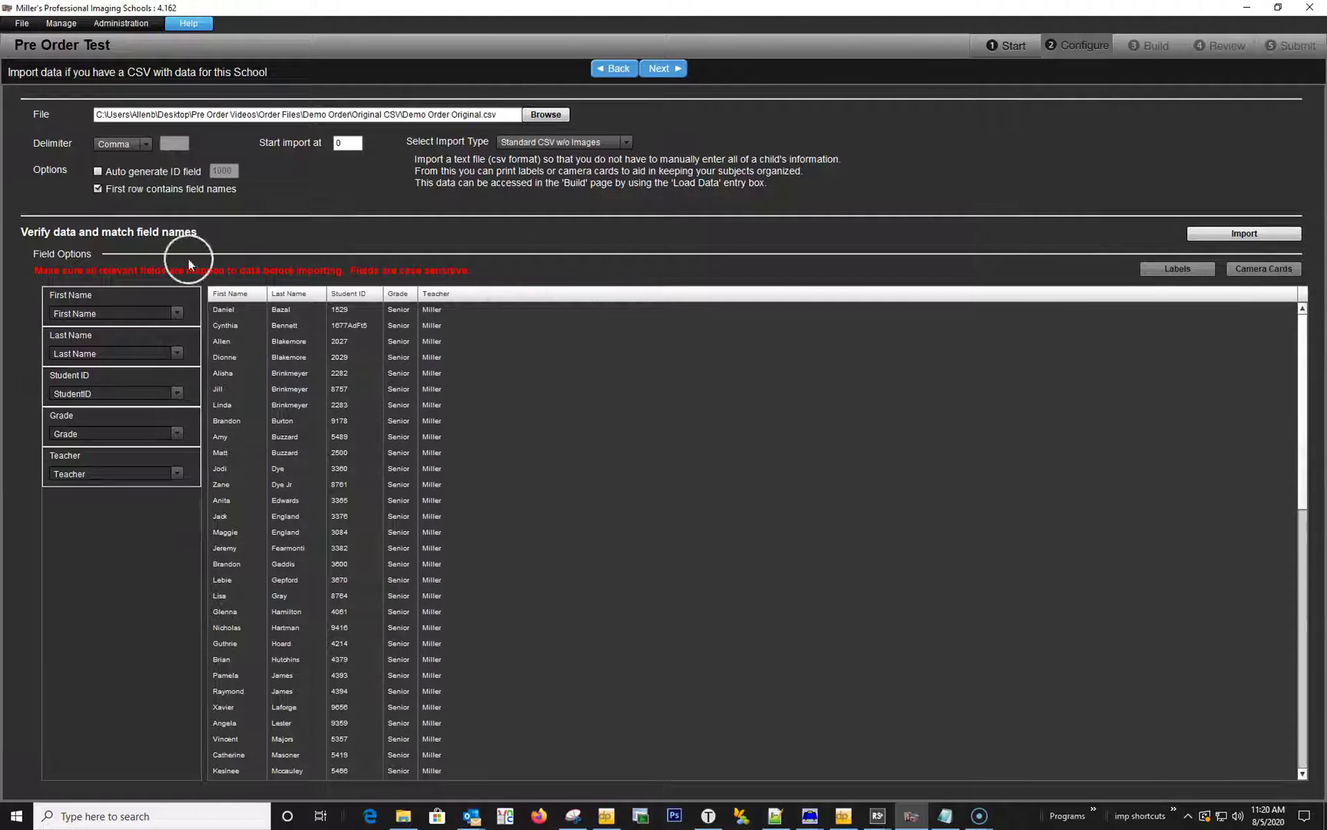
left_click(1263, 235)
left_click(792, 522)
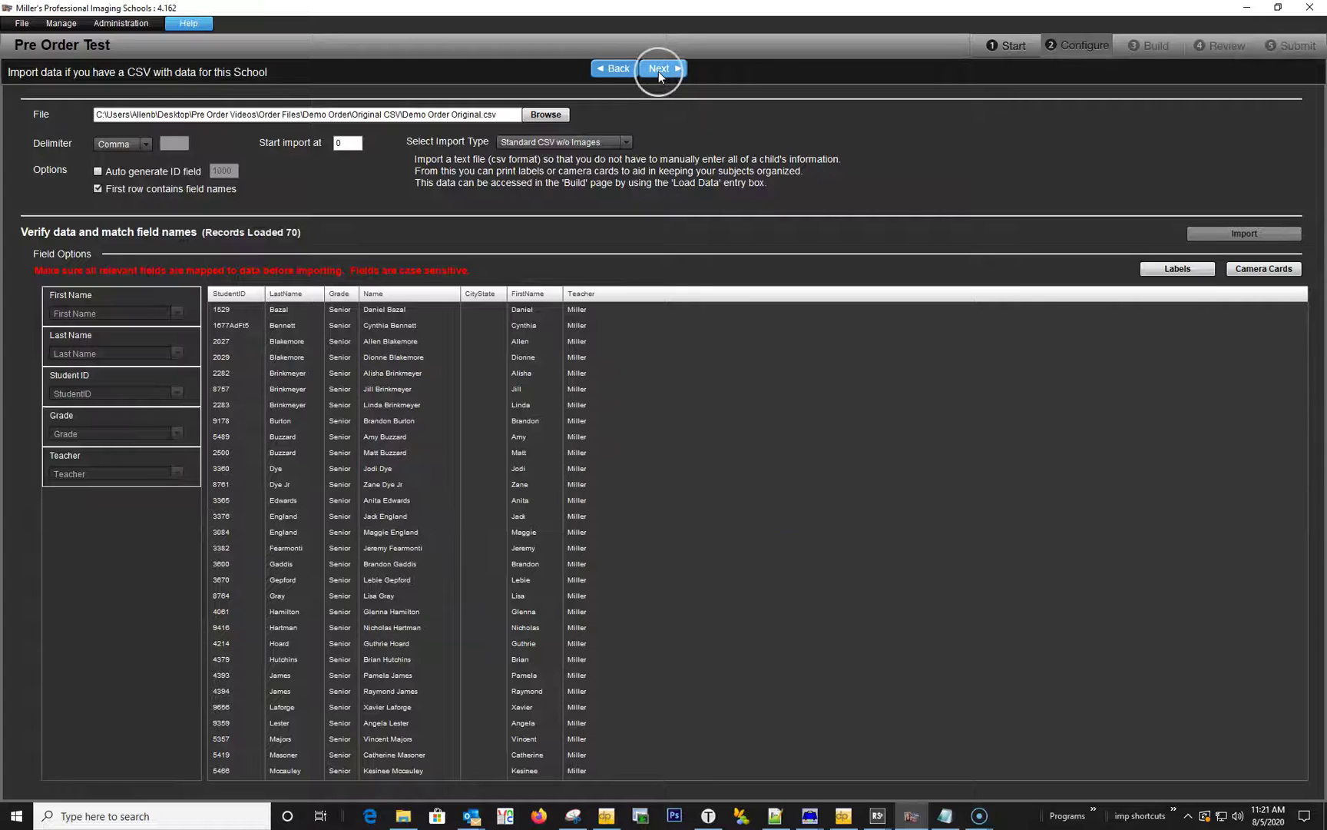
left_click(659, 69)
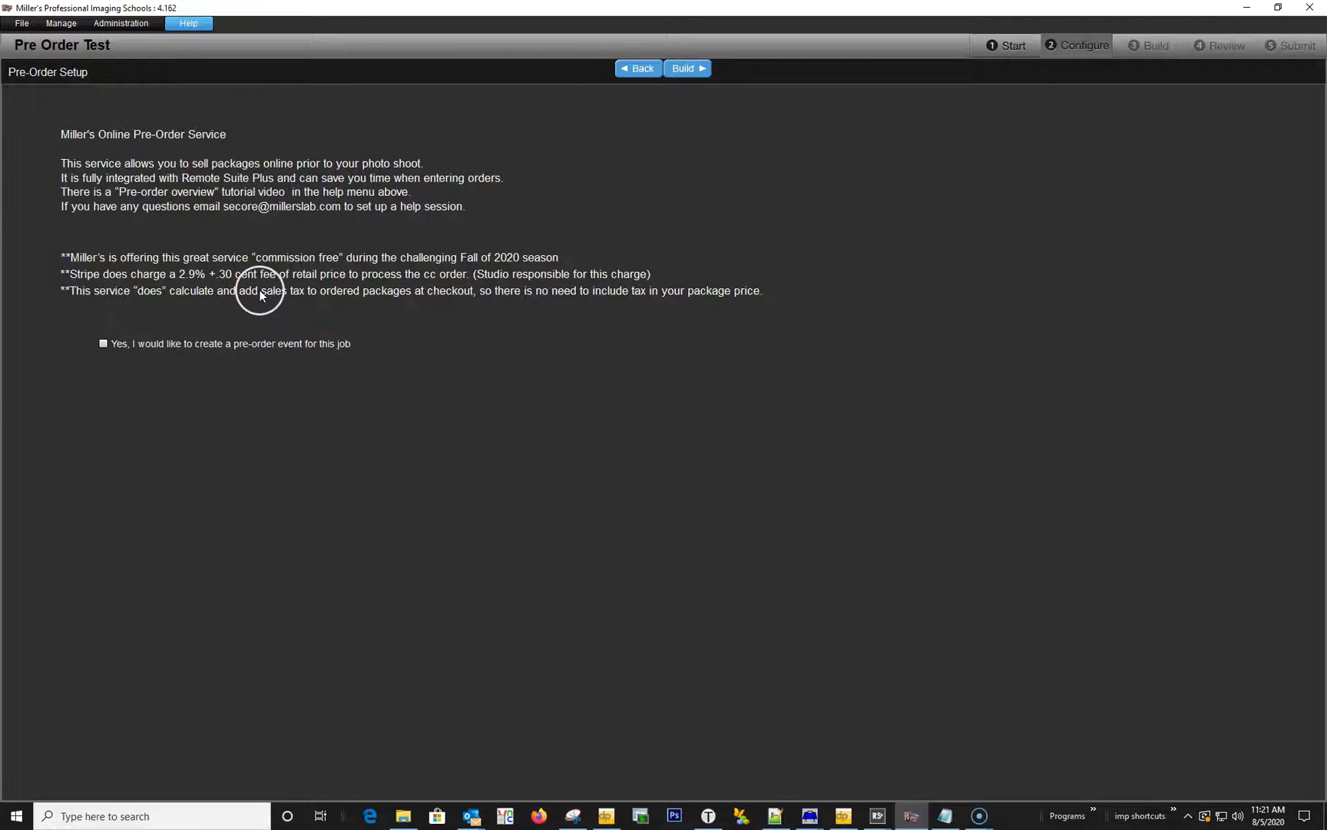
Enable a pre-order event for the job and name it 'Pre Order Test'.
left_click(103, 344)
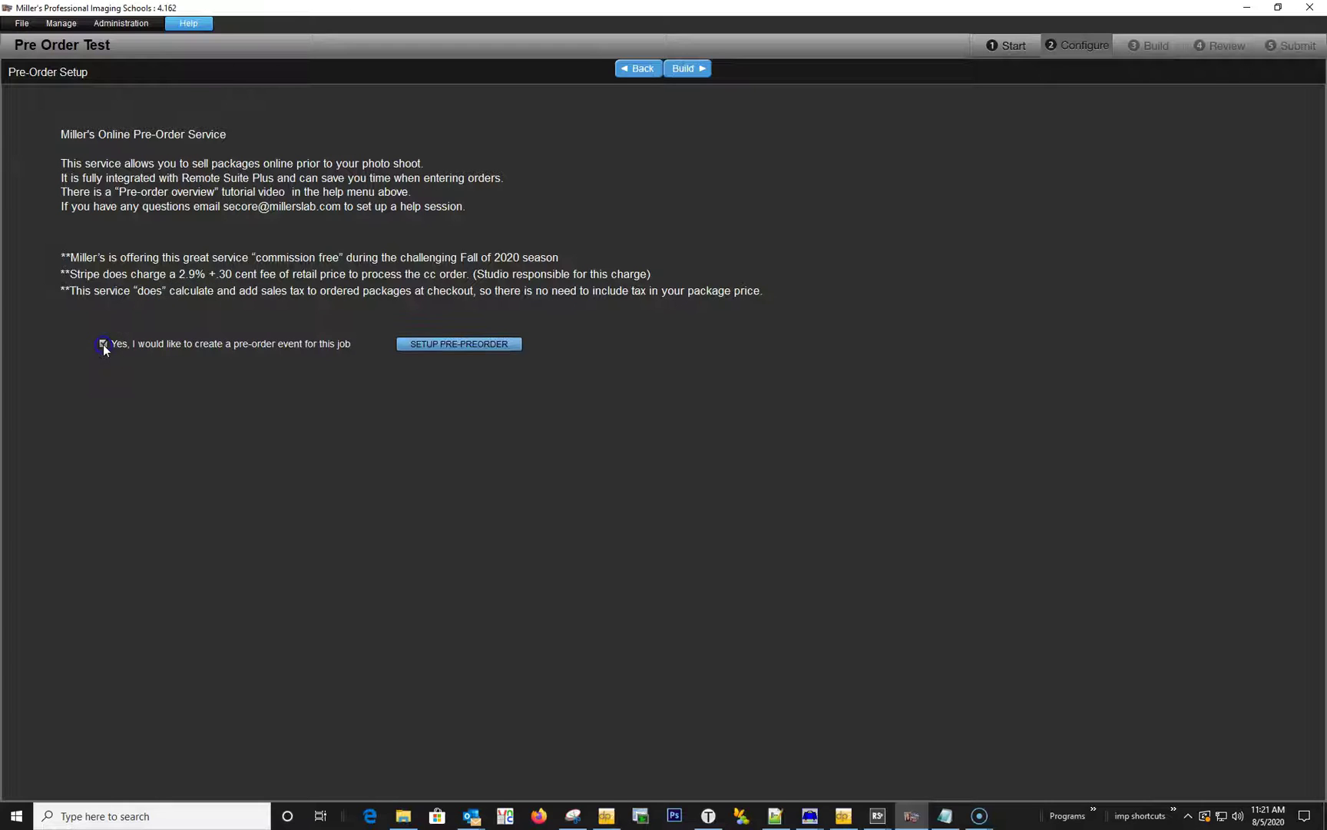
left_click(408, 354)
left_click(183, 143)
type("P")
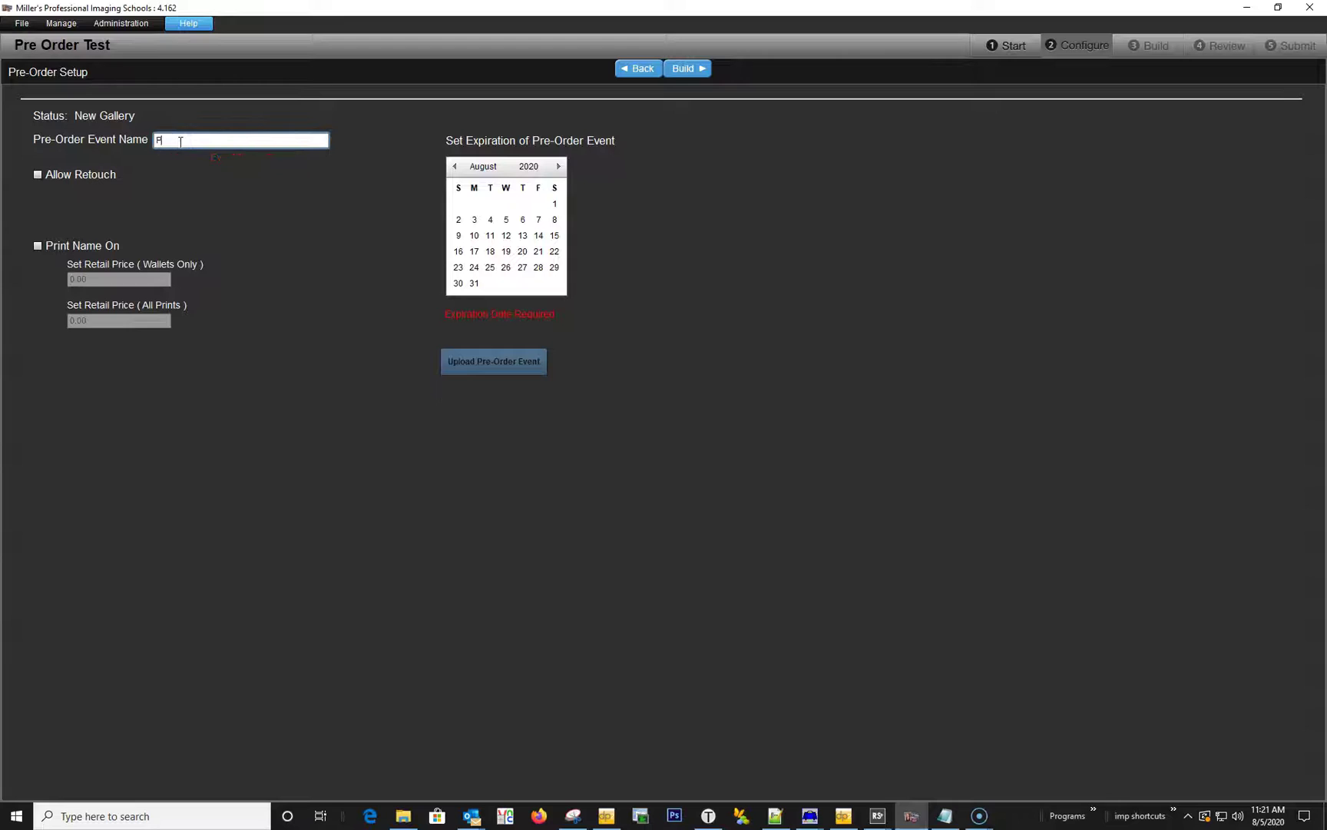
type("re Order Test")
Allow retouch at a 10.00 retail price, set expiry to August 31, 2020, and upload the event.
left_click(37, 175)
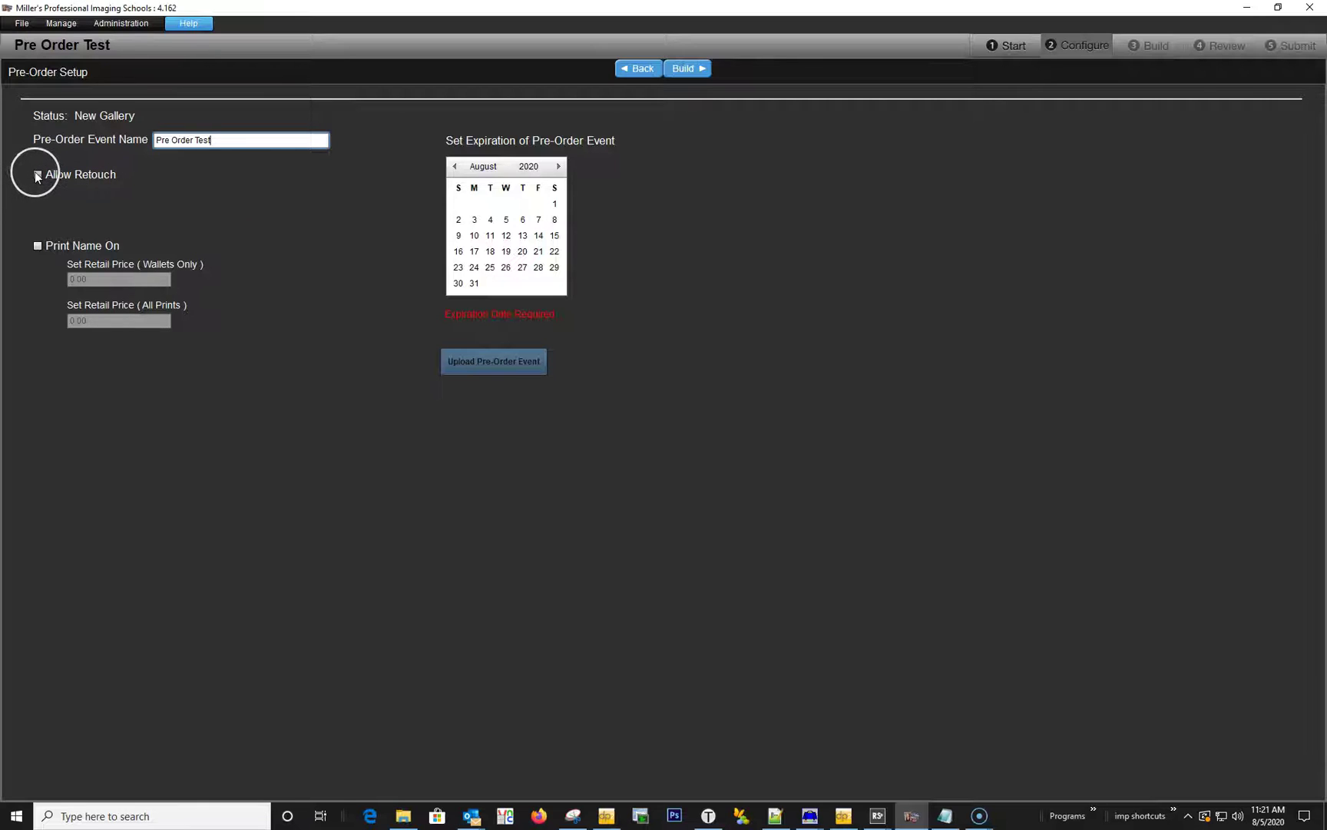
left_click(65, 209)
left_click_drag(65, 209, 109, 212)
type("10")
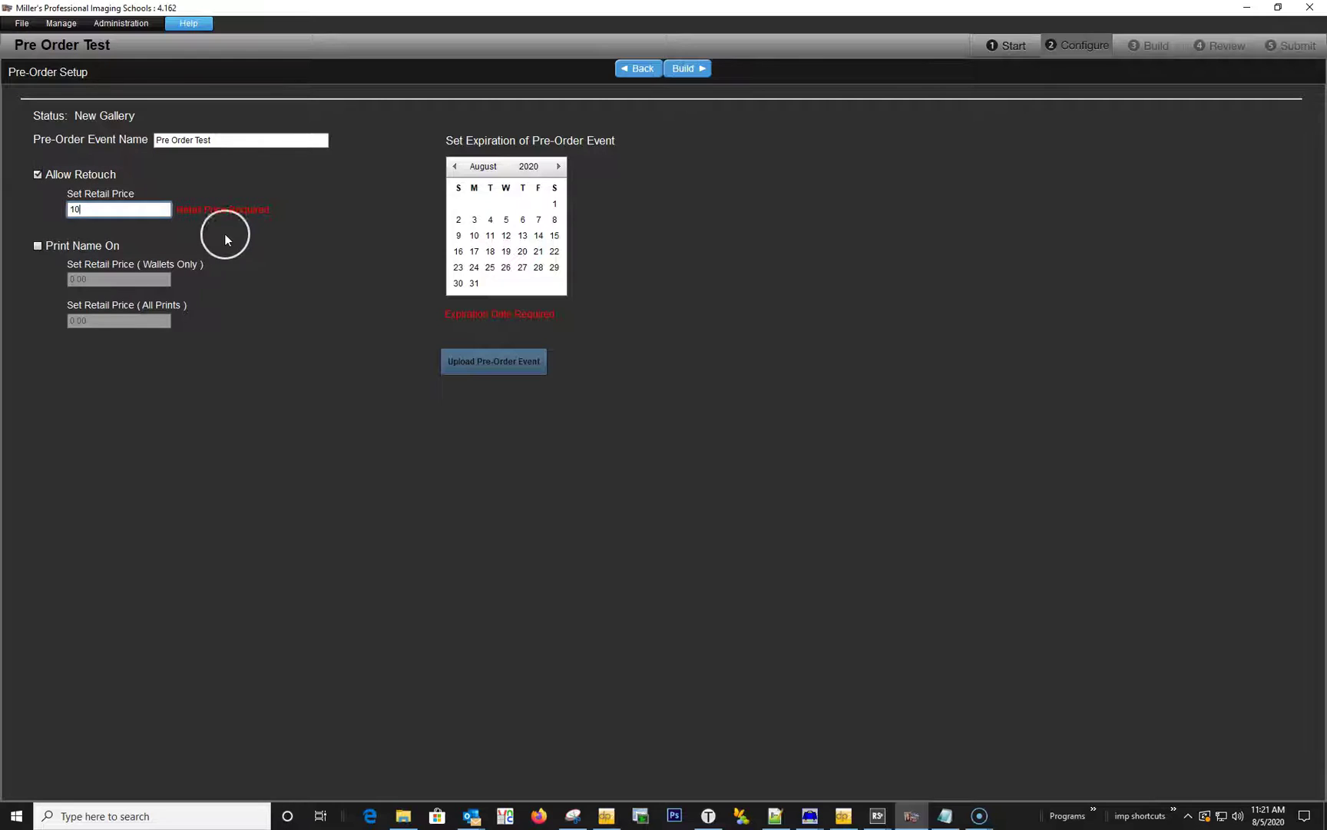
left_click(474, 286)
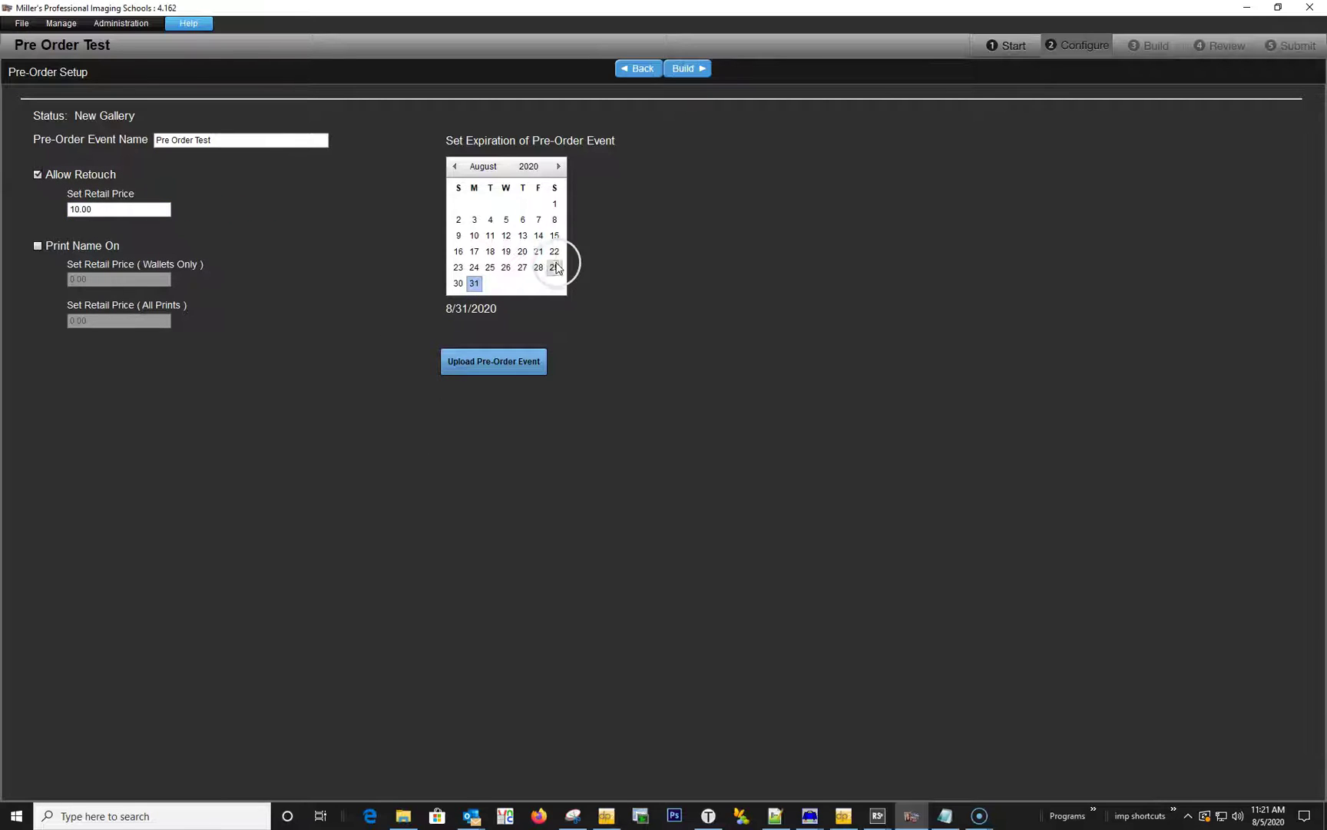
left_click(514, 363)
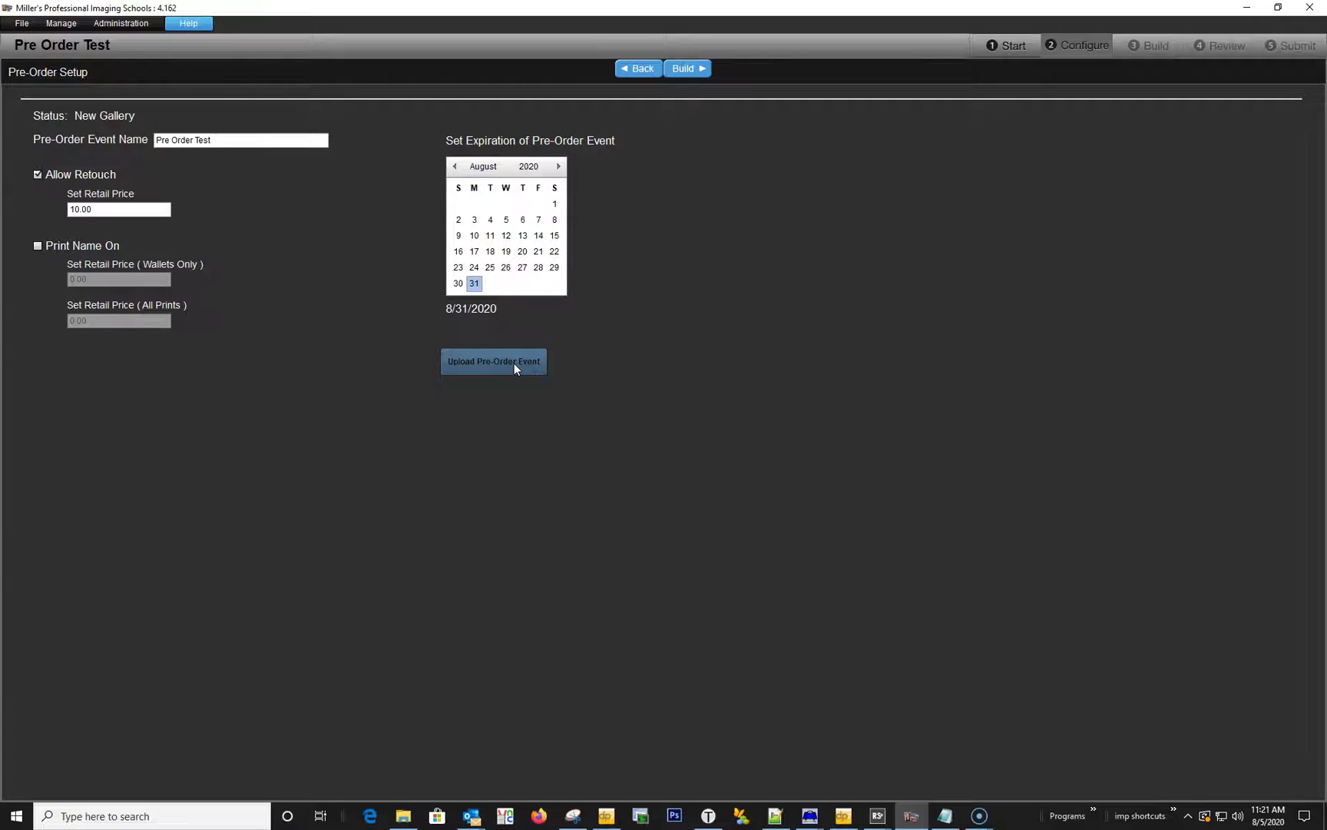
left_click(536, 367)
Acknowledge the completed 70-record gallery upload and open the Manage Galleries On-Line login page.
left_click(535, 362)
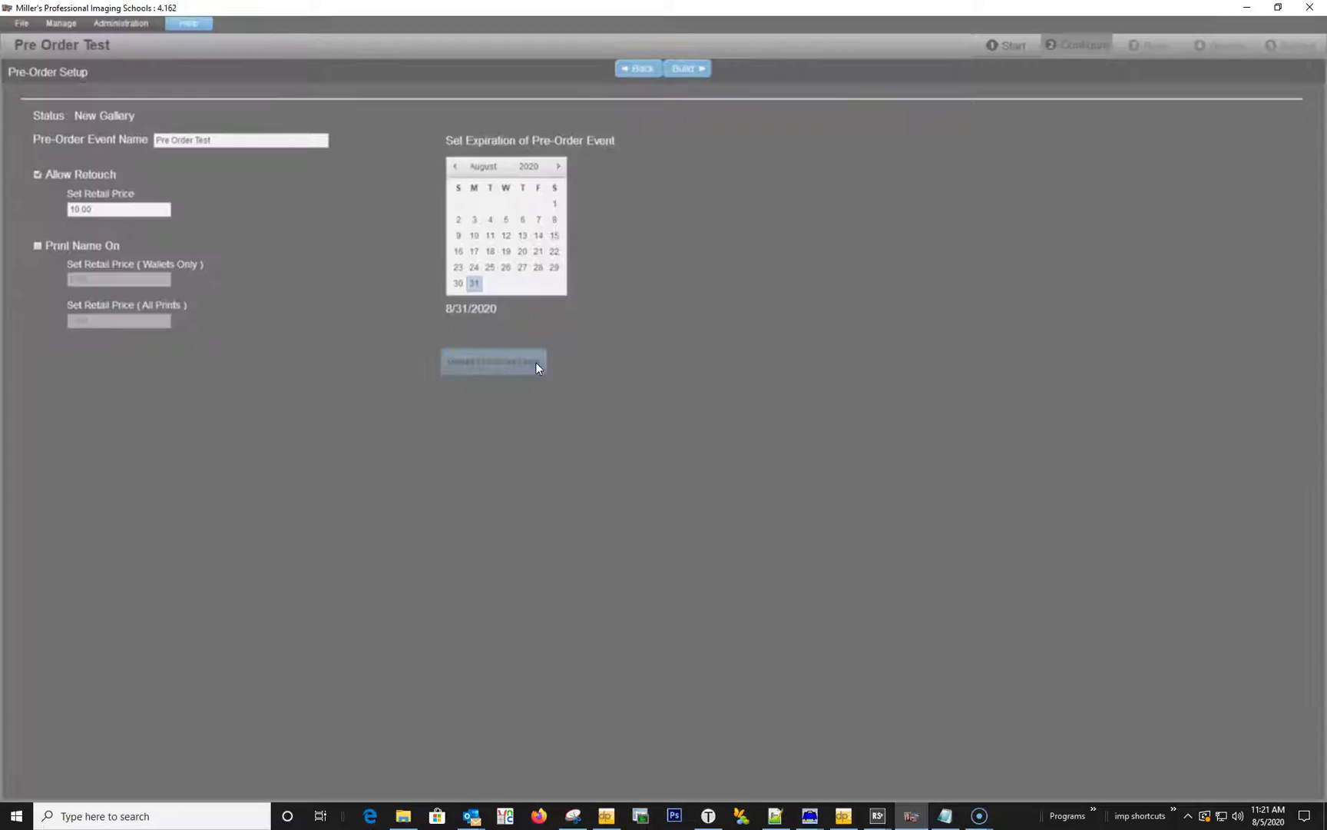
left_click(819, 527)
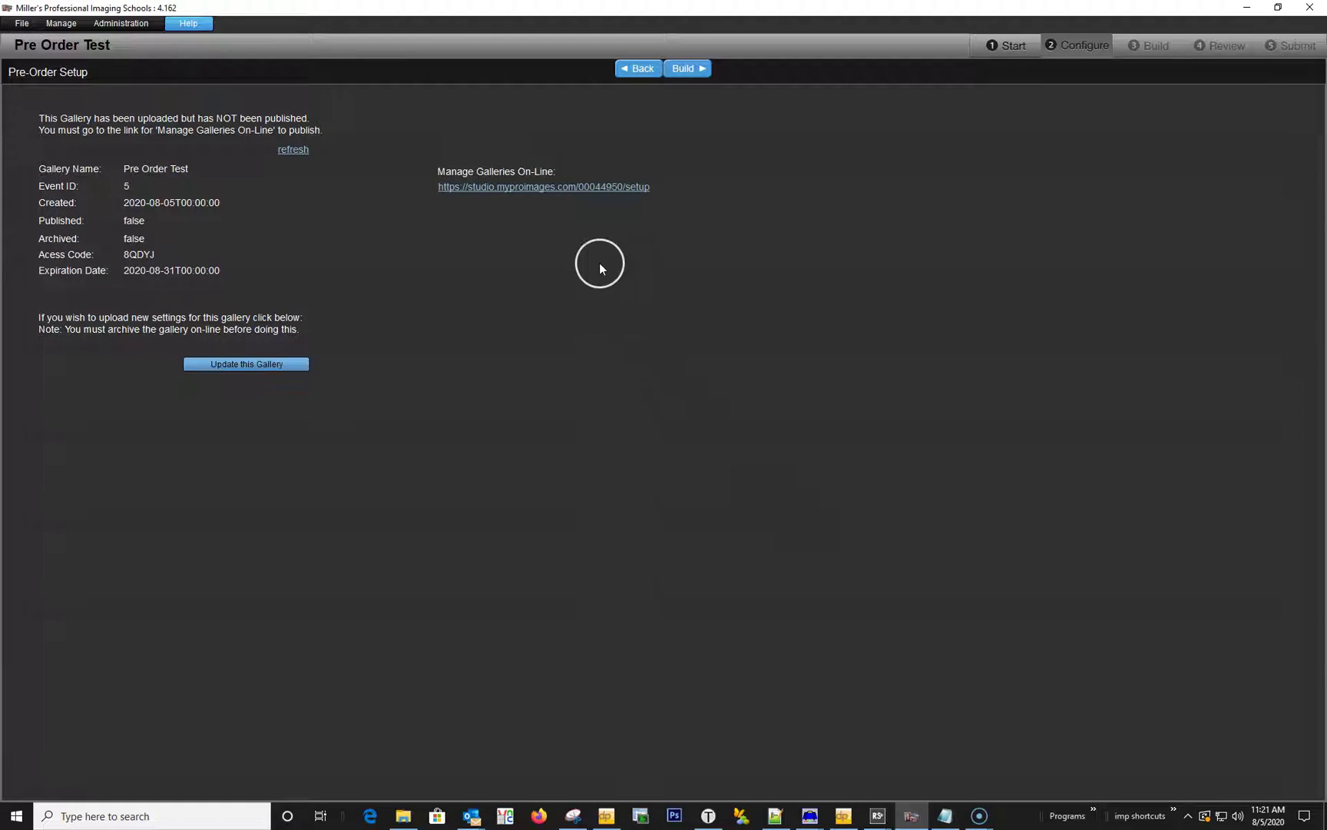
left_click(559, 191)
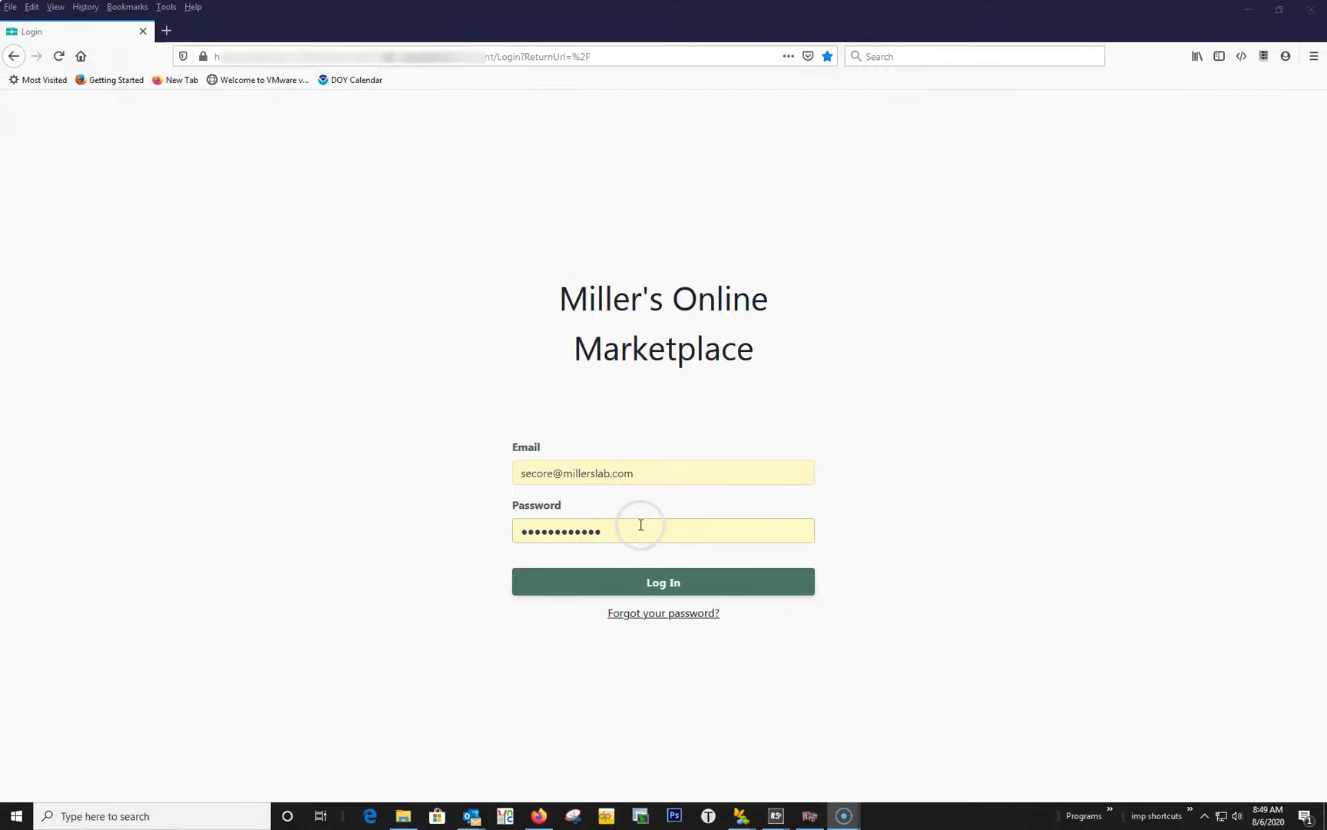
left_click(628, 578)
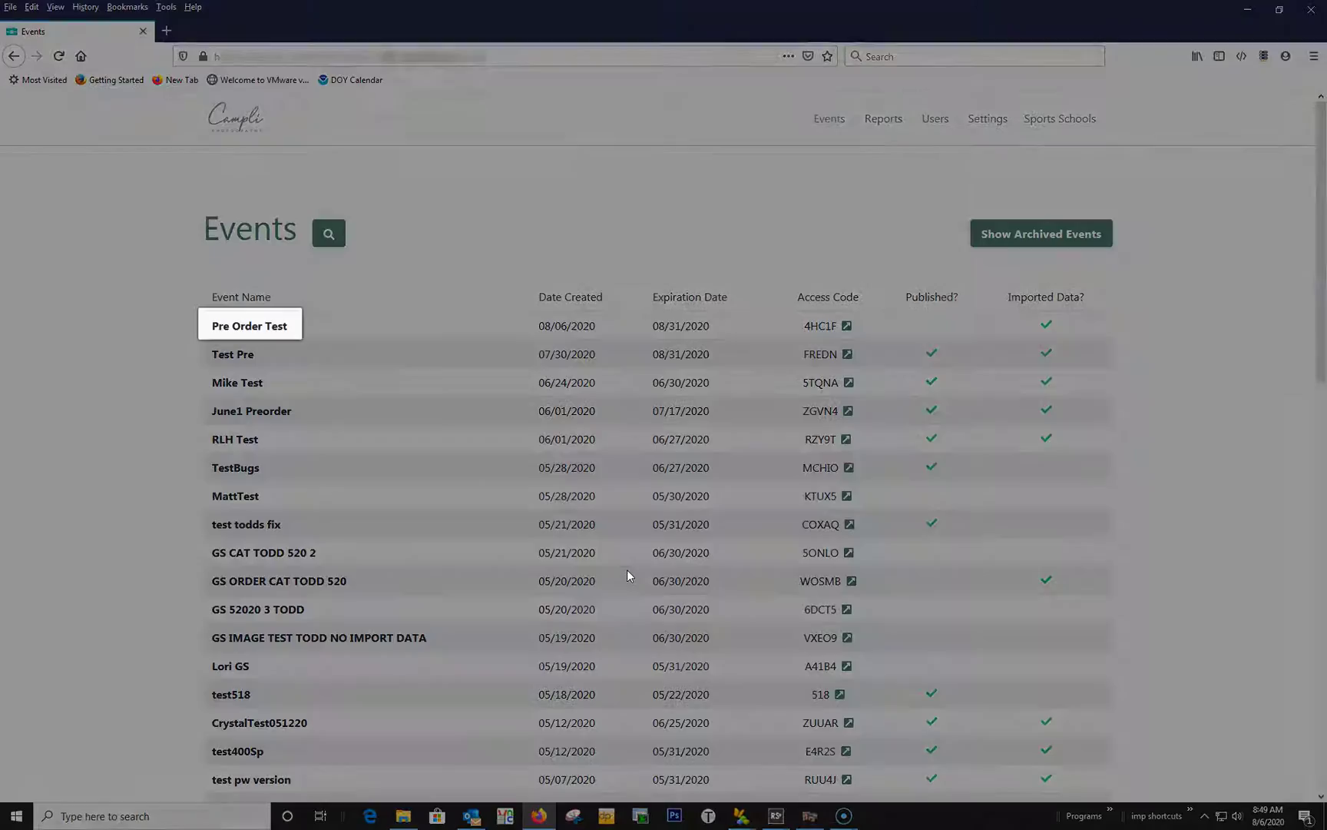
left_click(610, 570)
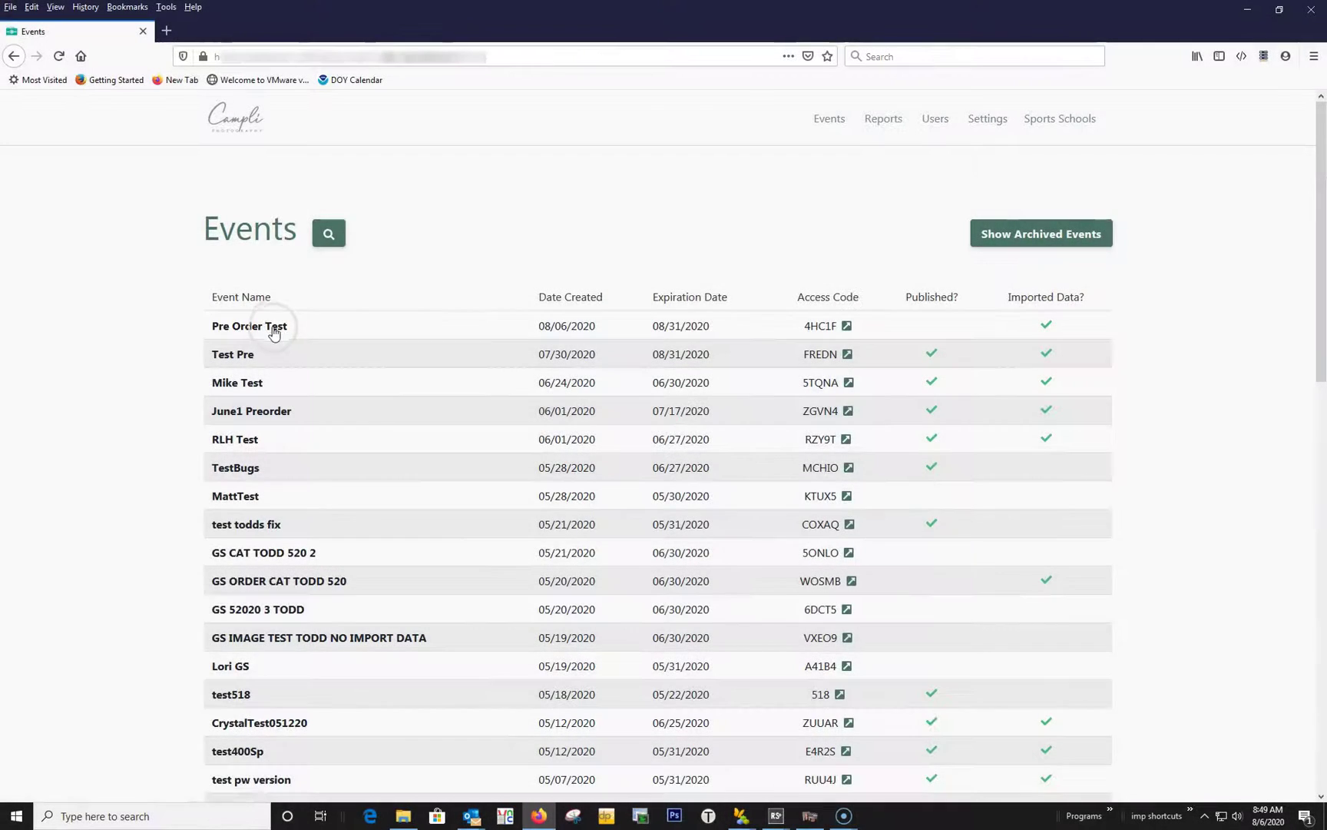
left_click(275, 328)
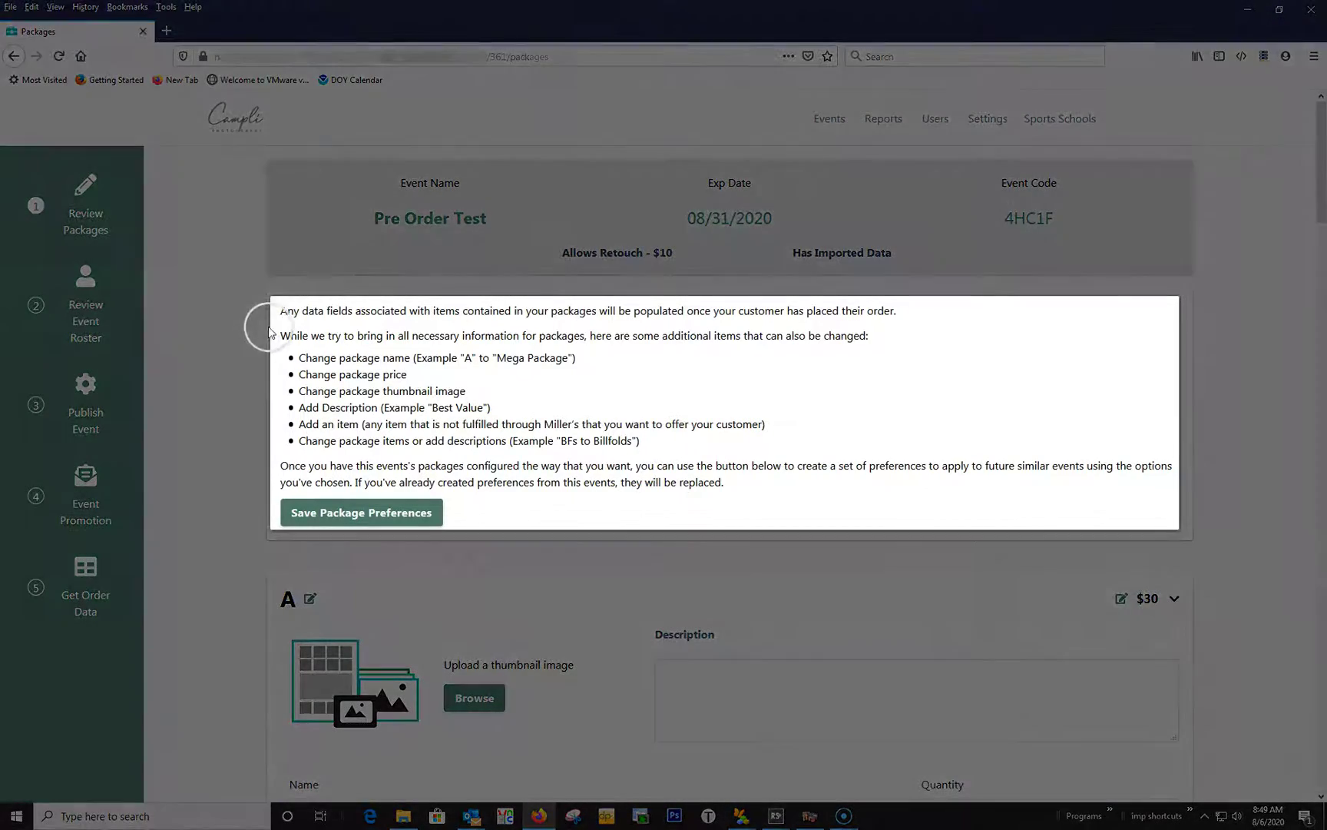
left_click(283, 307)
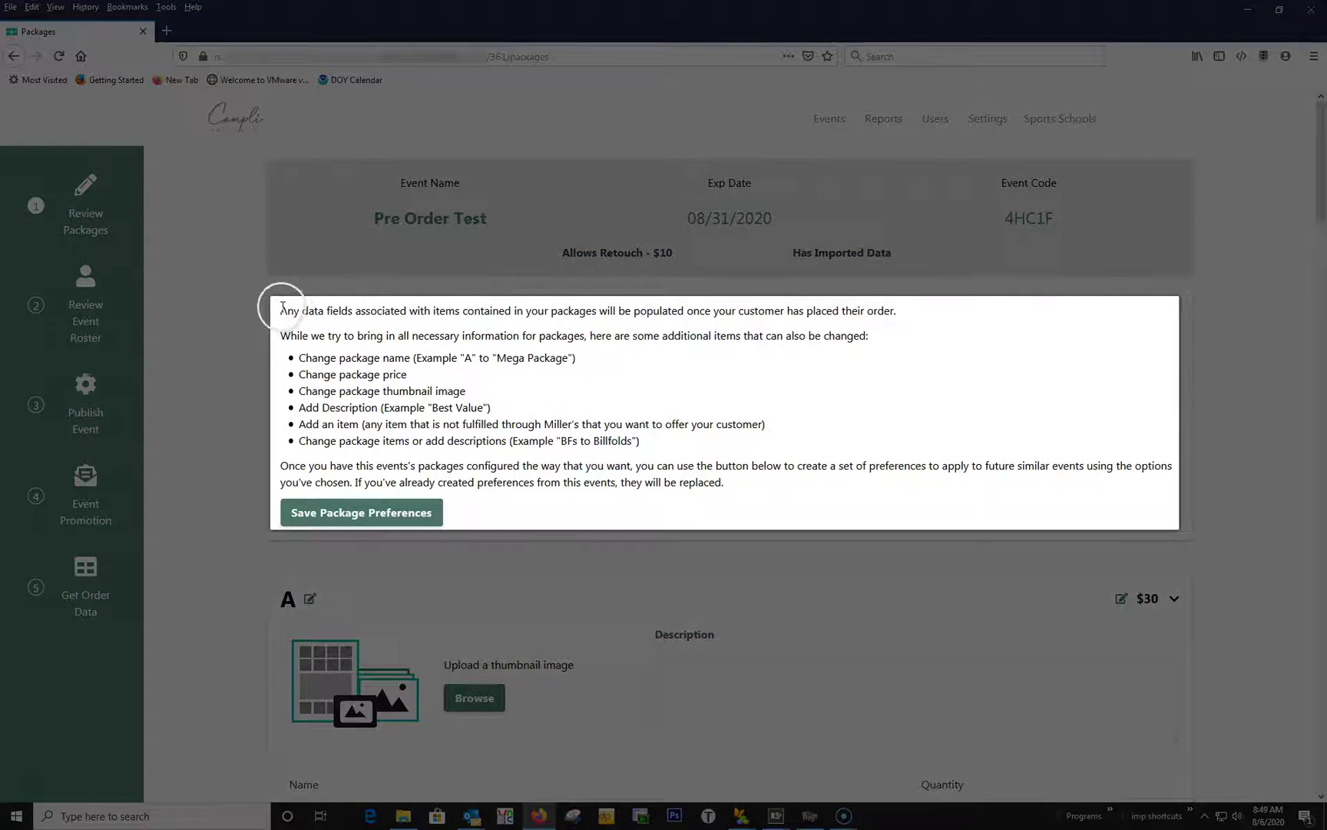
left_click(474, 484)
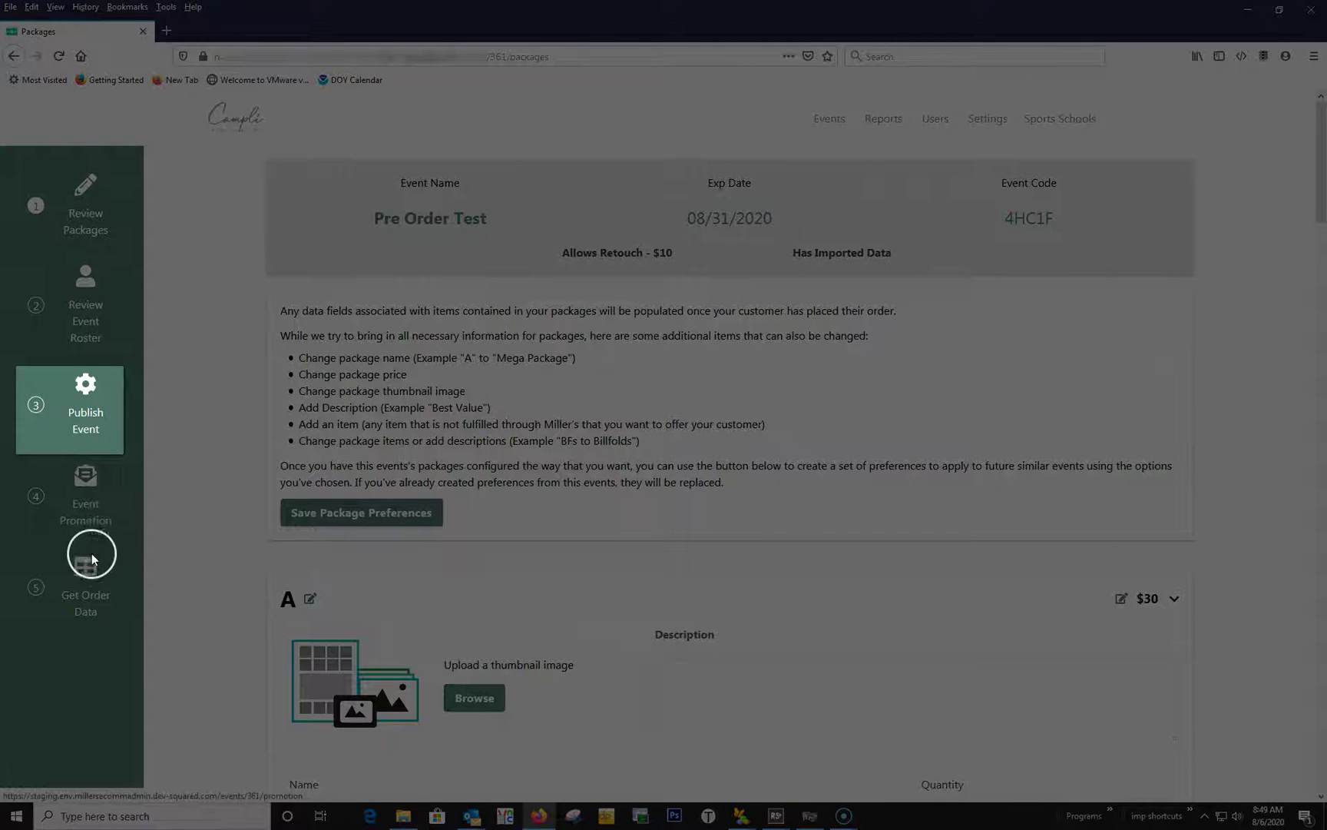
Turn on the Publish Event toggle in the event's Publish Event settings and save them.
left_click(86, 400)
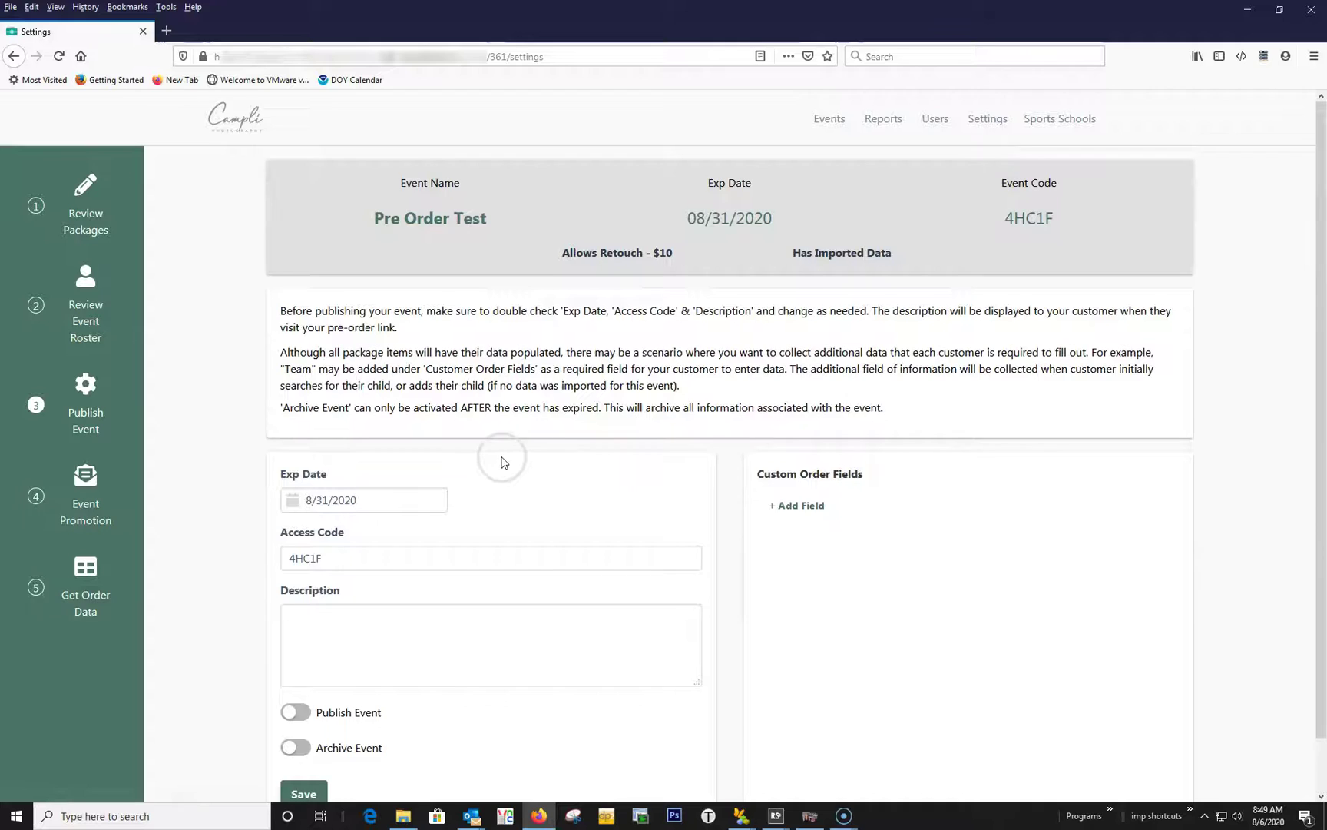
scroll(504, 459, "down", 1)
left_click(296, 657)
left_click(343, 497)
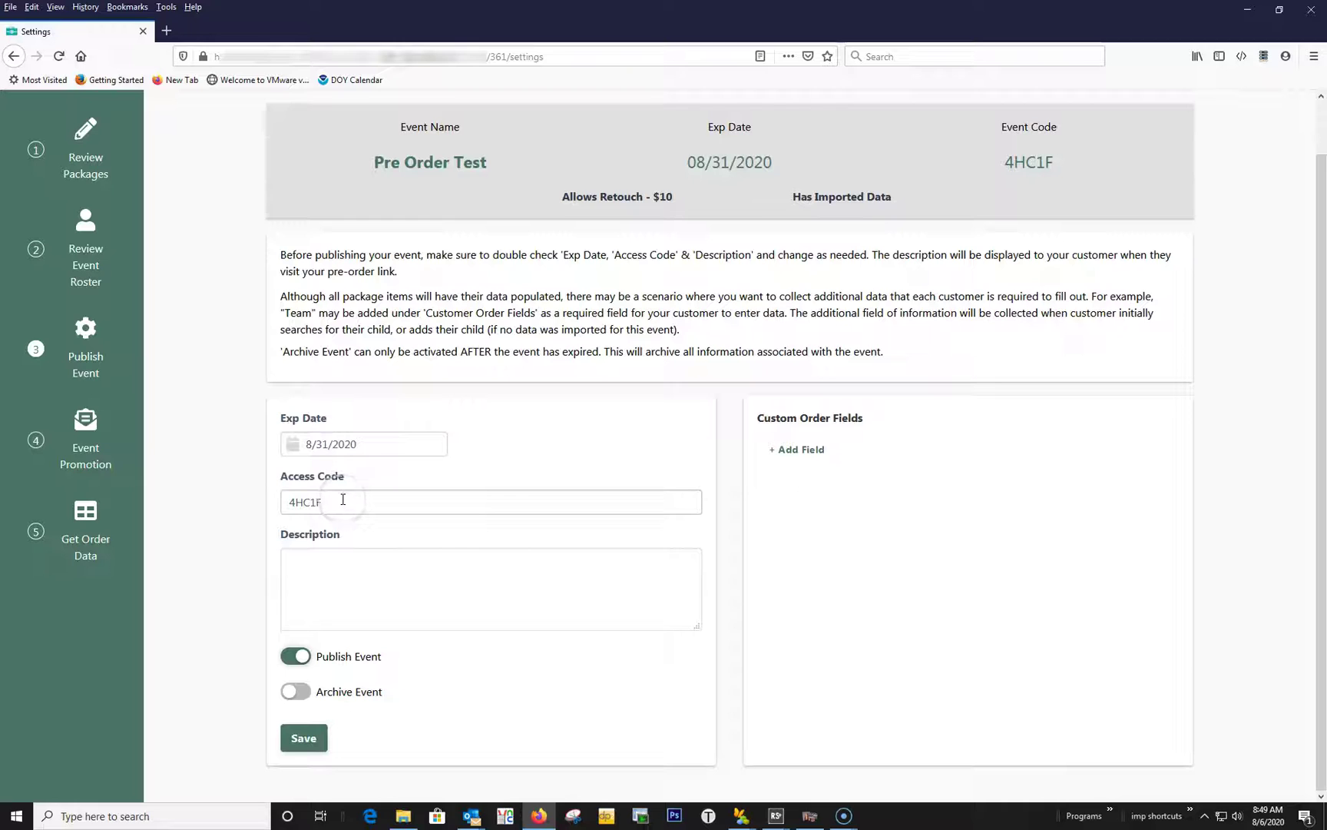
left_click(336, 665)
left_click(324, 736)
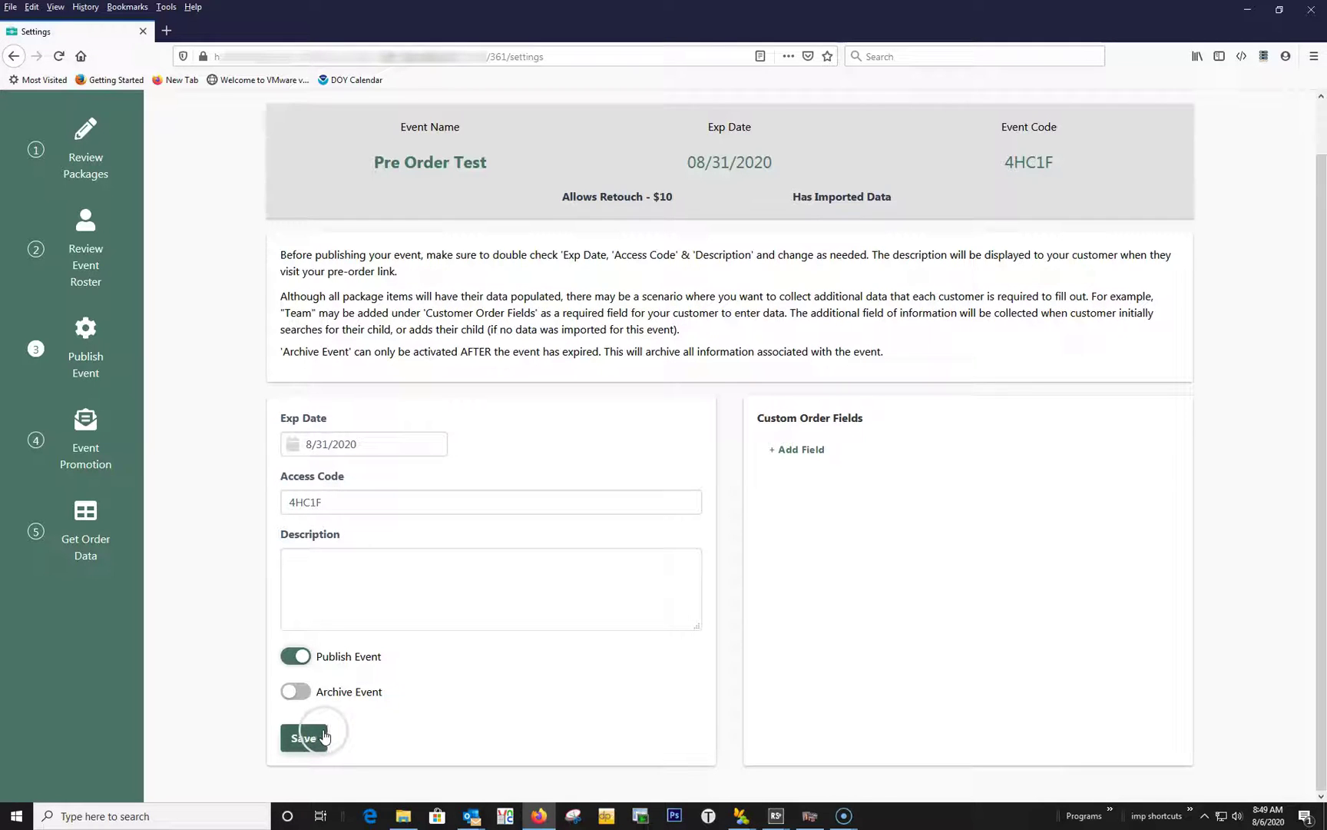
left_click(315, 733)
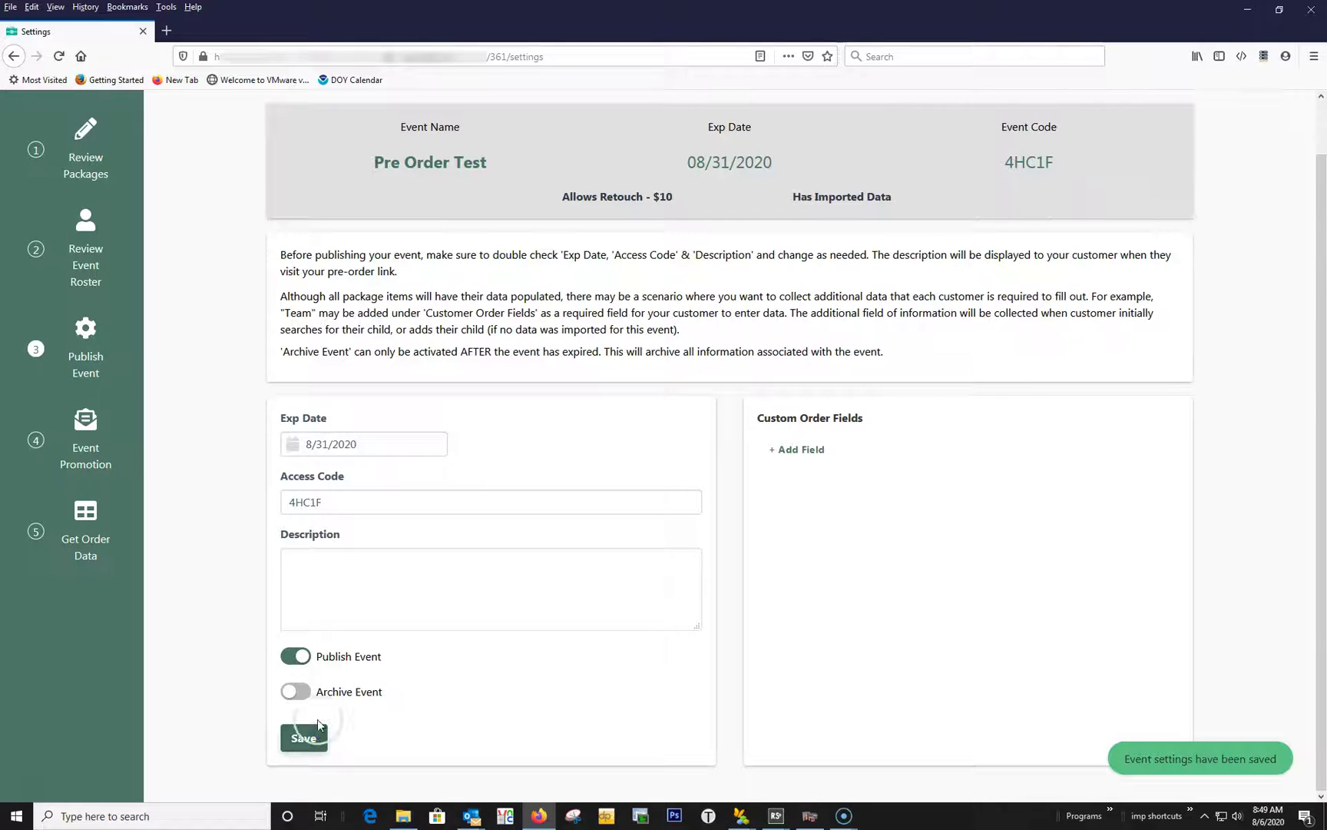
left_click(104, 476)
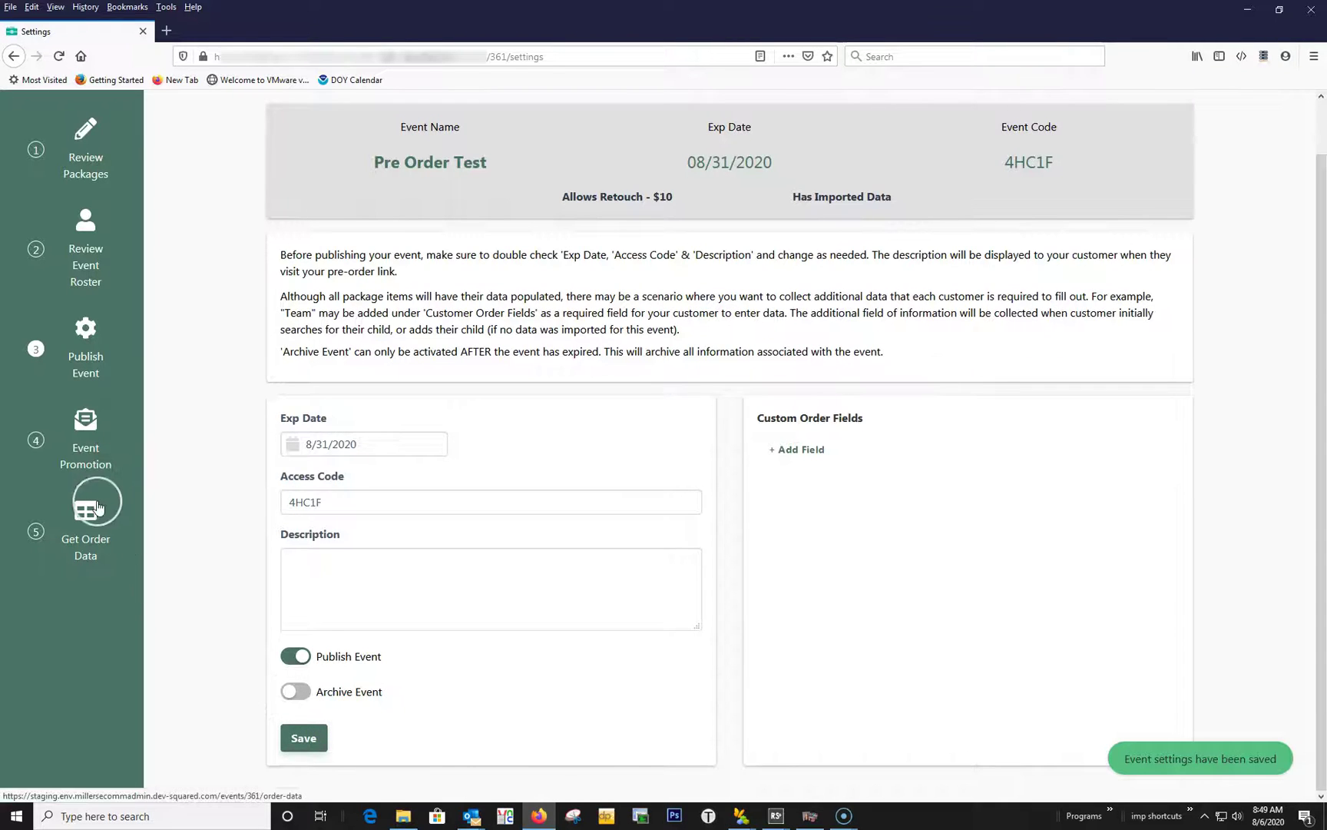
Enter the studio's e-mail address as the promotion recipient.
scroll(733, 507, "down", 1)
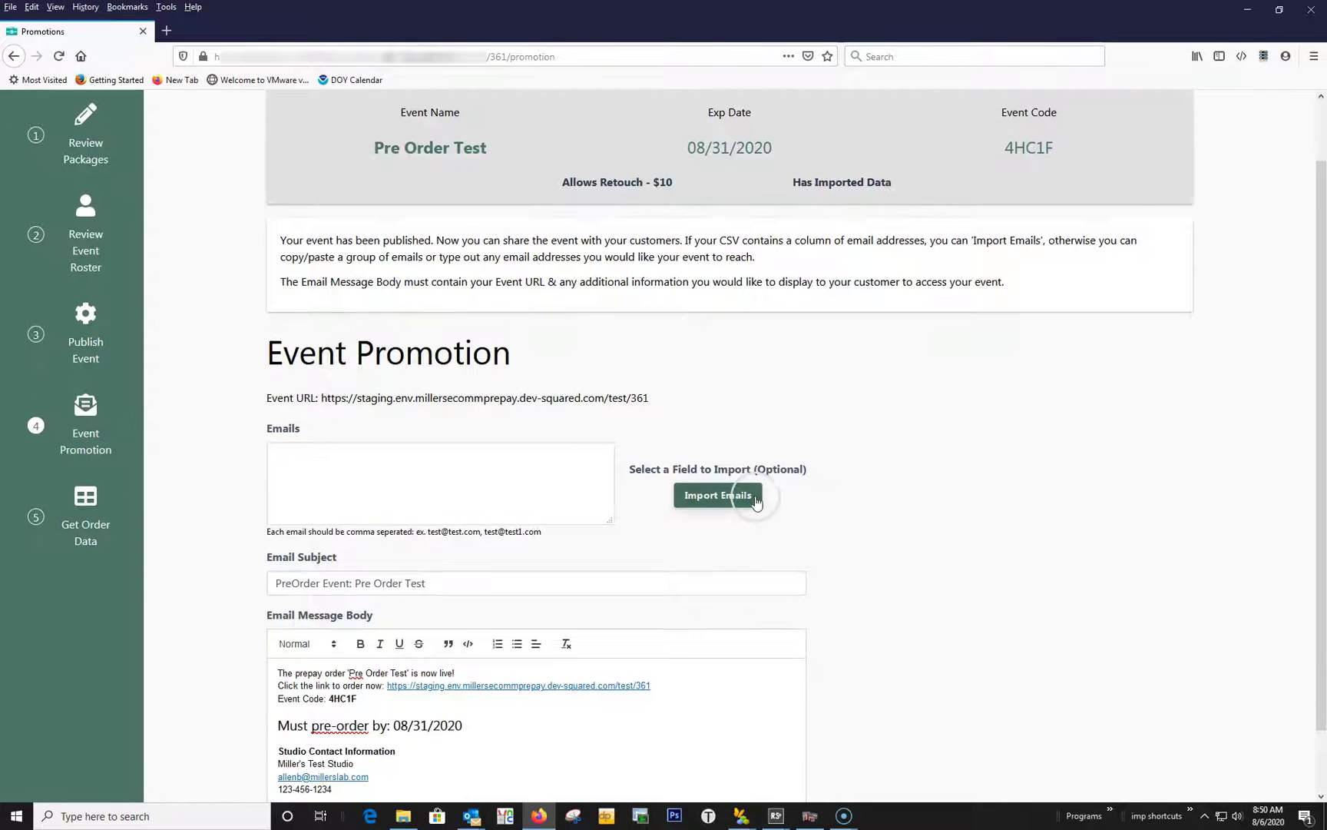
scroll(876, 516, "down", 1)
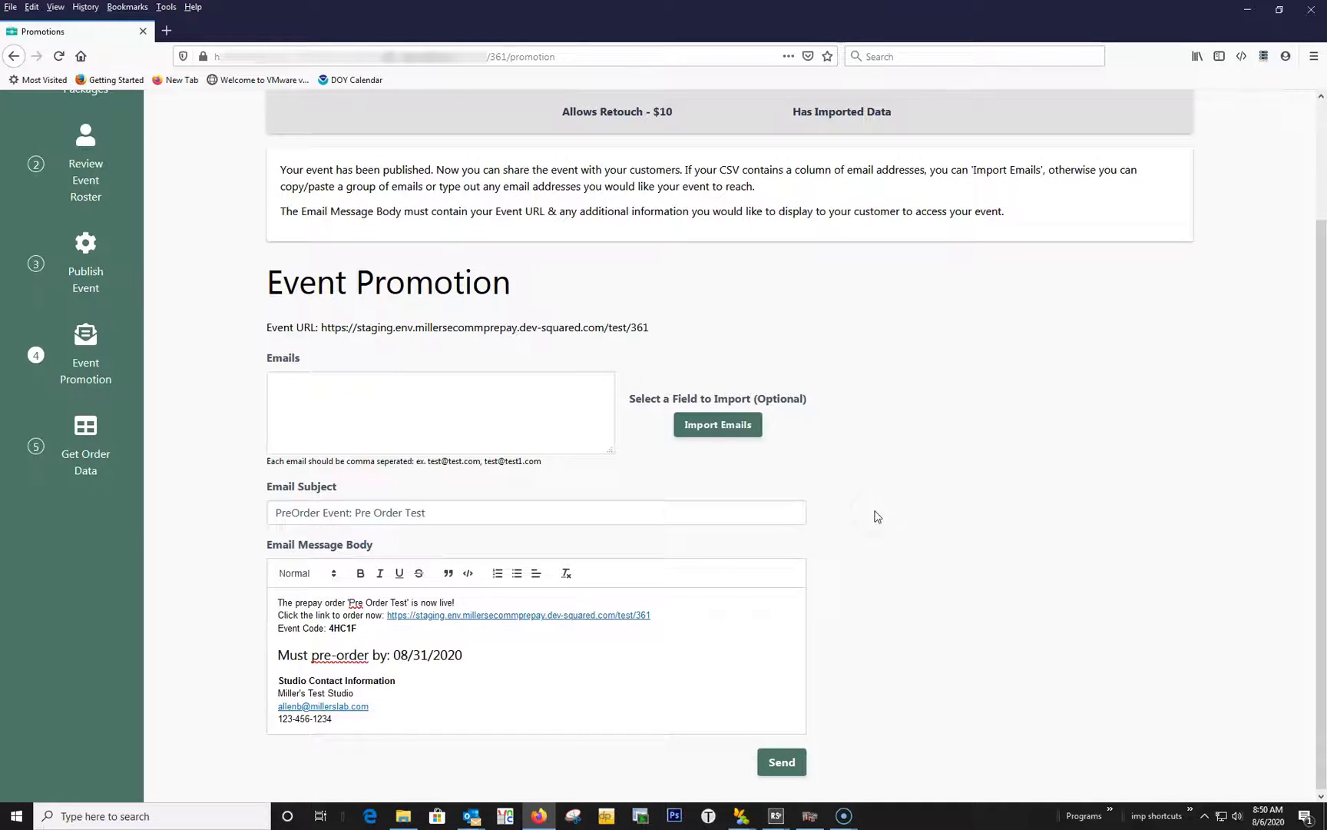
left_click(440, 397)
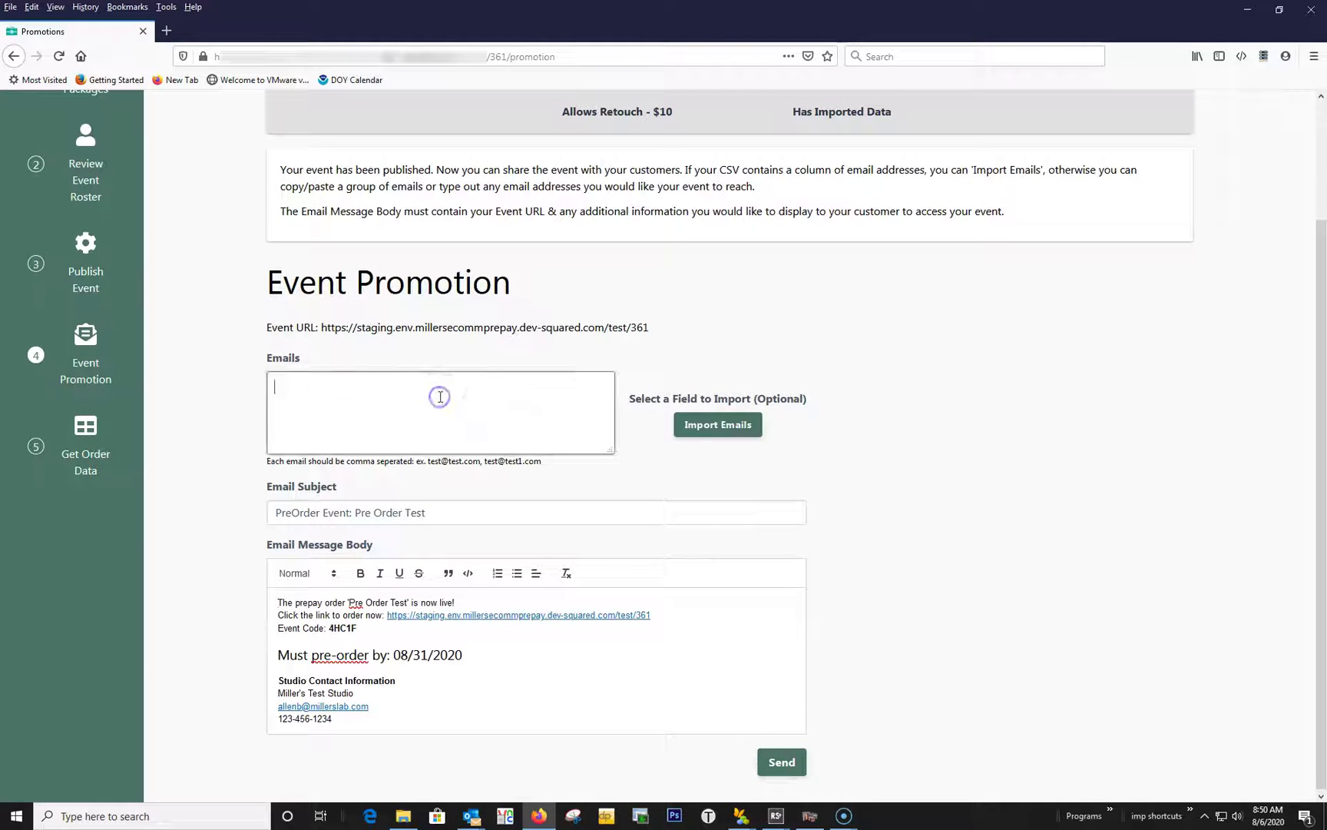
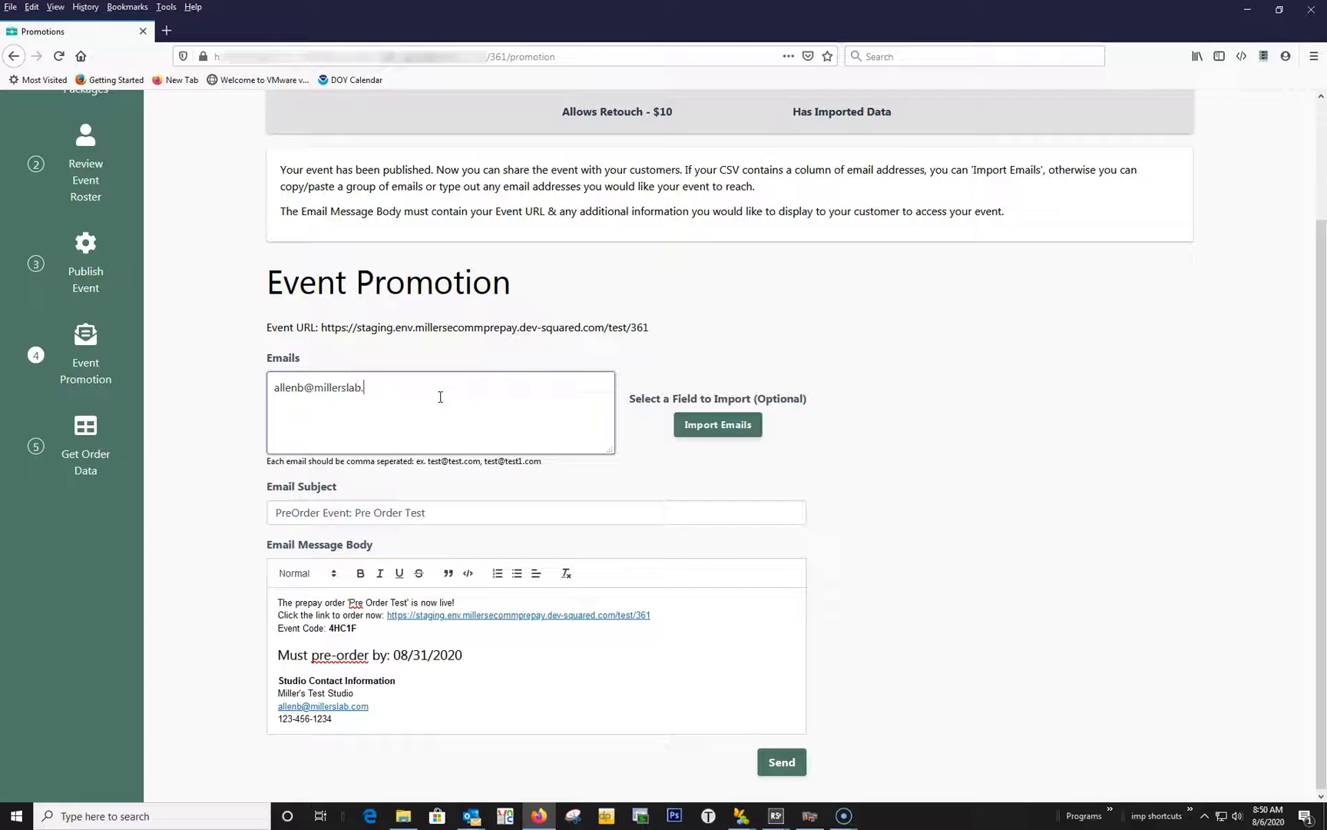
Send the promotion e-mail, then open the pre-order link from the received Outlook message.
left_click(777, 761)
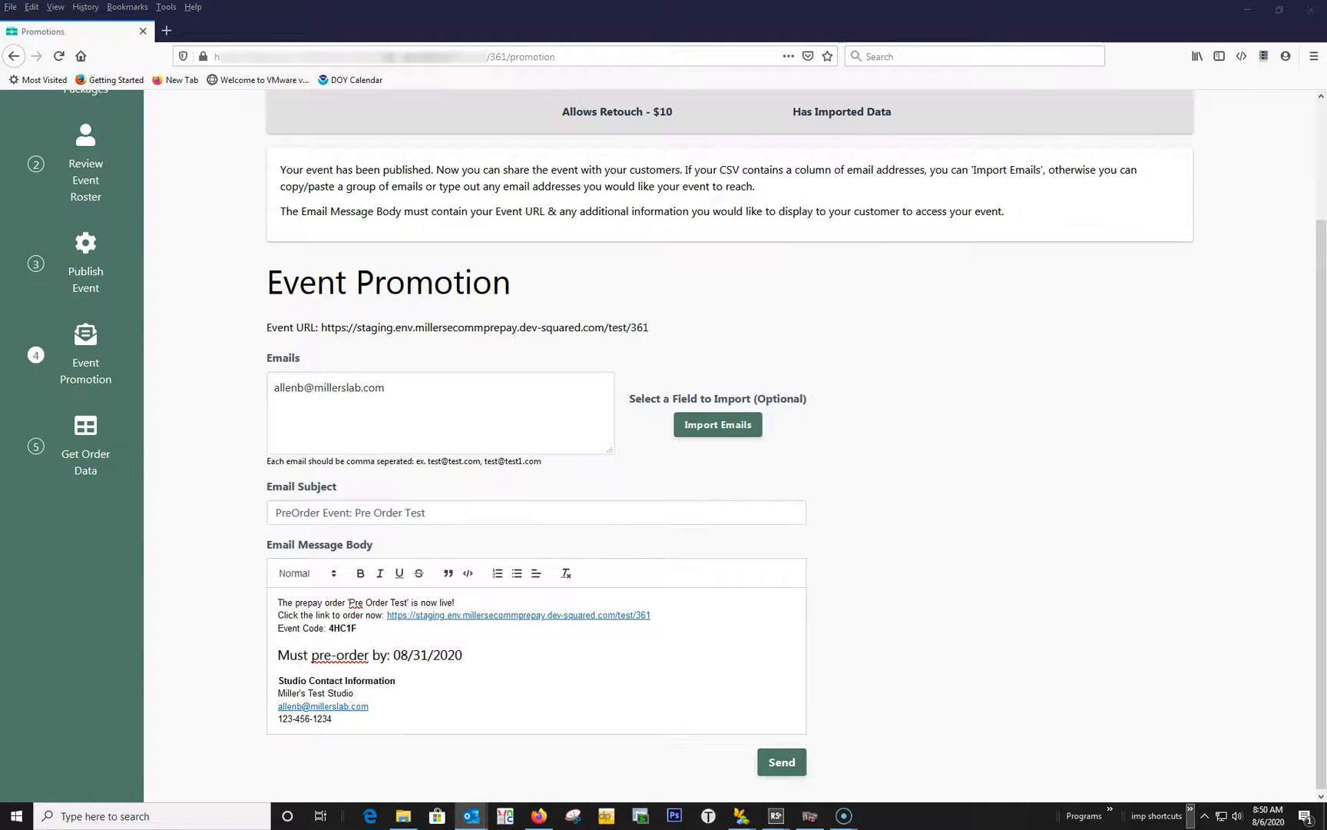
left_click(471, 816)
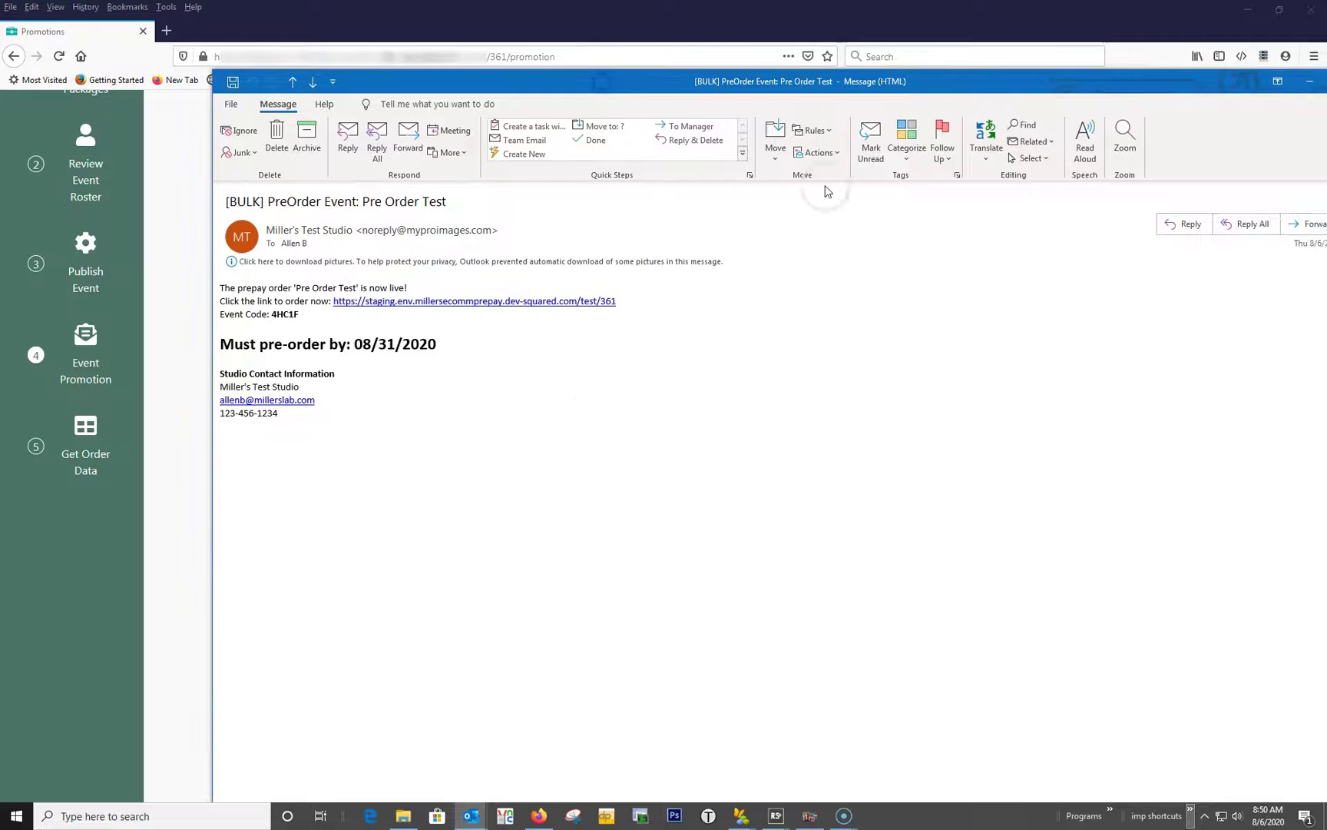
left_click(494, 302)
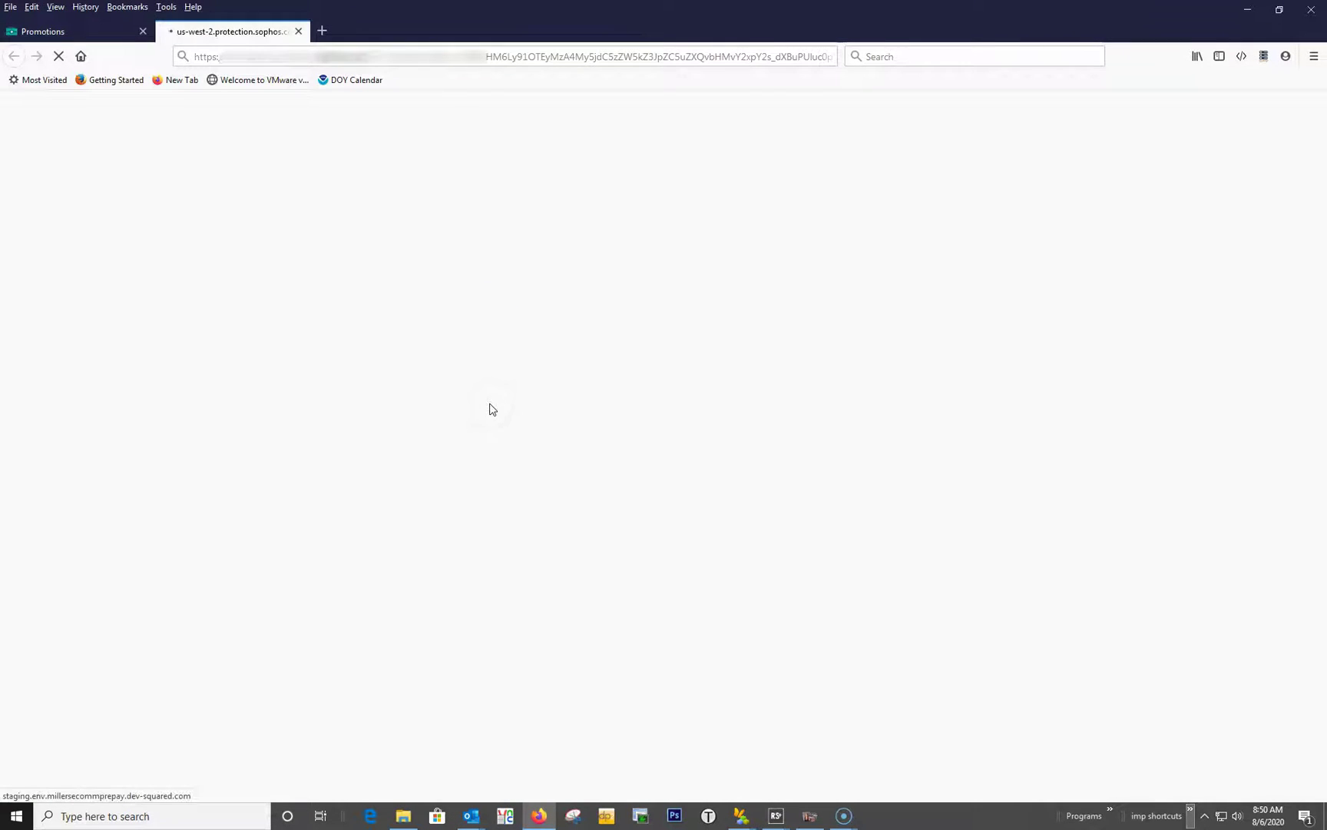
Search 'mat' for the test child, select the matching student, and continue to the packages.
left_click(538, 433)
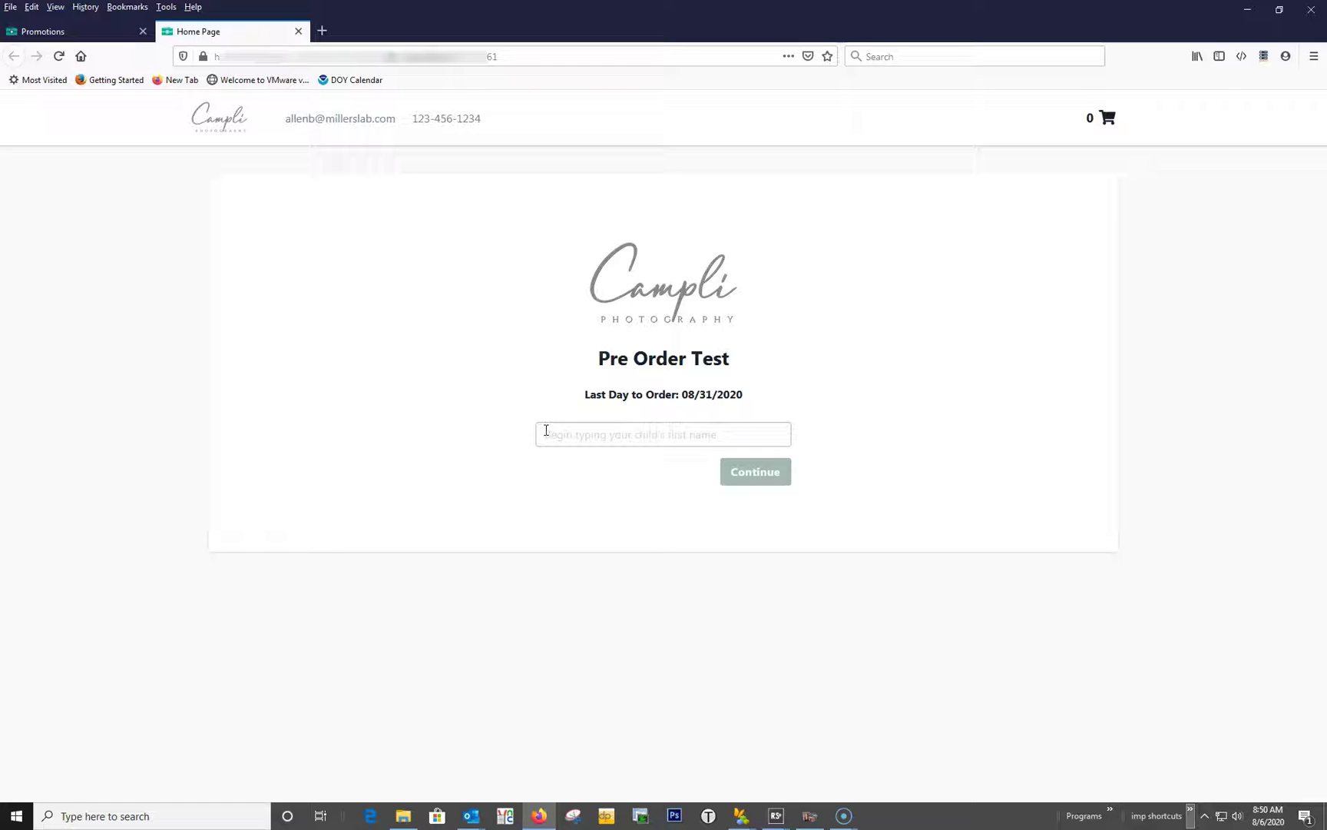
left_click(547, 431)
type("m")
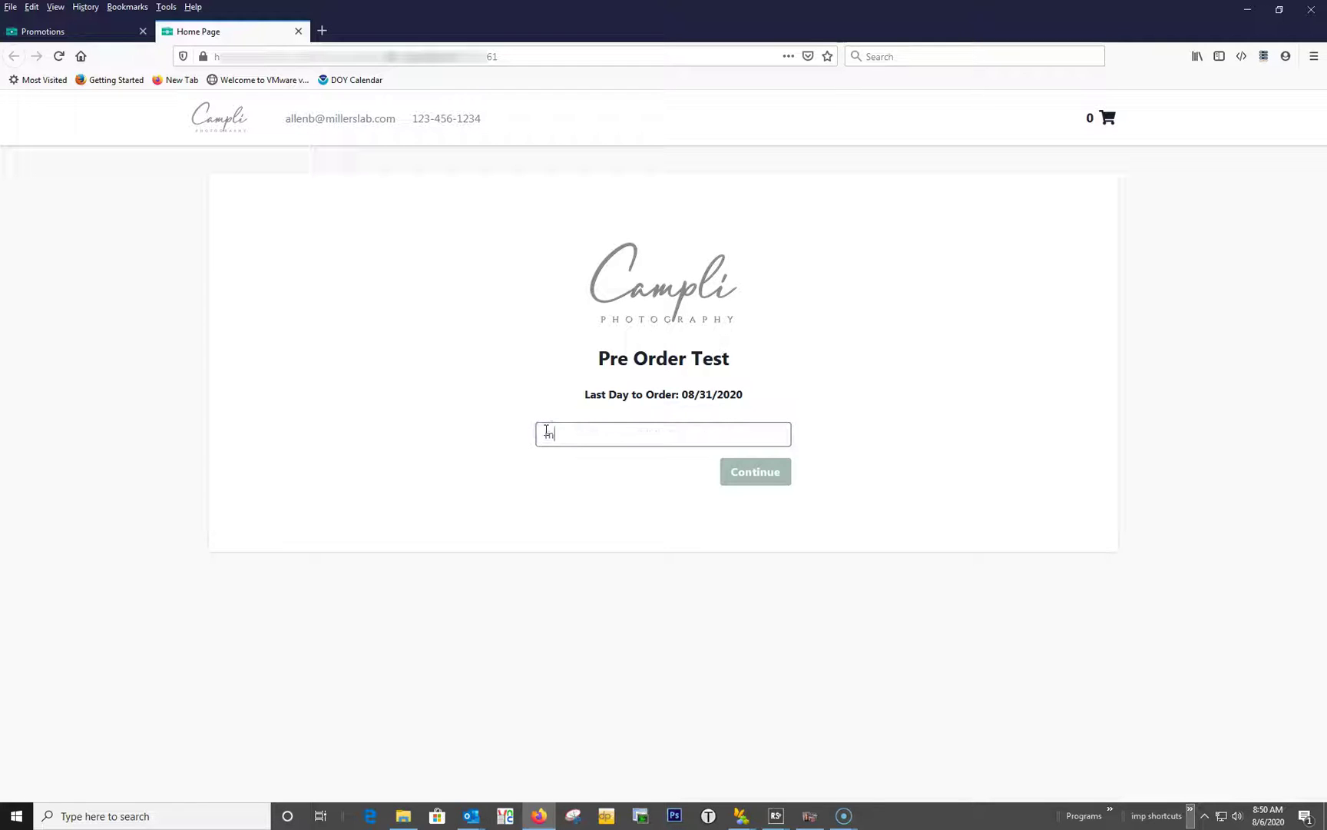
type("att")
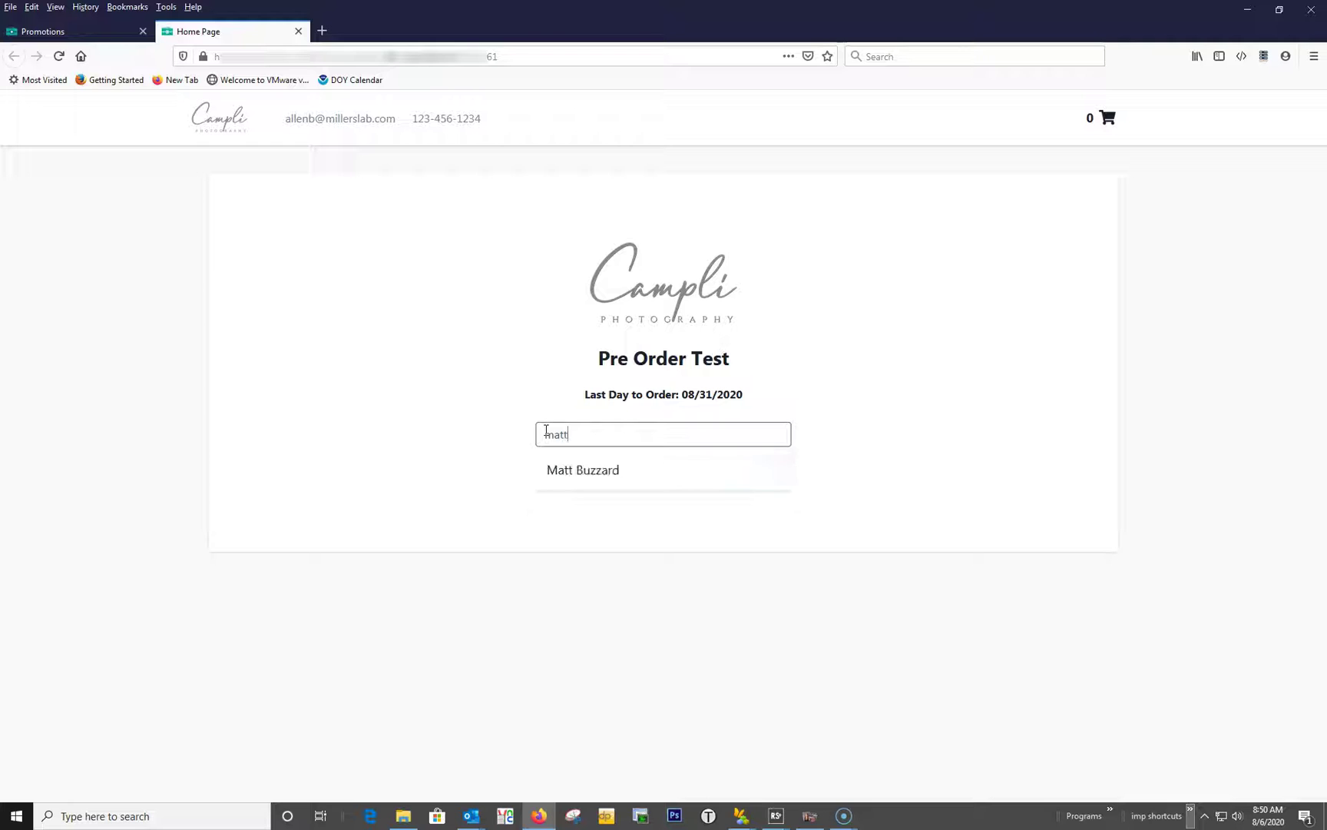
left_click(564, 476)
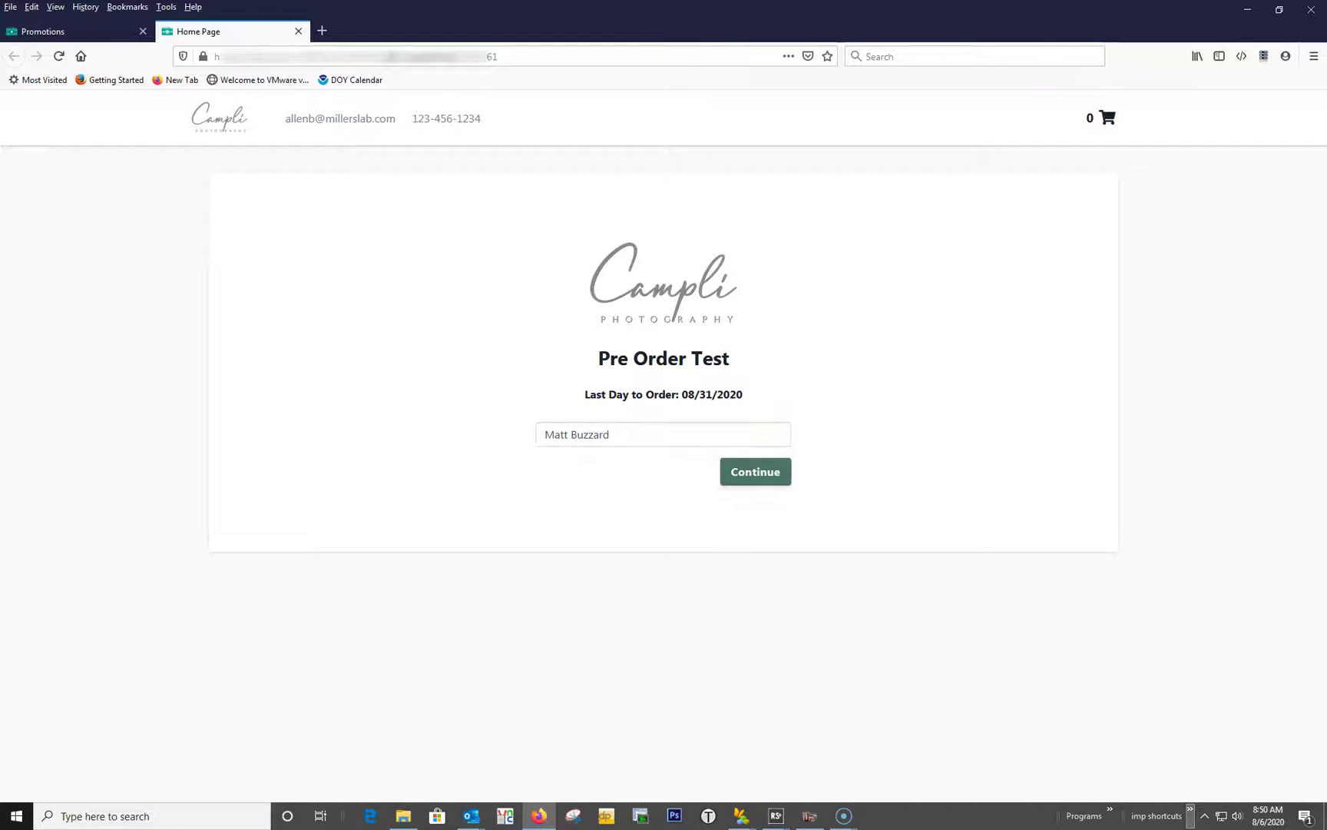
left_click(739, 469)
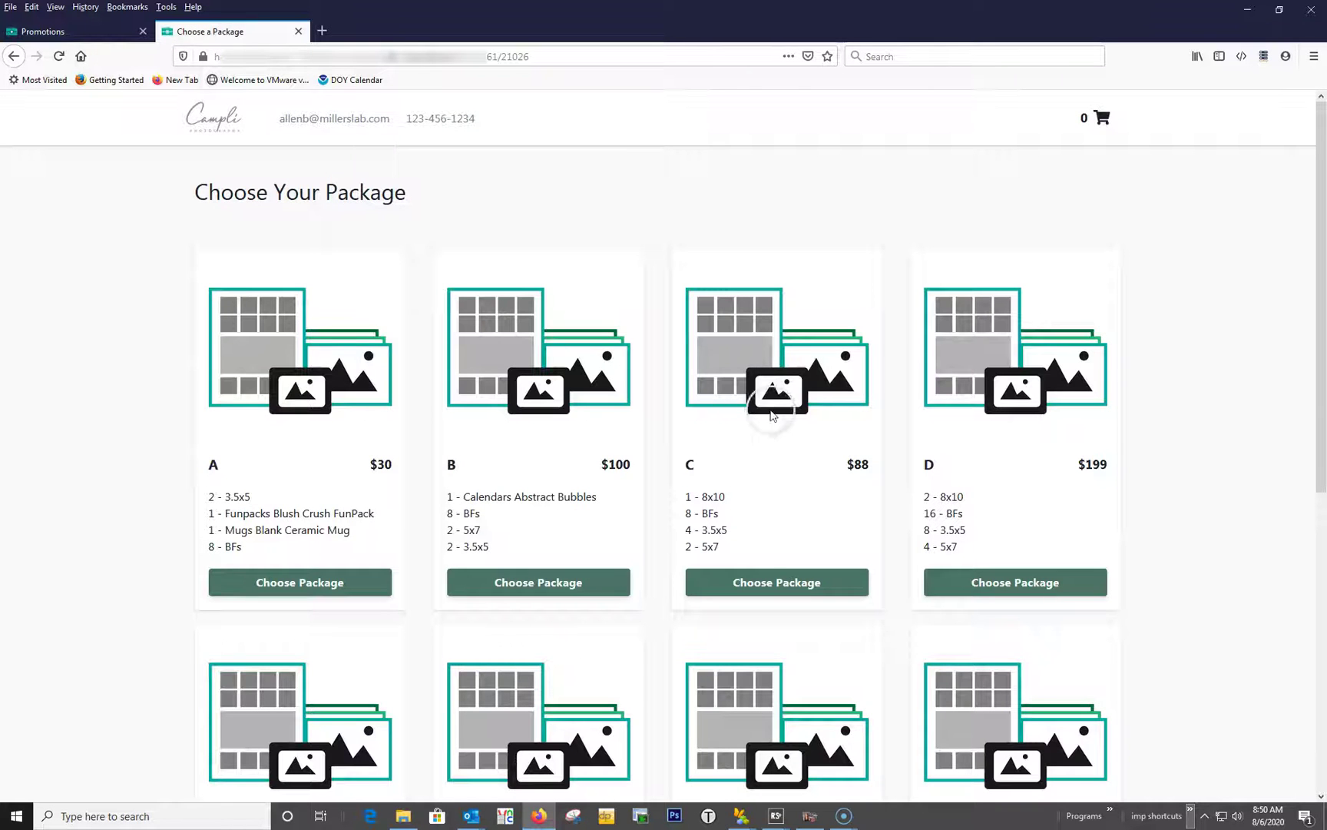
Choose package B ($100) and proceed to checkout.
scroll(792, 422, "down", 3)
scroll(792, 422, "up", 4)
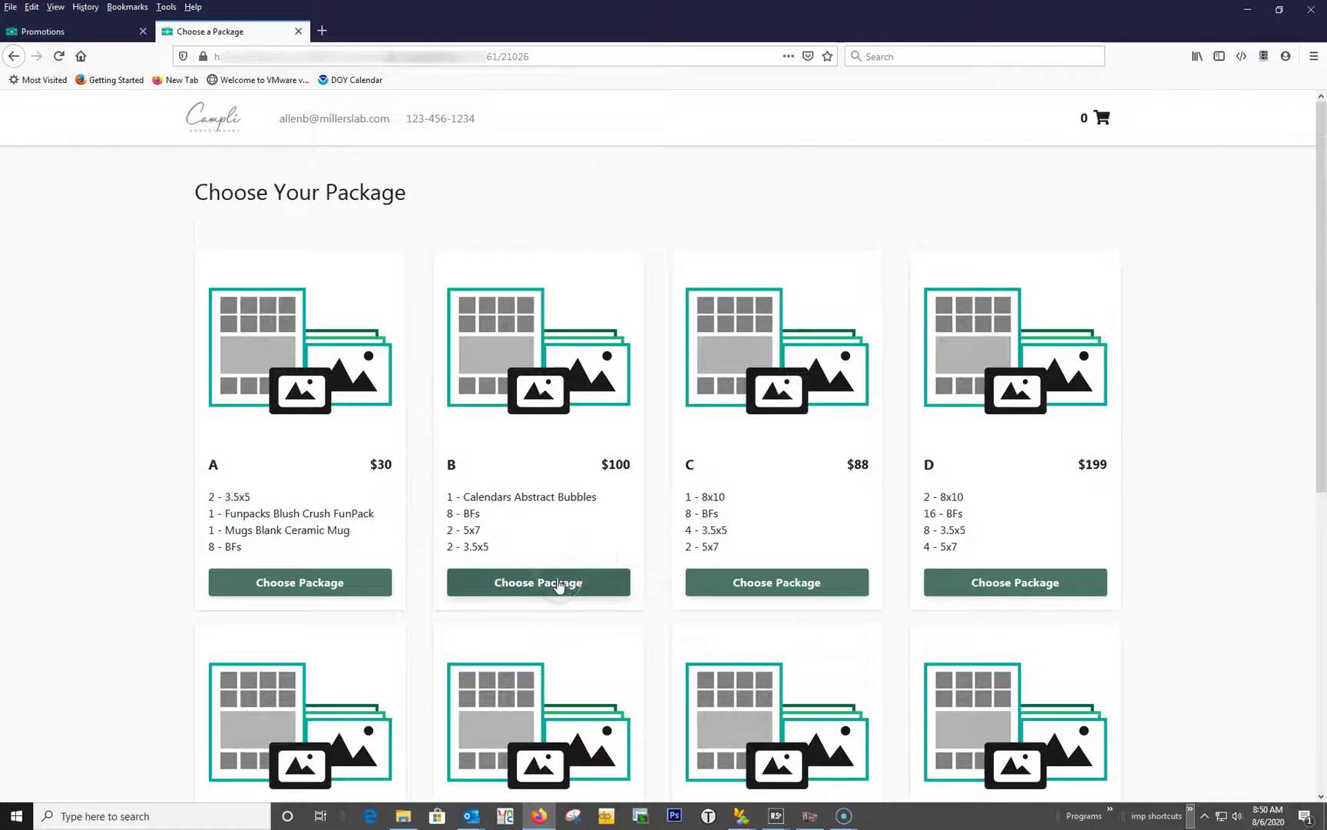
left_click(558, 584)
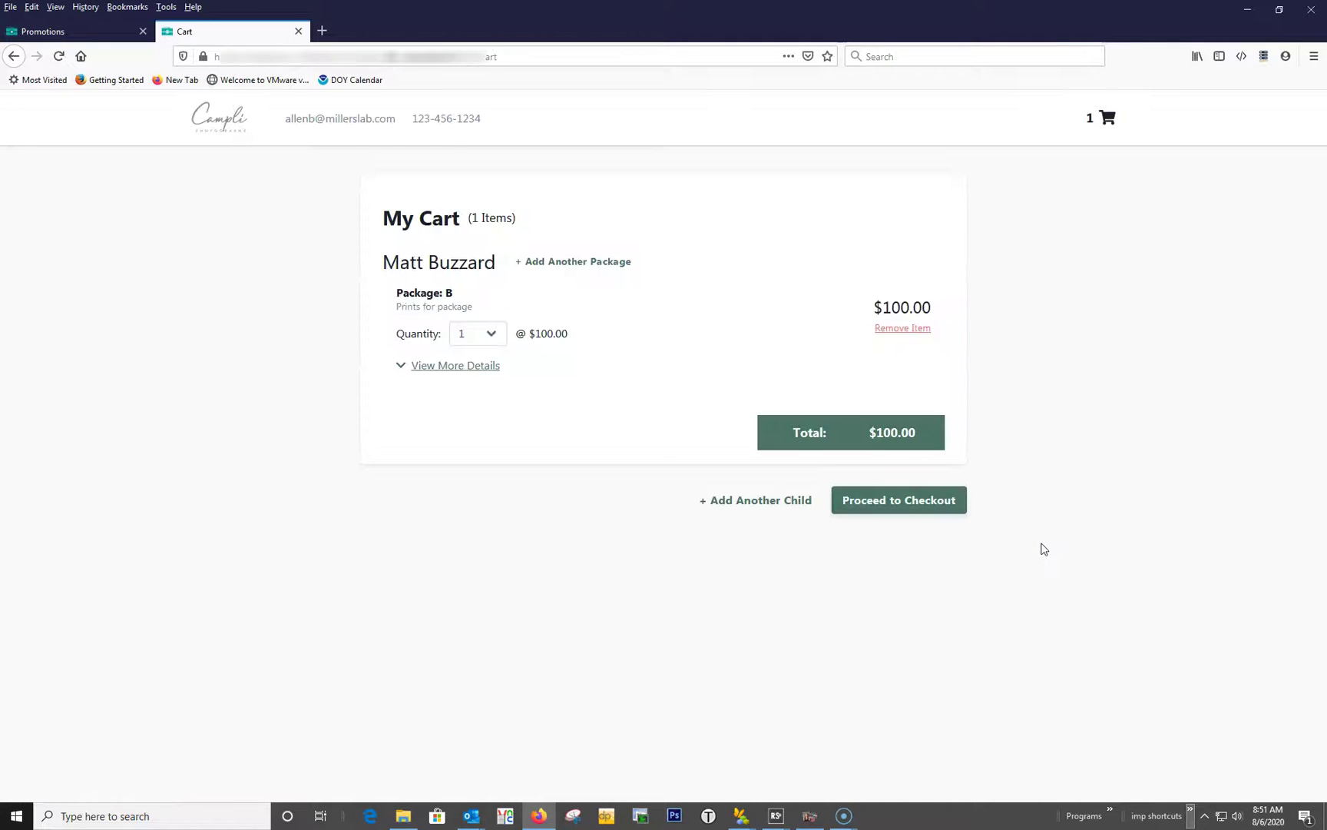
left_click(862, 504)
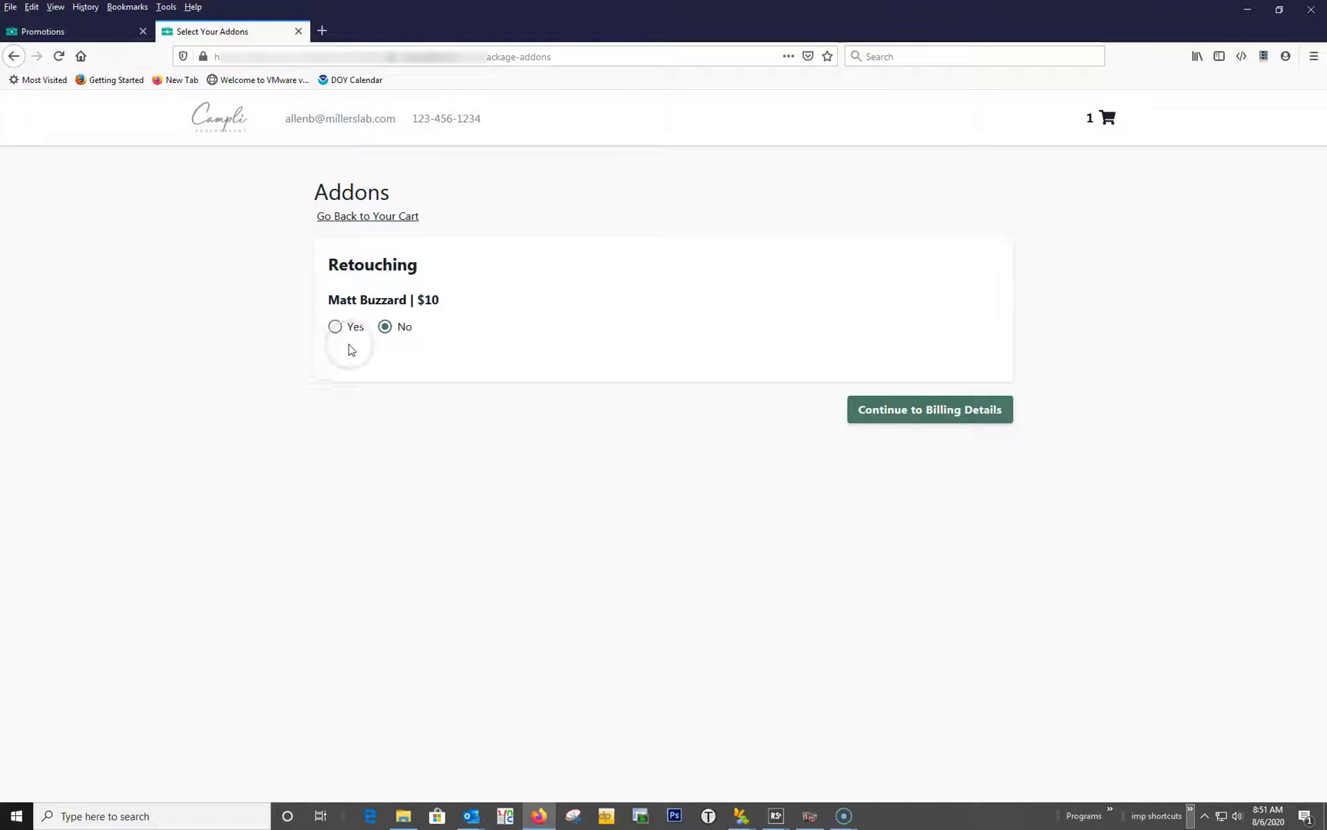
Add $10 retouching to the order and enter the buyer's first and last name for billing.
left_click(335, 326)
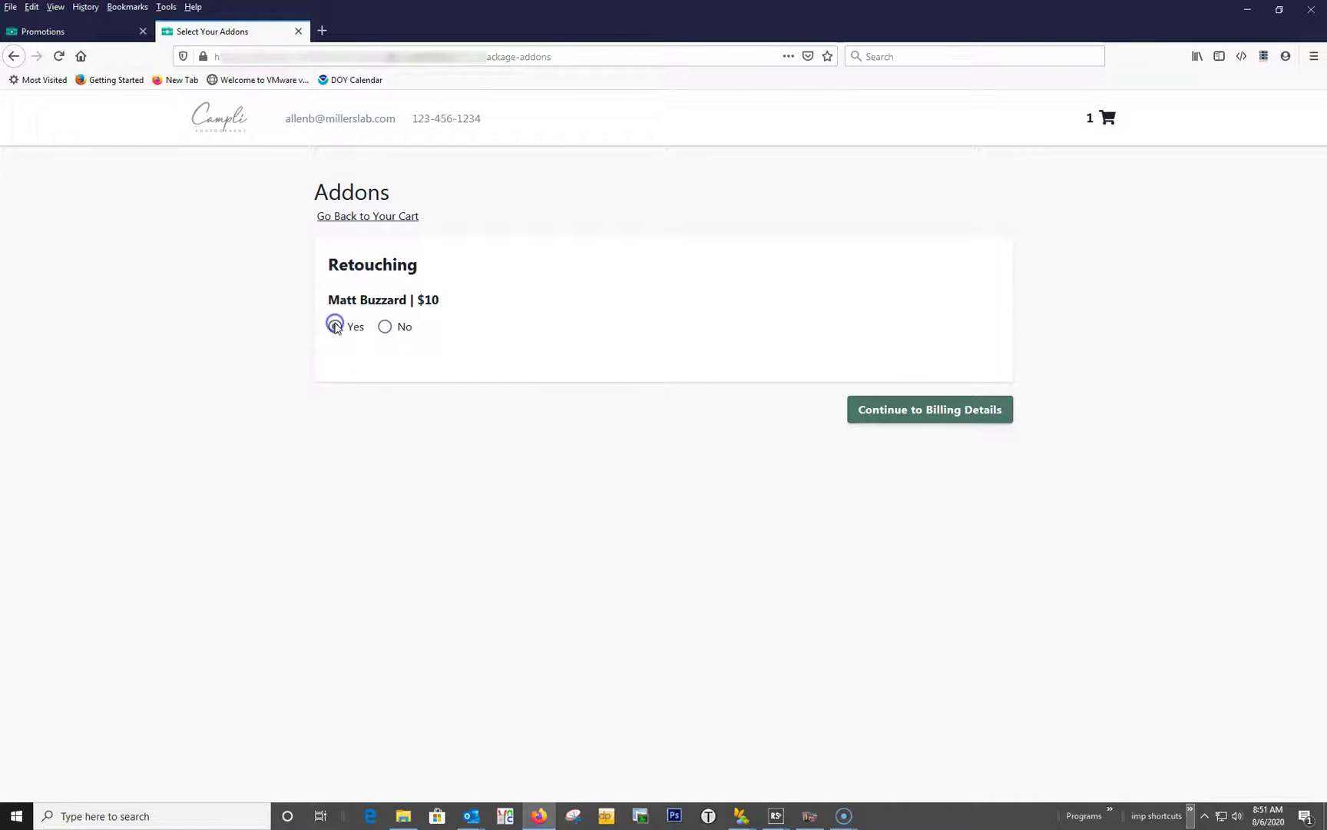
left_click(906, 411)
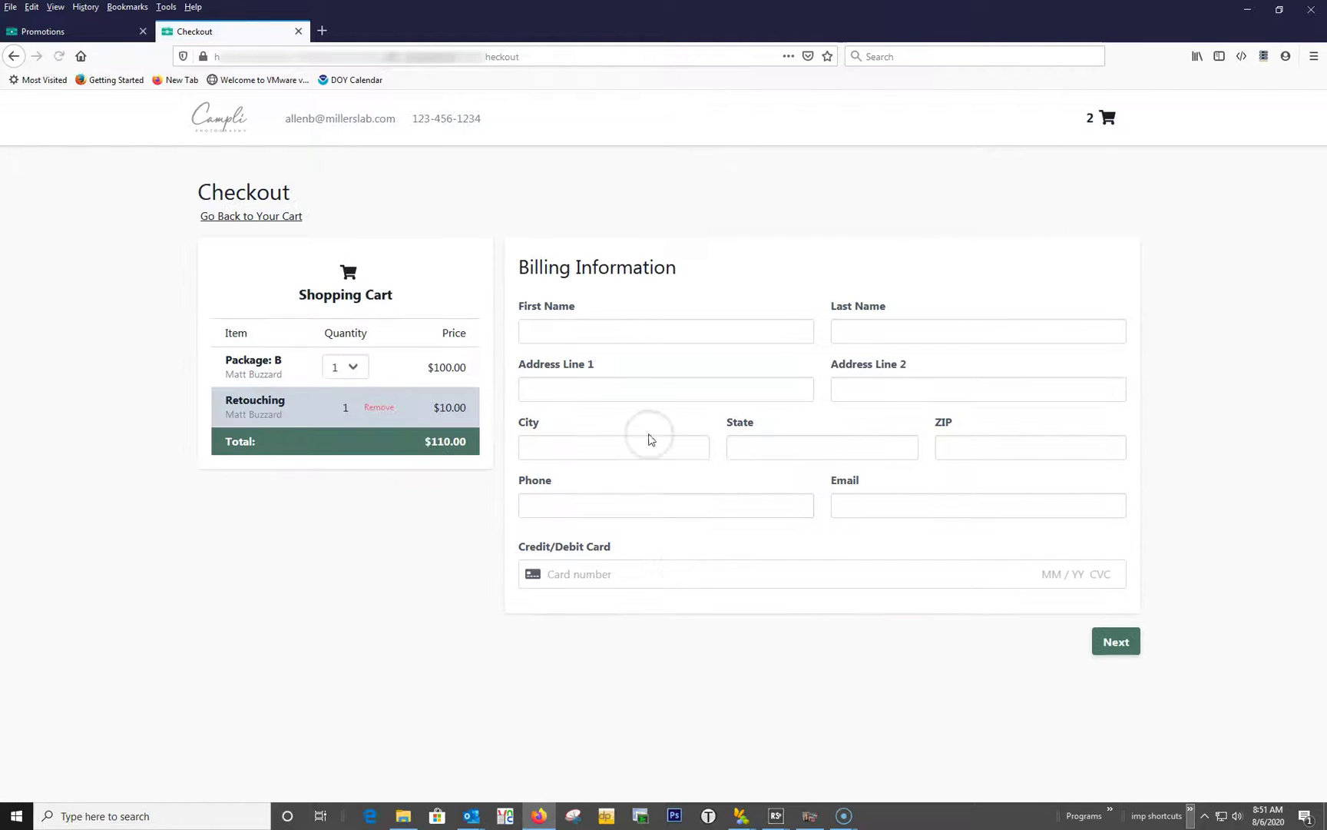
left_click(615, 333)
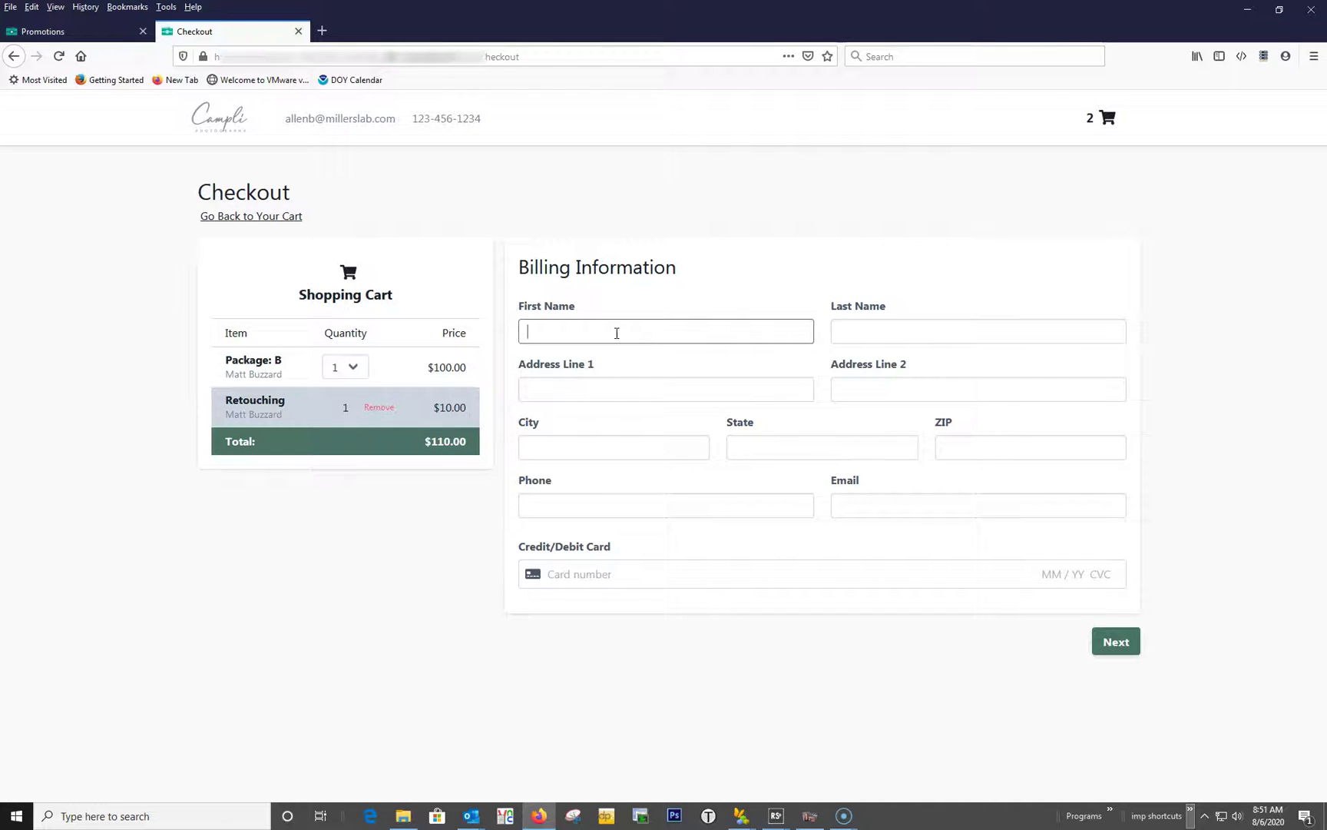
key("Tab")
key("Tab")
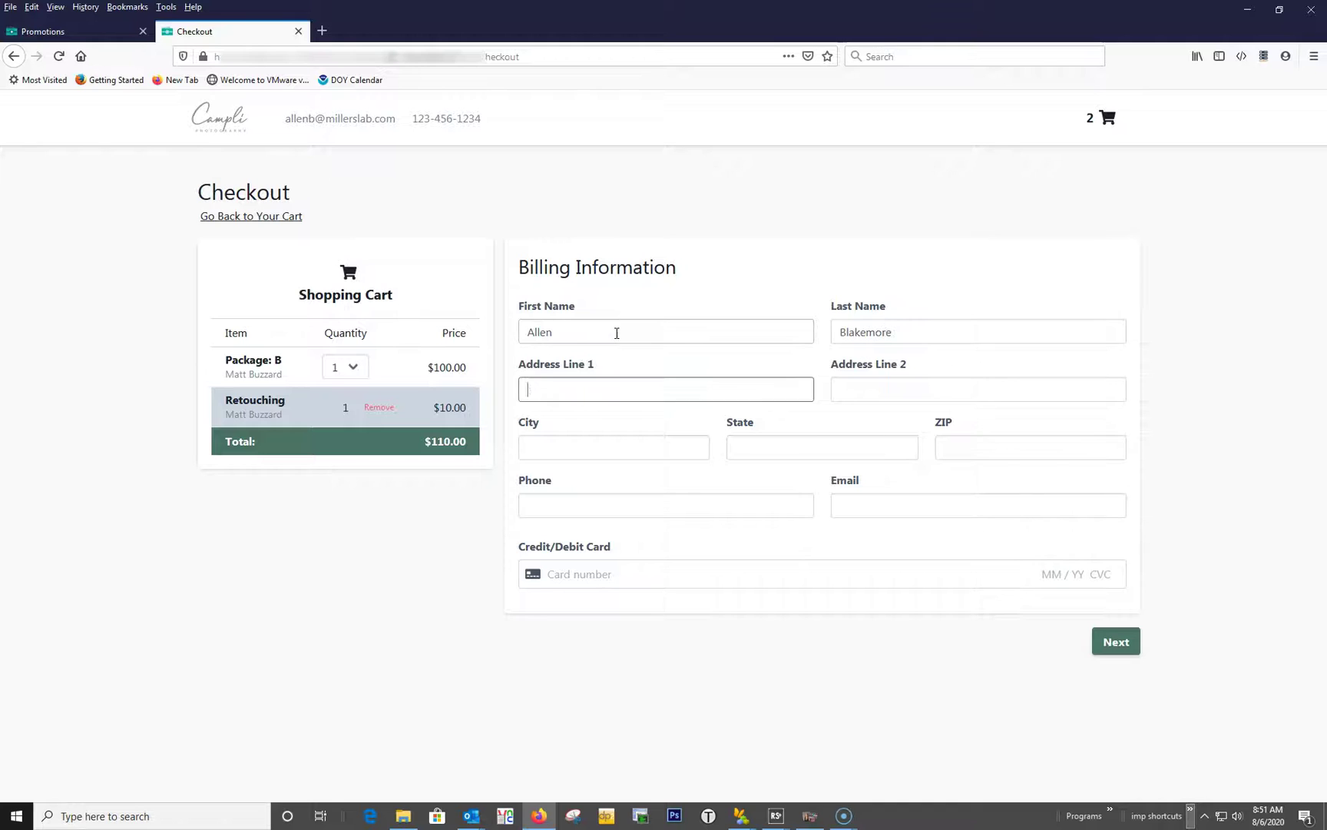
Fill in the billing city, state, ZIP code, phone number and e-mail address.
key("Tab")
type("Pittsburg")
key("Tab")
type("KS")
key("Tab")
type("66762")
key("Tab")
key("Tab")
key("Tab")
Submit the billing details, place the $120.23 order, and return to the Promotions tab.
left_click(562, 572)
left_click(1105, 642)
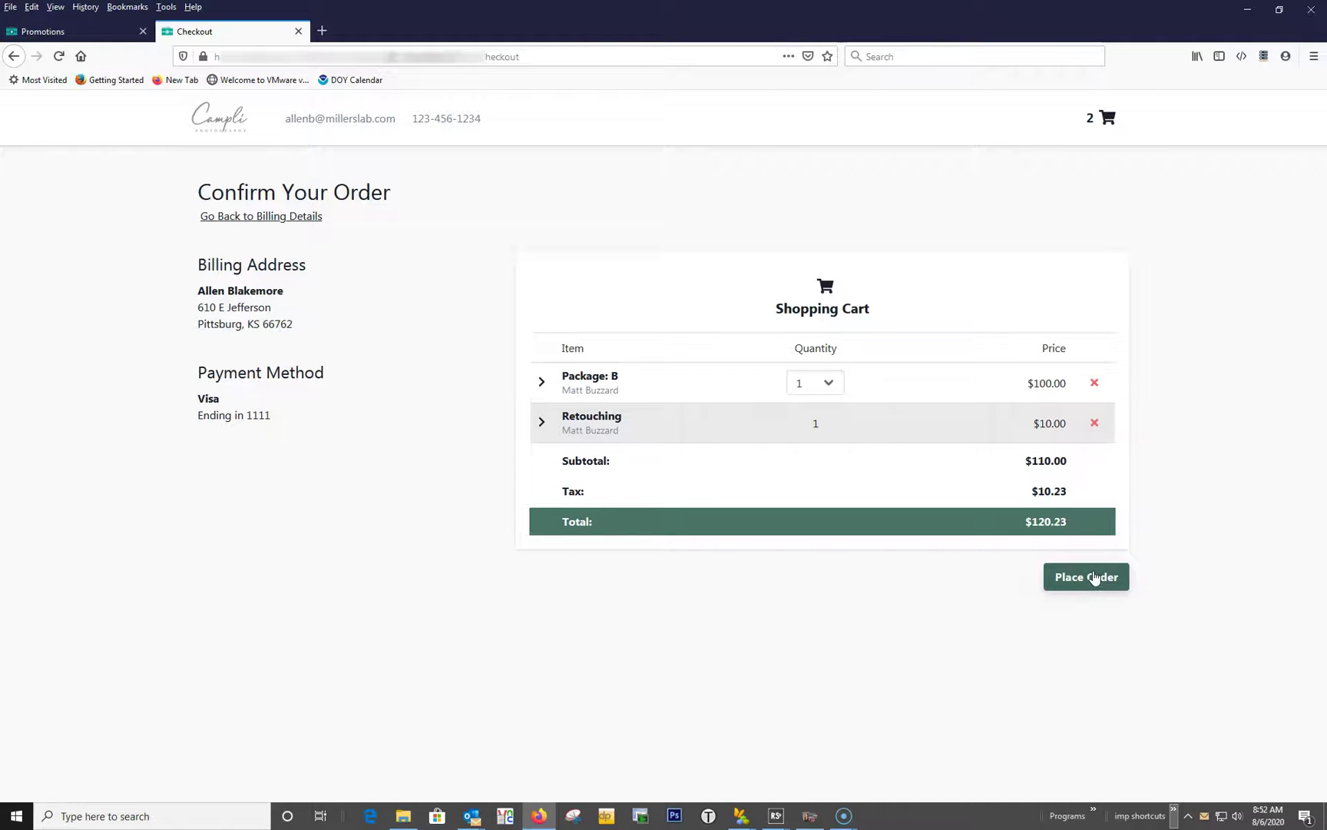
left_click(1095, 577)
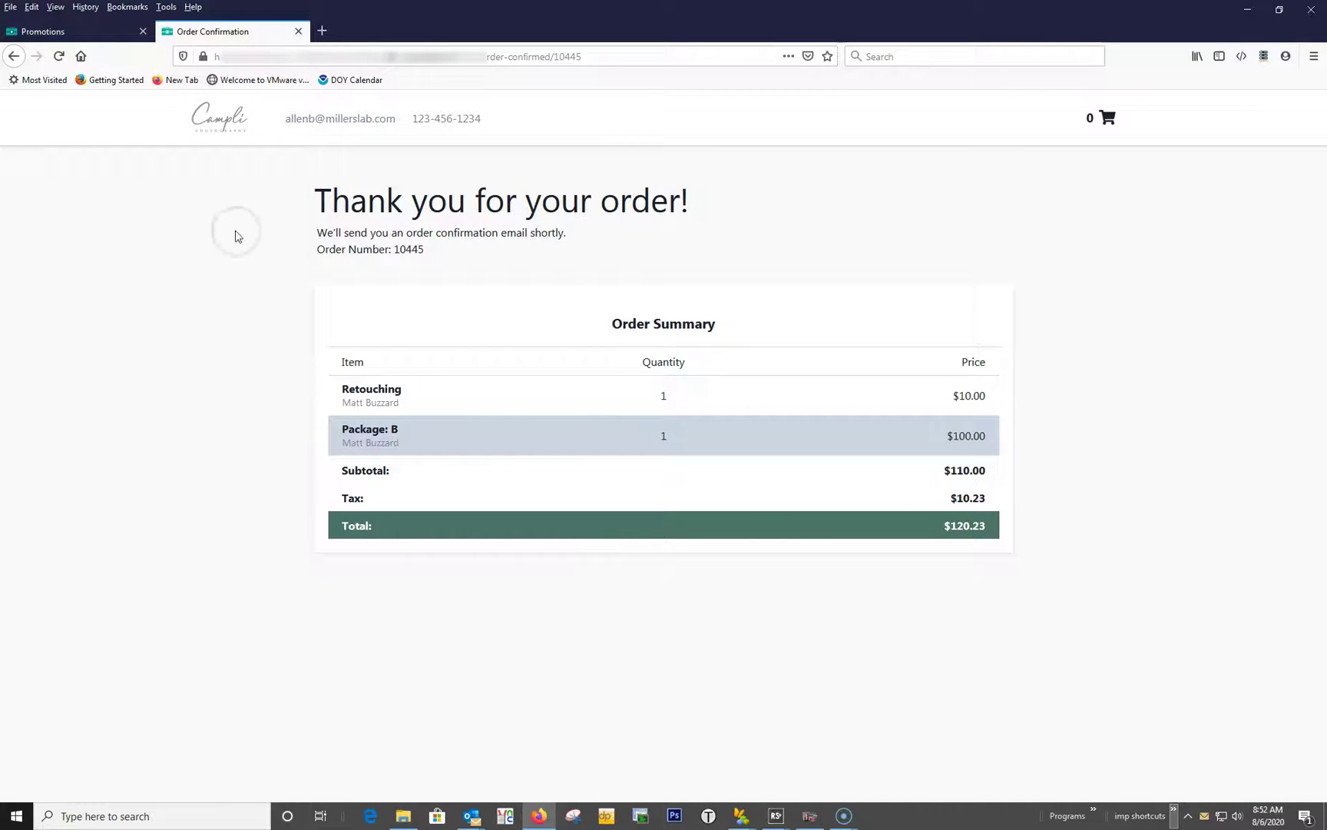
left_click(84, 34)
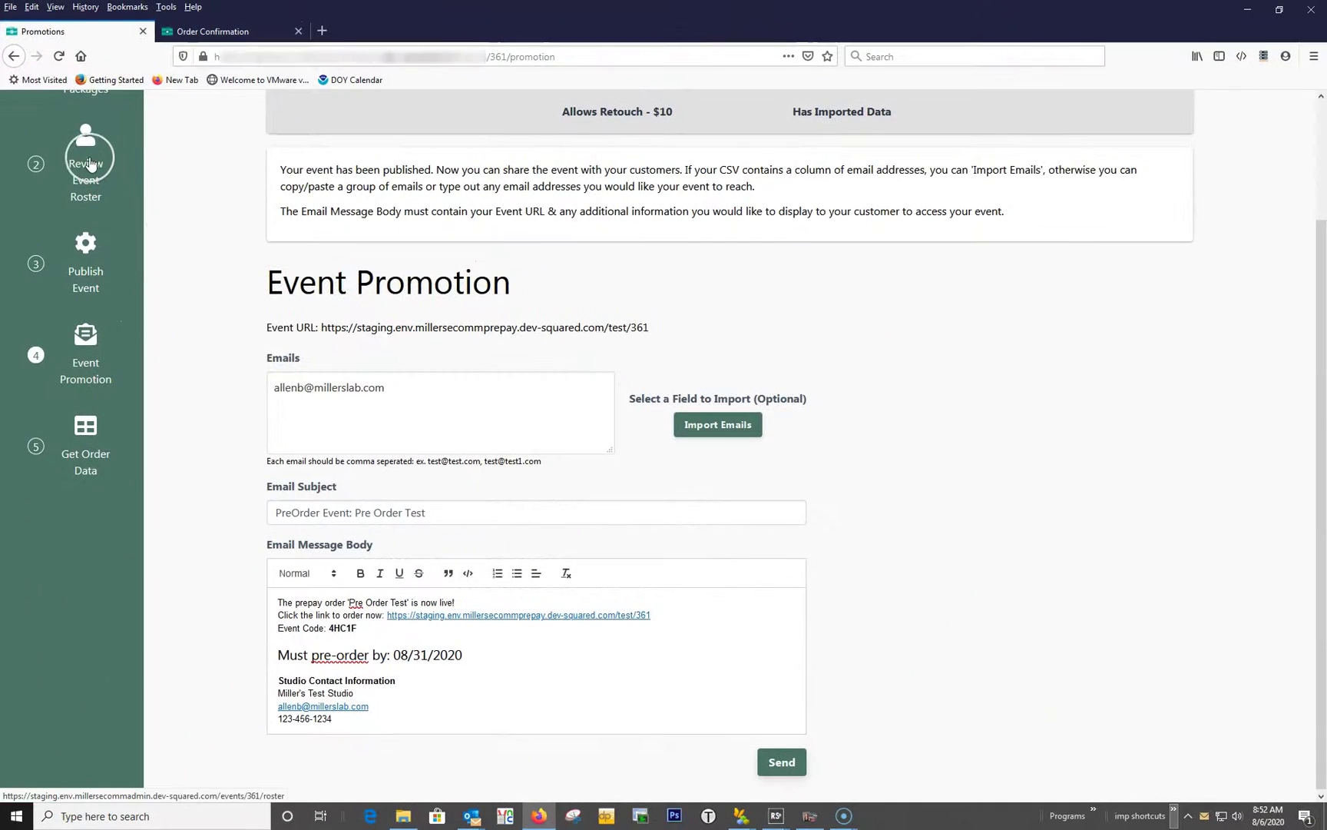
Open the roster, go to page 2, and expand the package B-1 student to show the $110 order.
left_click(108, 178)
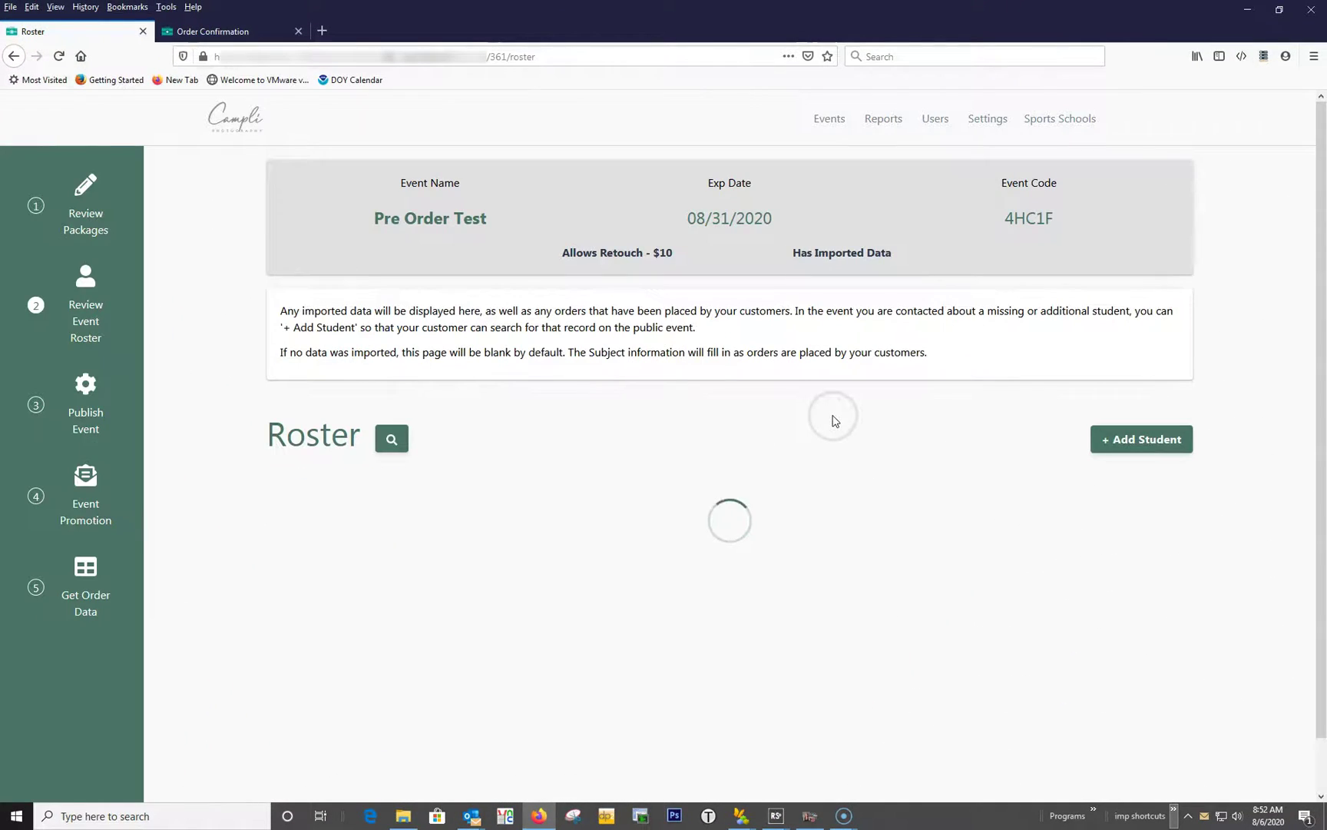
scroll(830, 419, "down", 10)
scroll(851, 428, "down", 5)
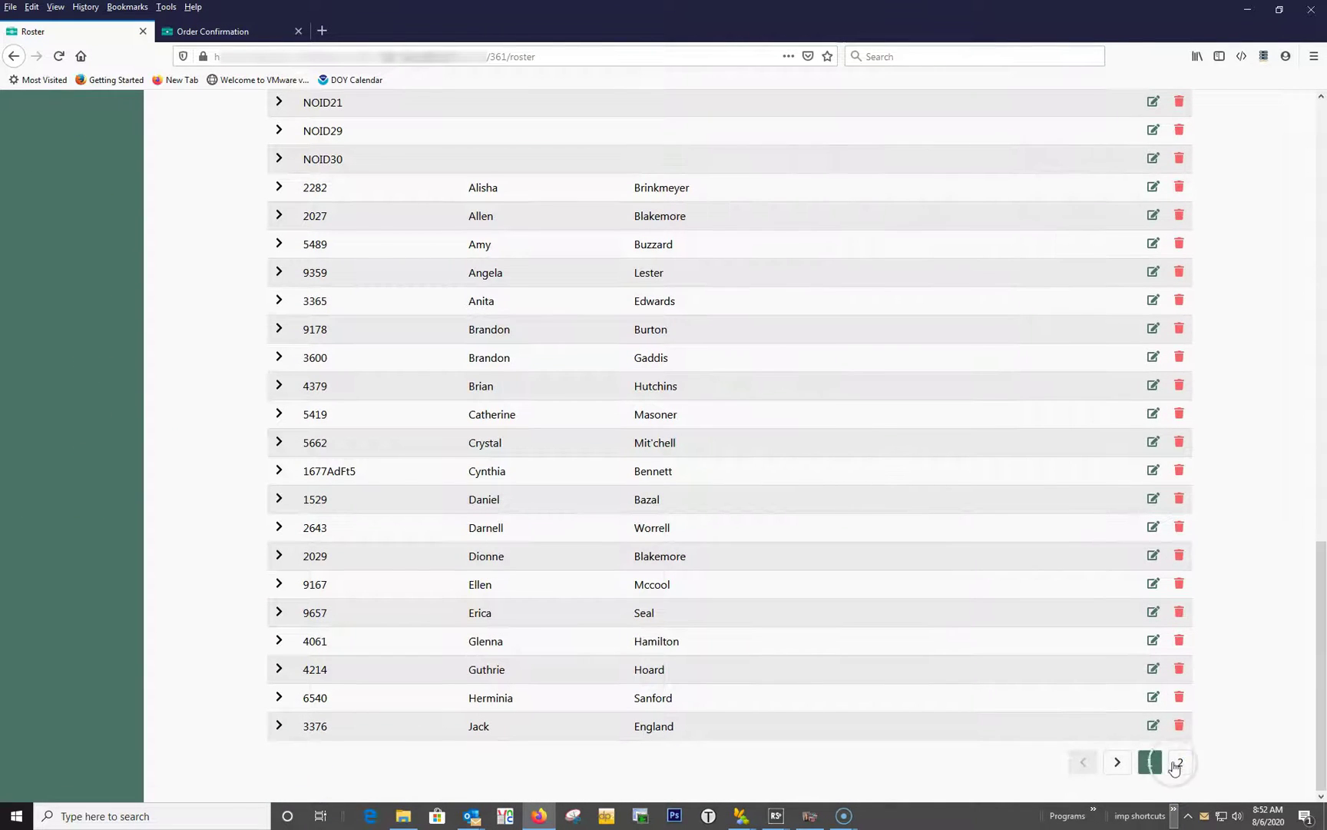
left_click(1180, 762)
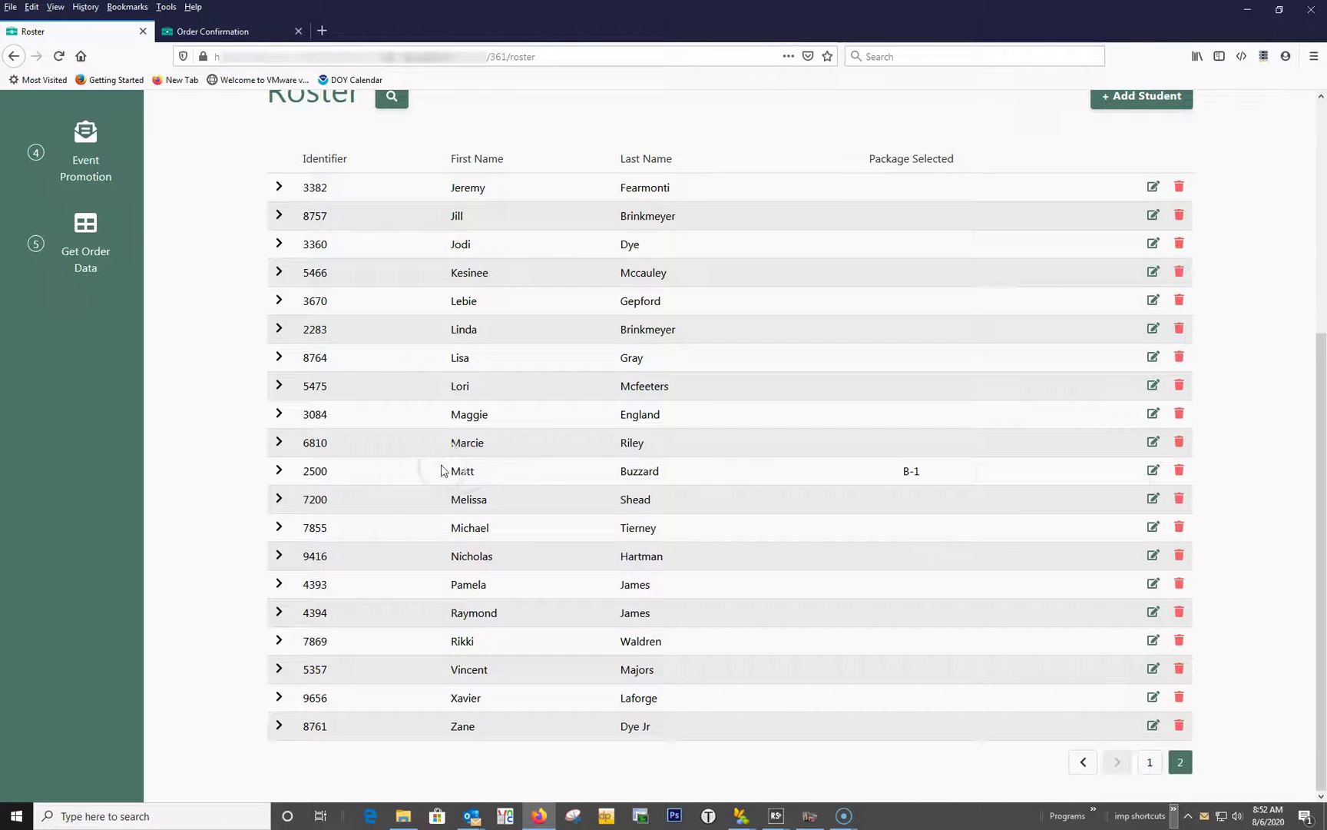
left_click(279, 471)
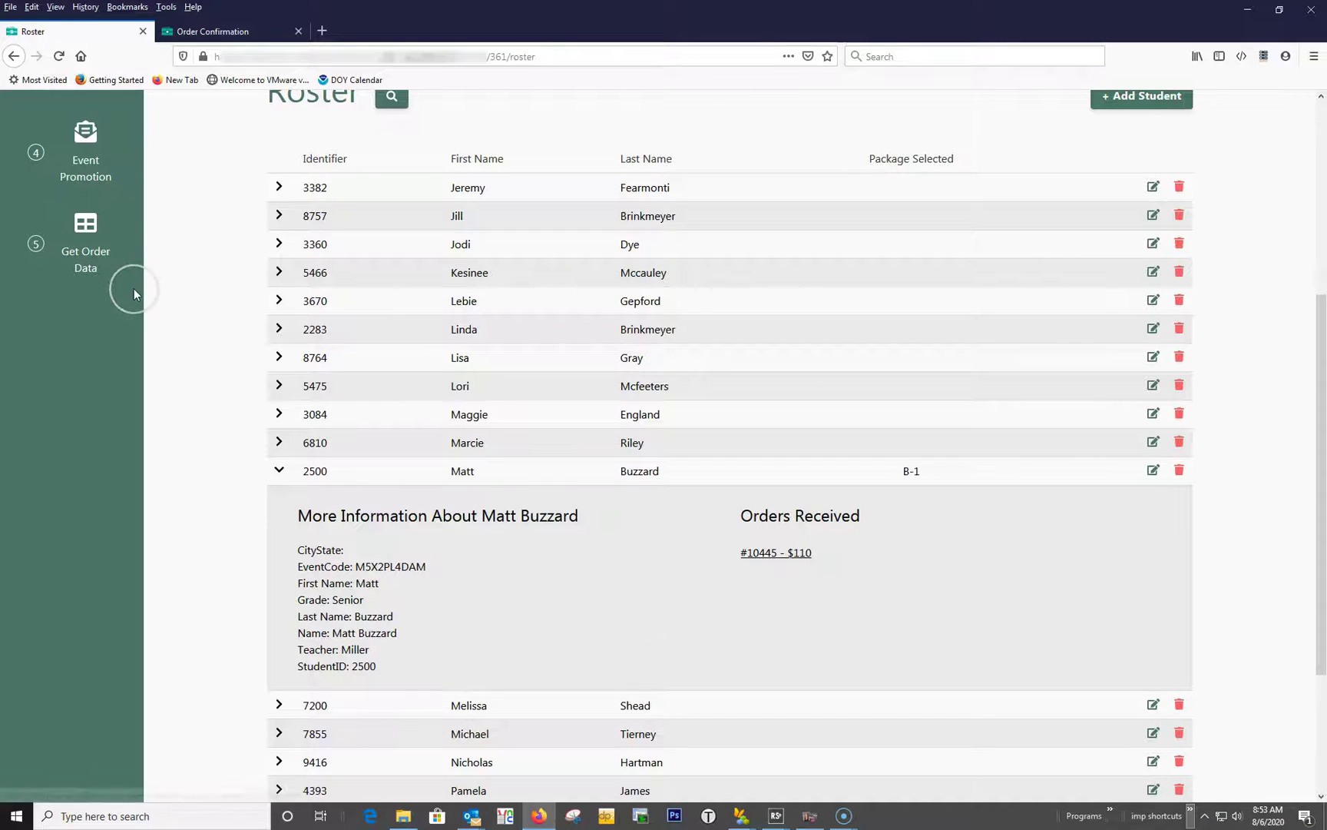
scroll(133, 288, "up", 5)
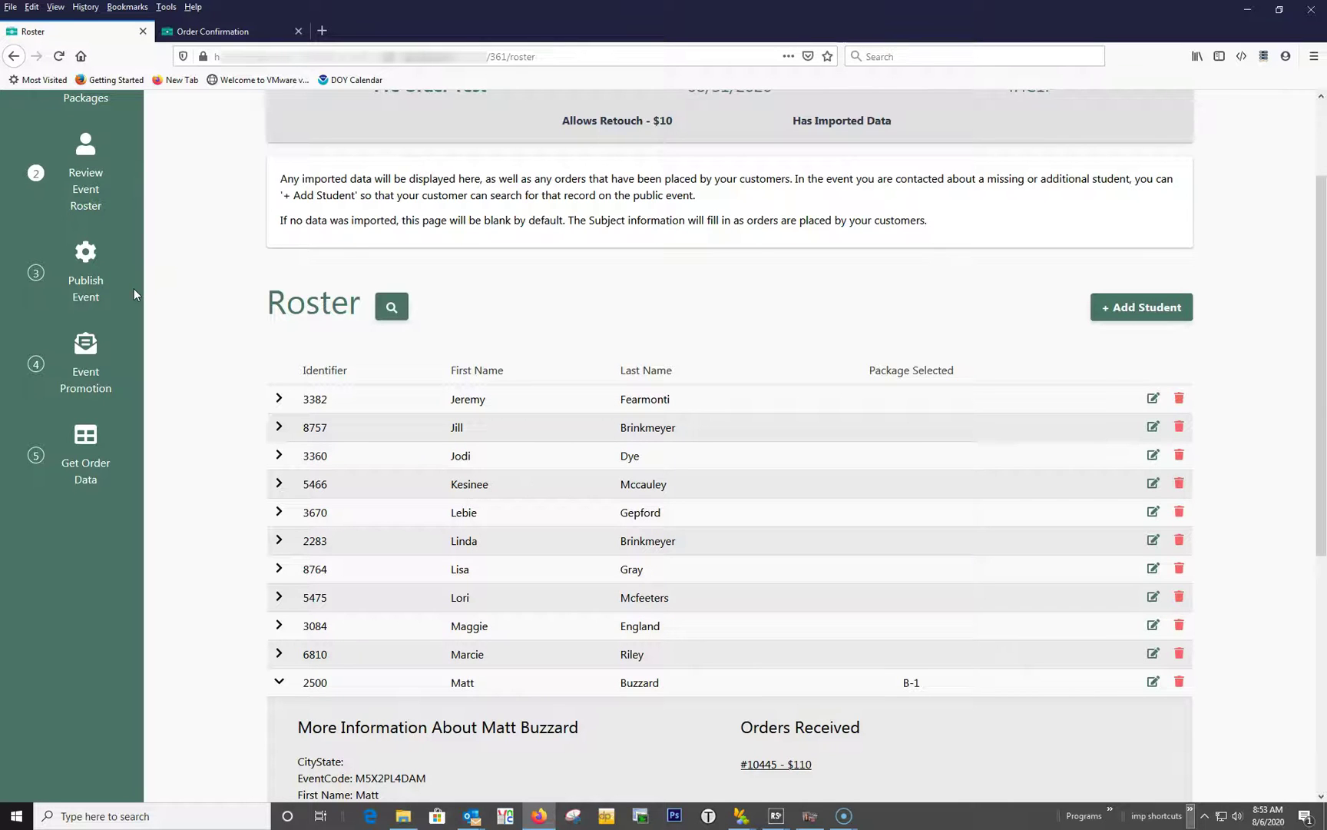
scroll(134, 295, "up", 2)
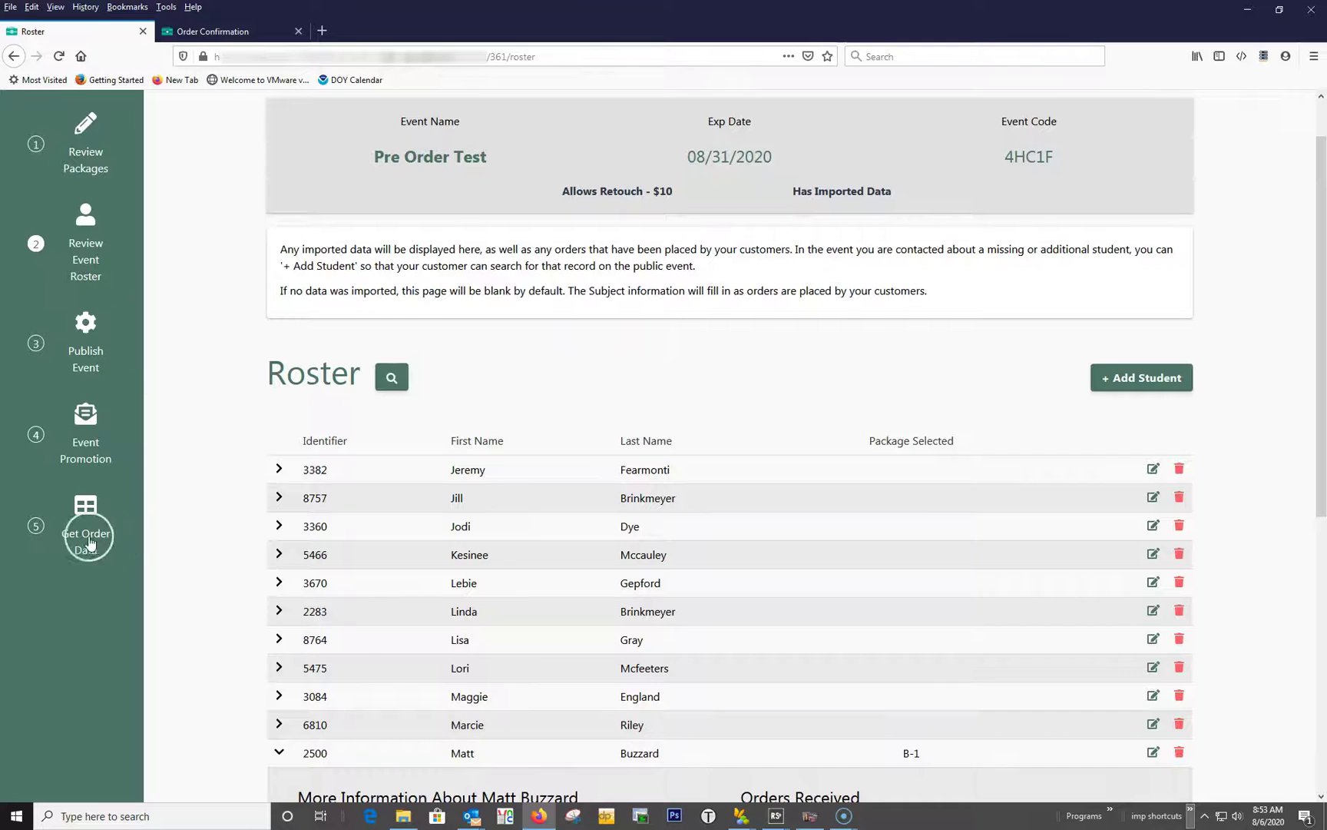
Export the event's order data from Get Order Data as a CSV.
left_click(80, 520)
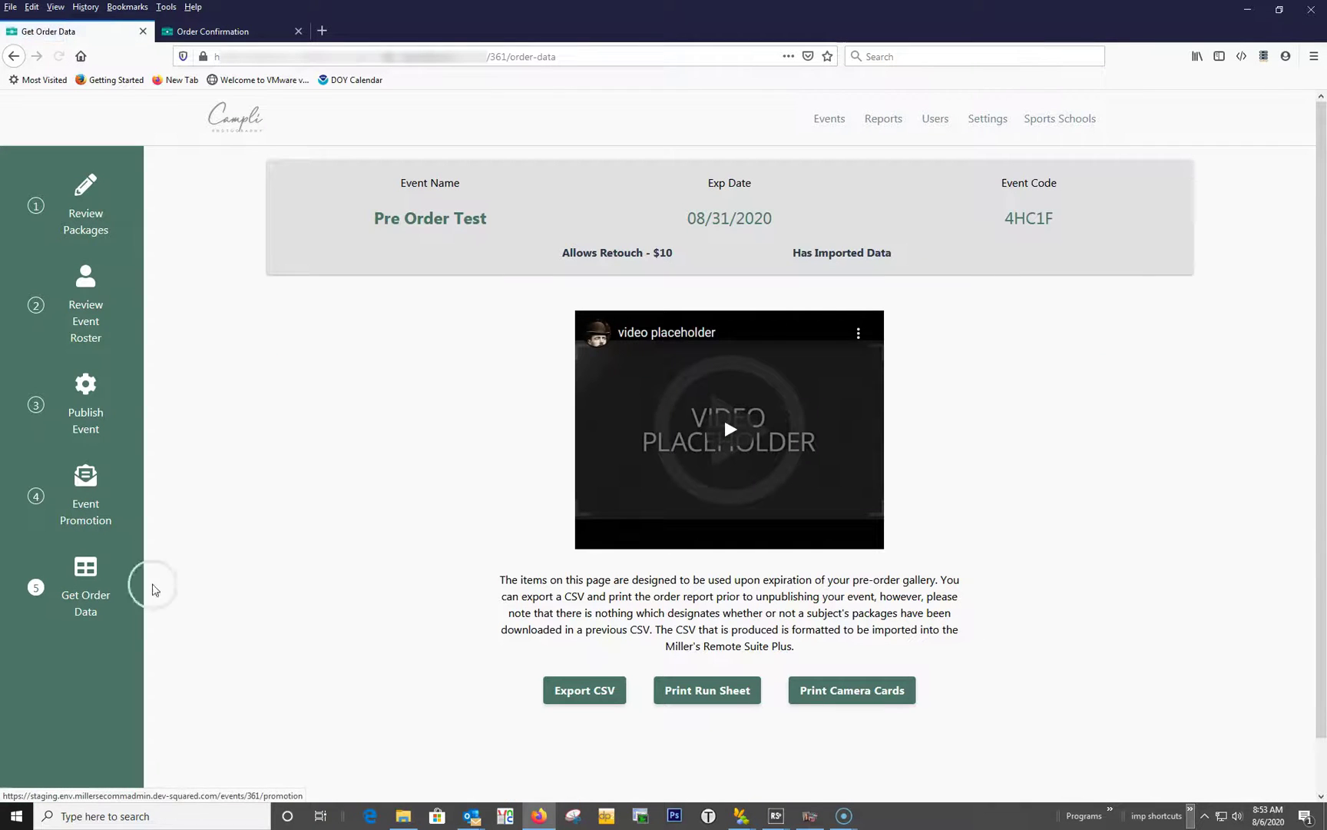
left_click(585, 690)
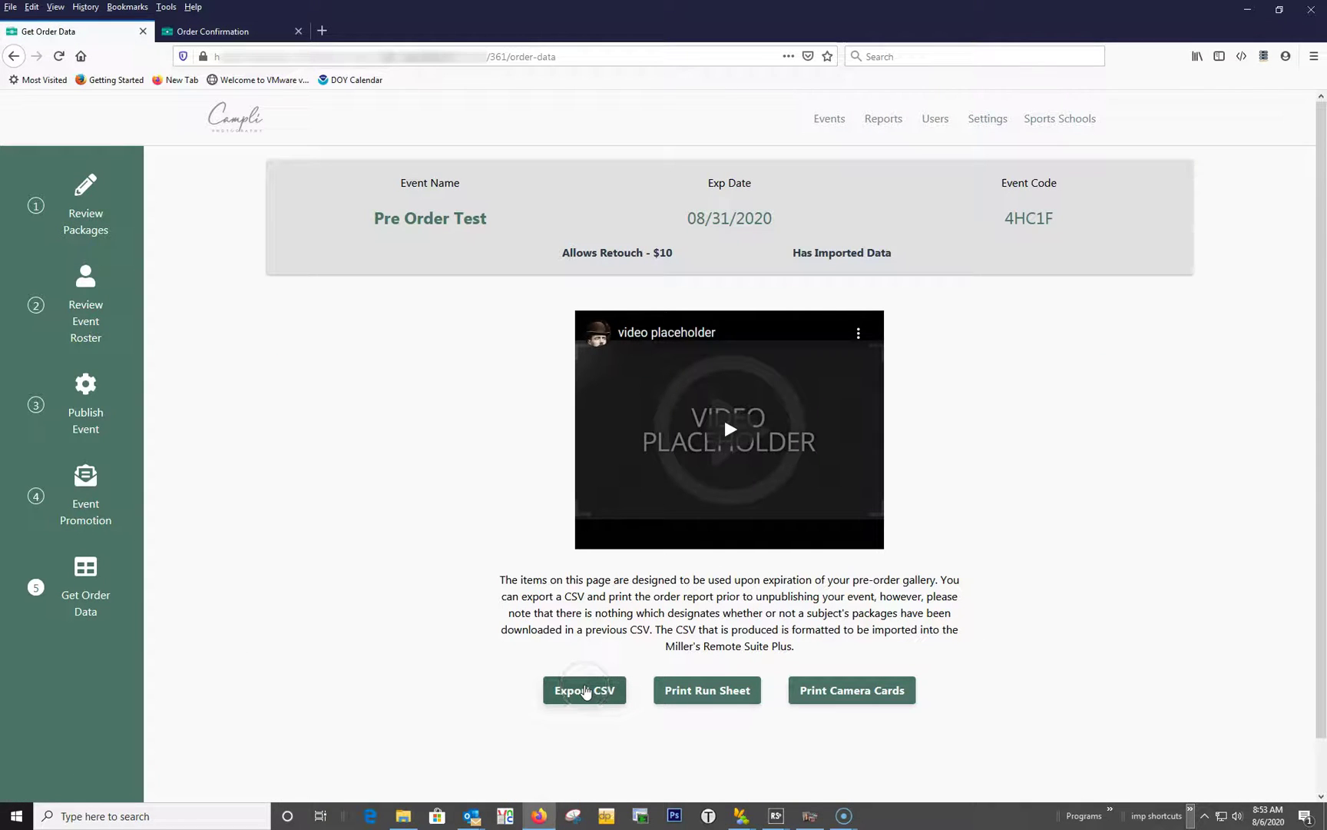
left_click(720, 692)
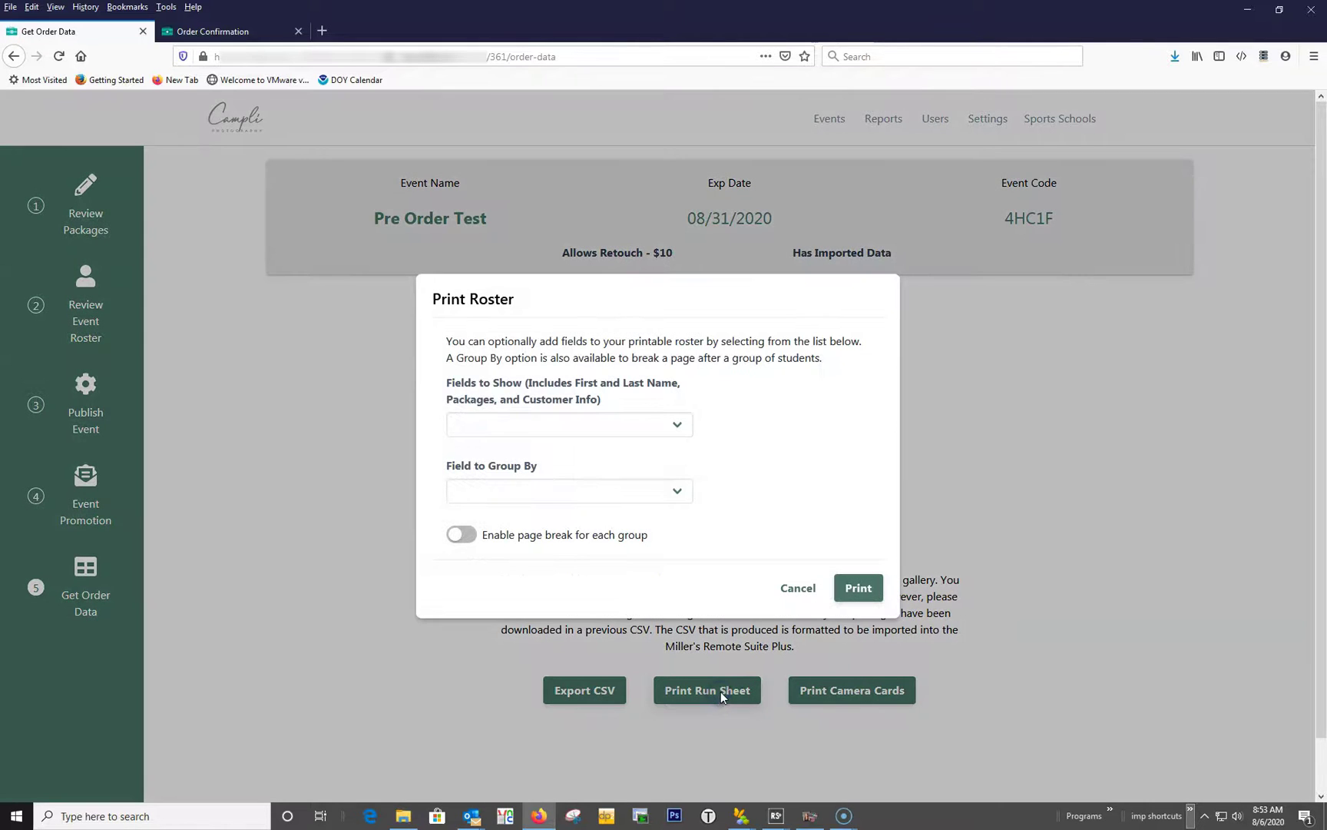
left_click(851, 590)
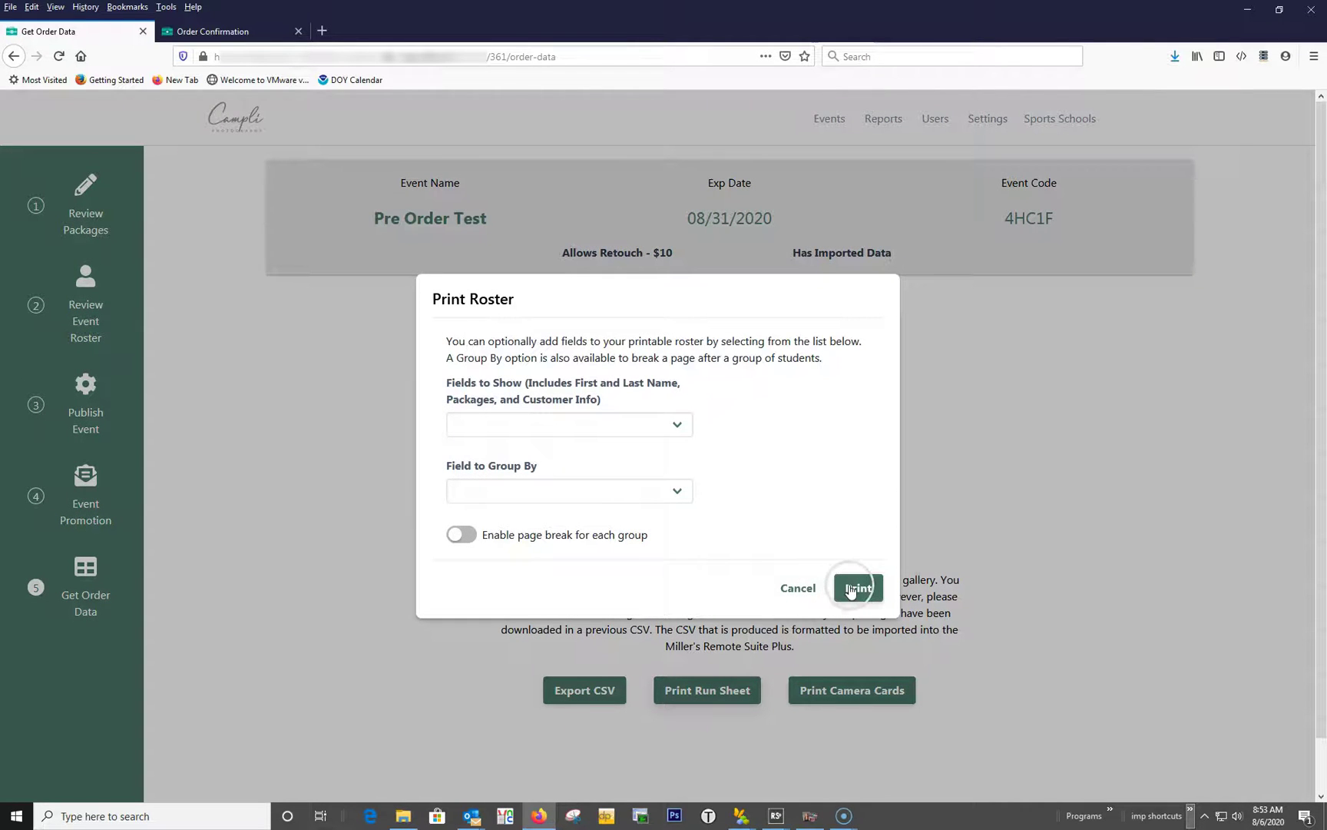
Build a run sheet with Teacher and Grade fields, grouped by Grade, with a page break per group.
left_click(622, 423)
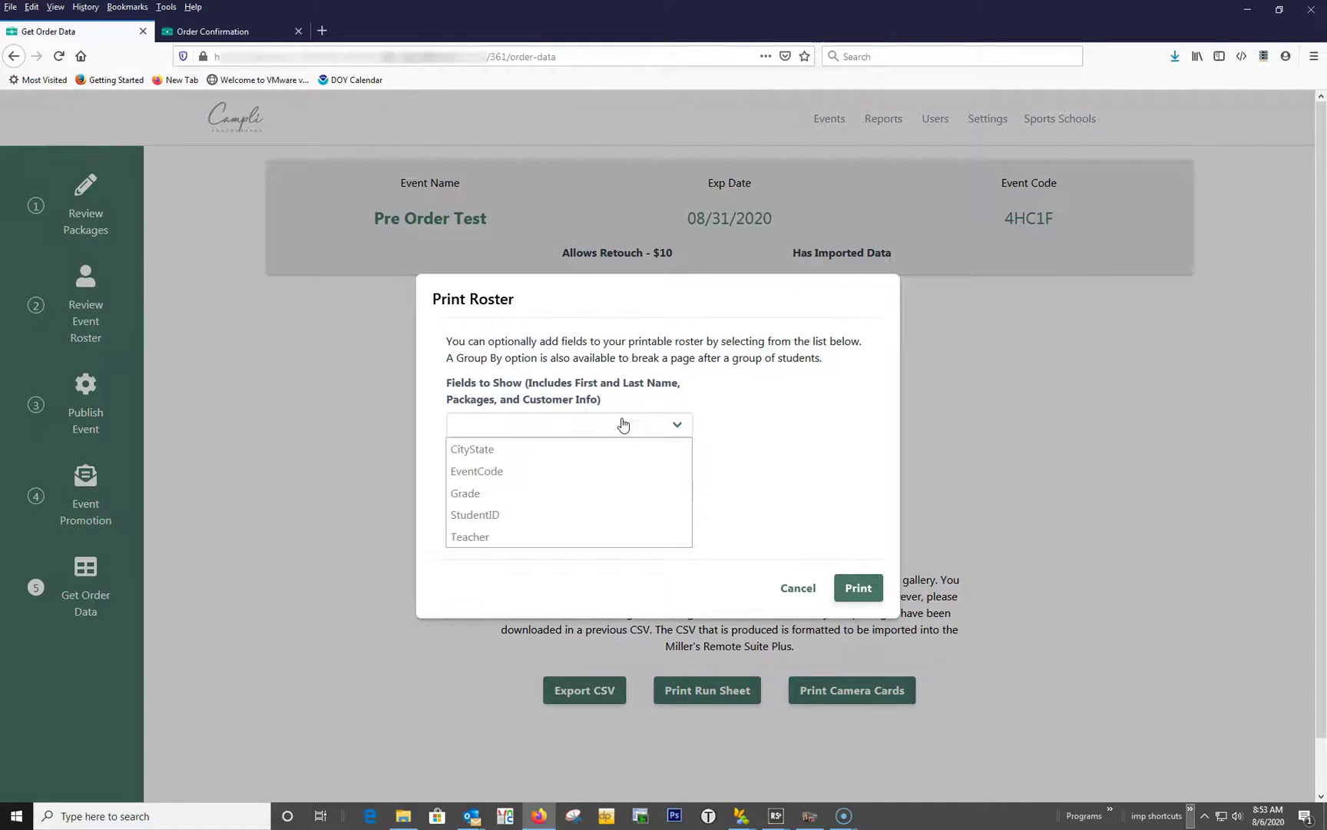
scroll(622, 424, "down", 1)
left_click(622, 421)
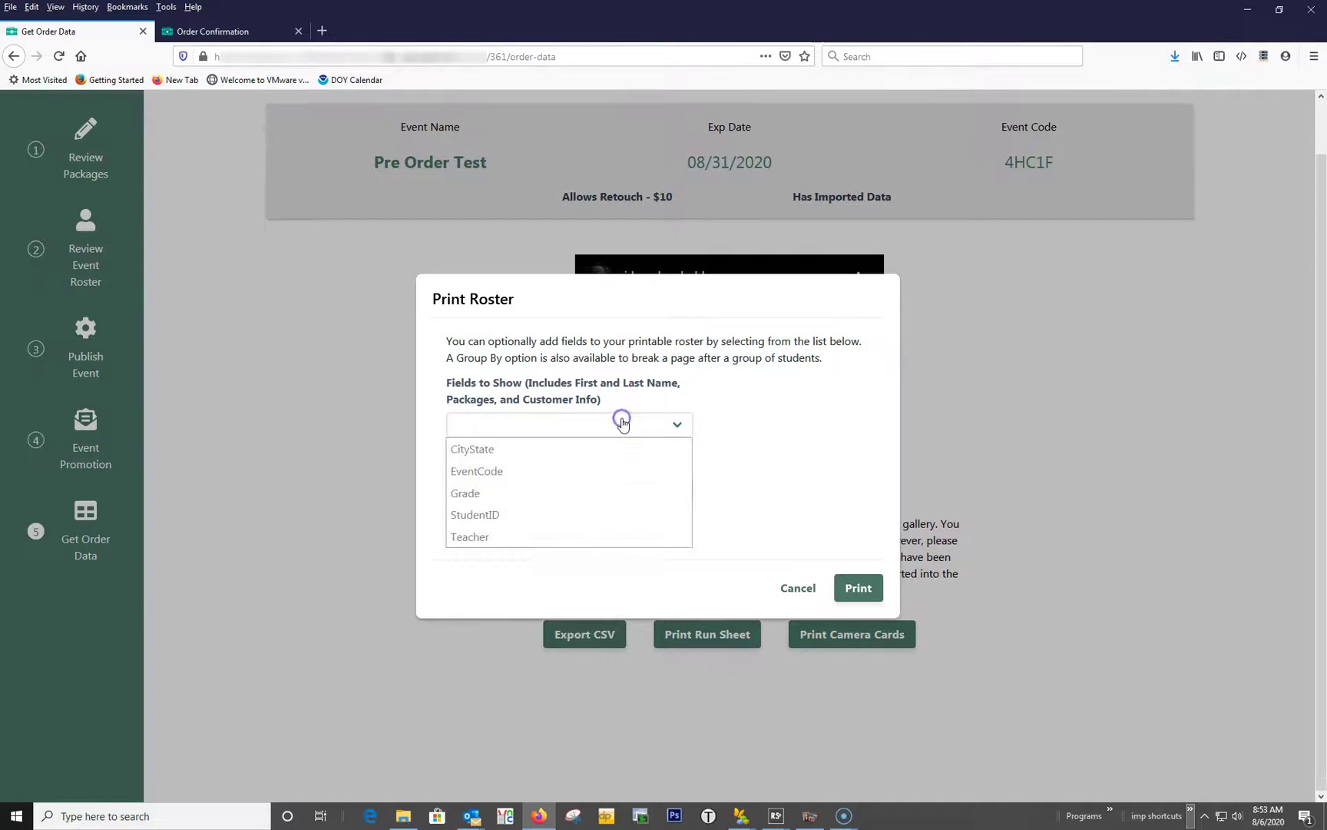
left_click(557, 538)
left_click(590, 413)
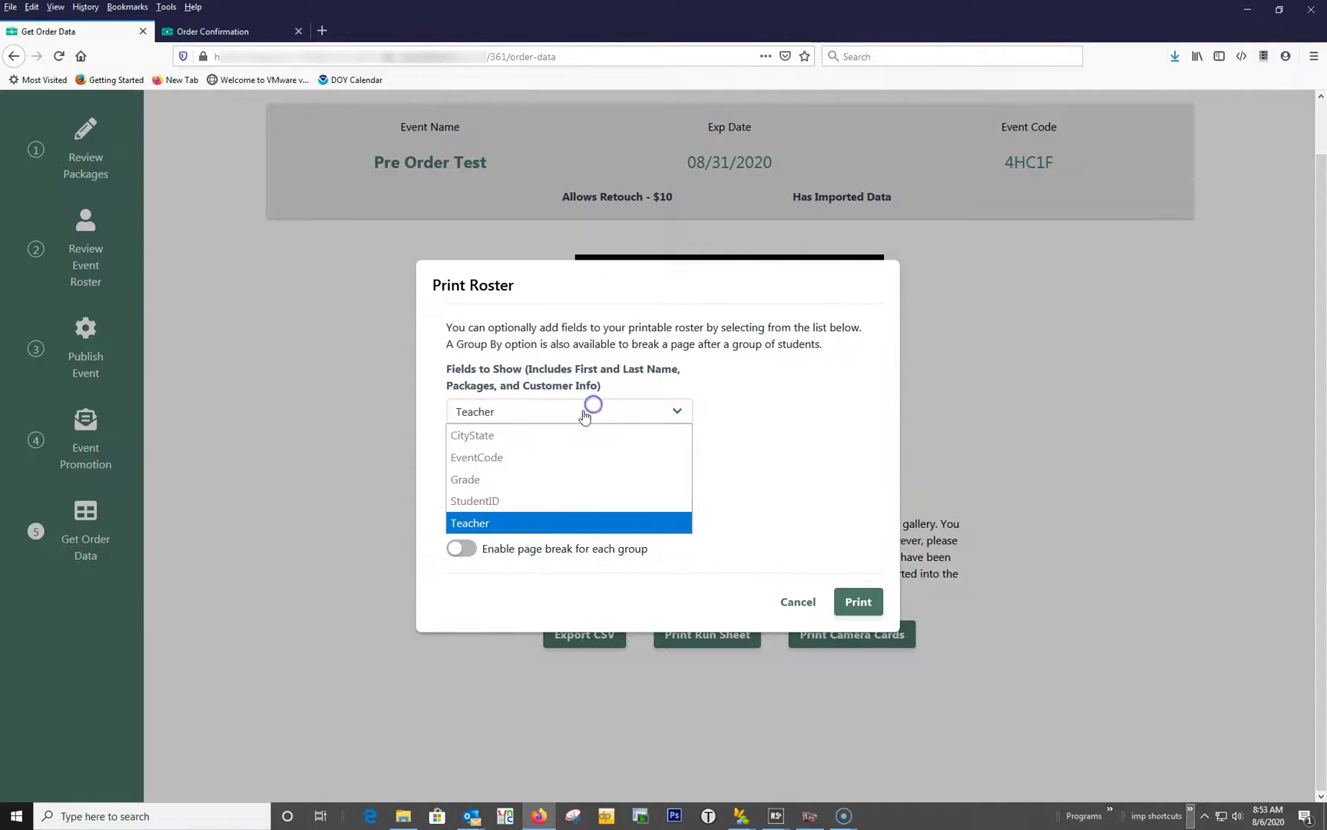
left_click(556, 486)
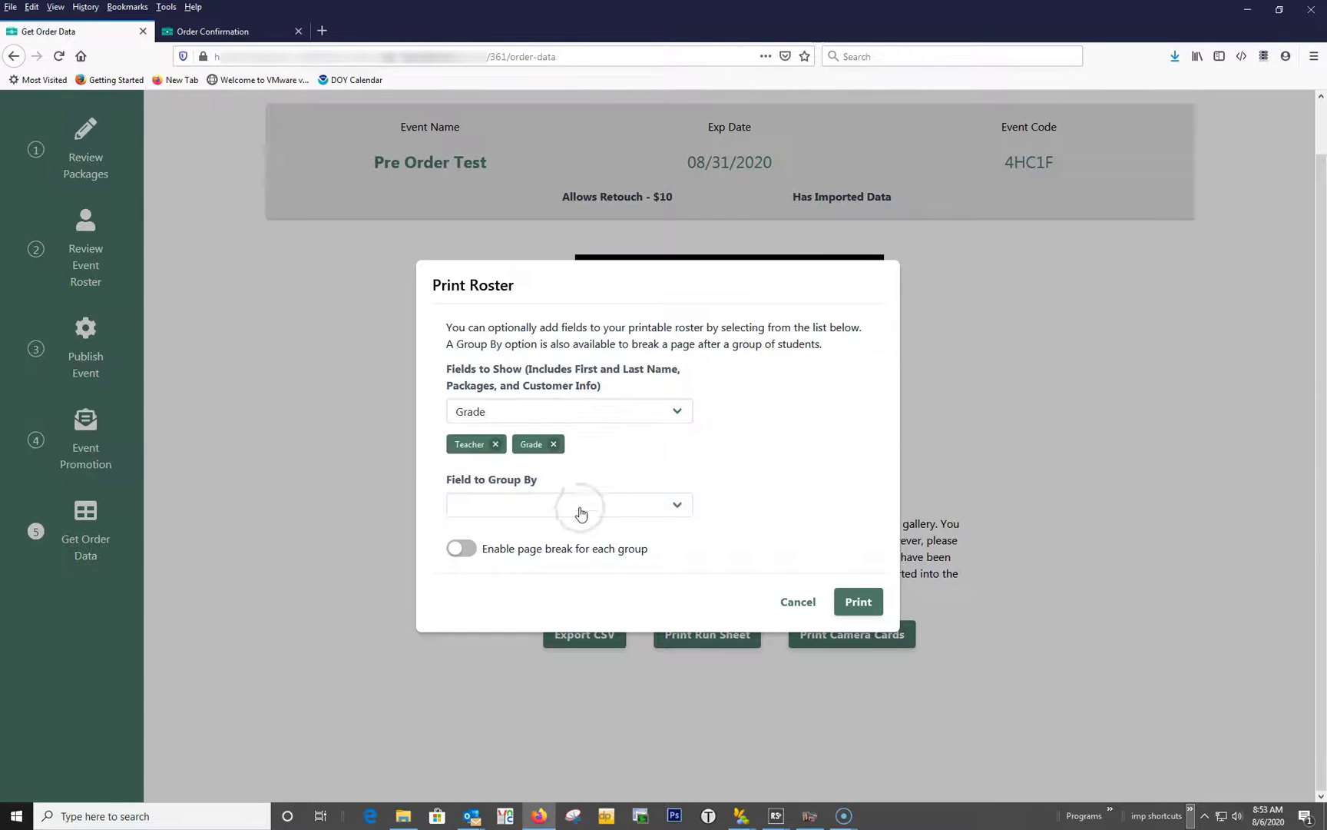
left_click(580, 508)
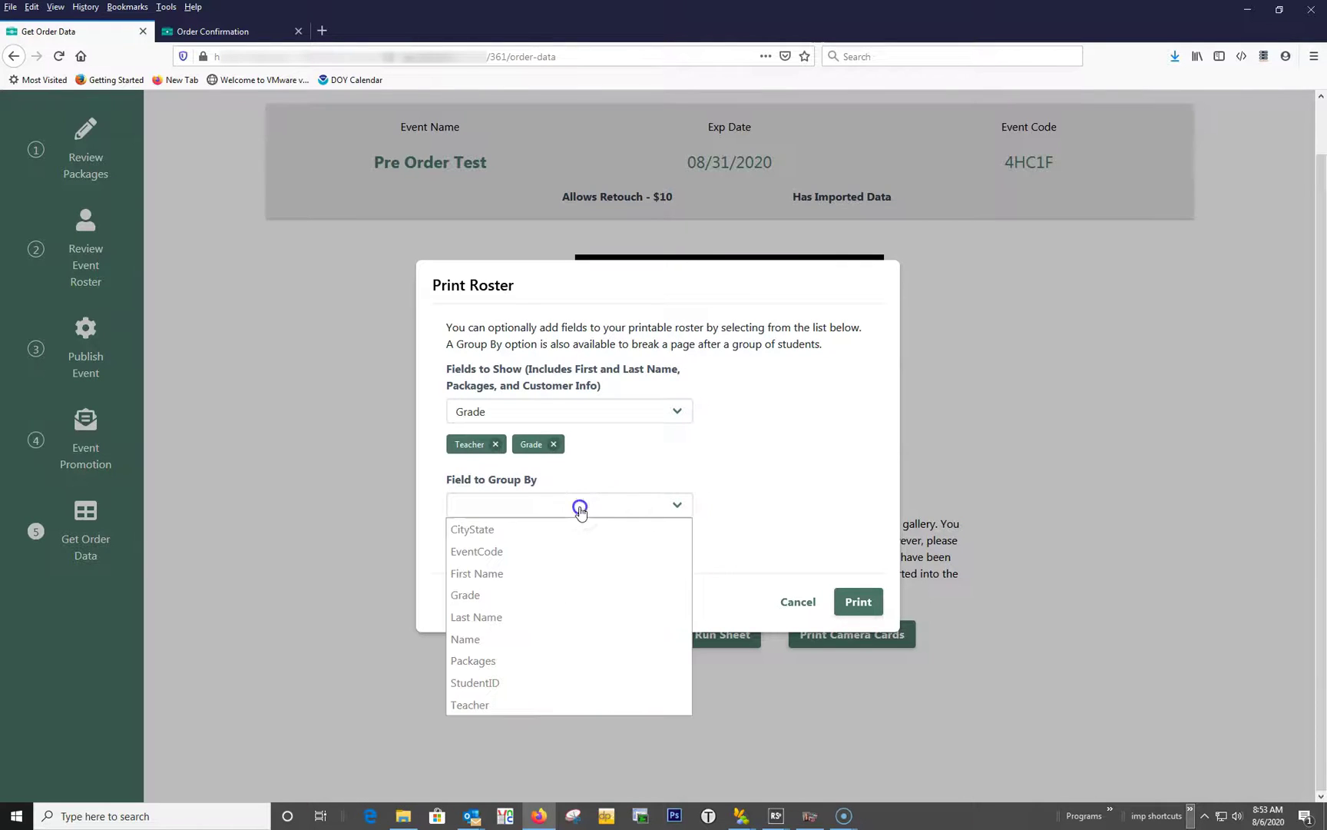
left_click(567, 604)
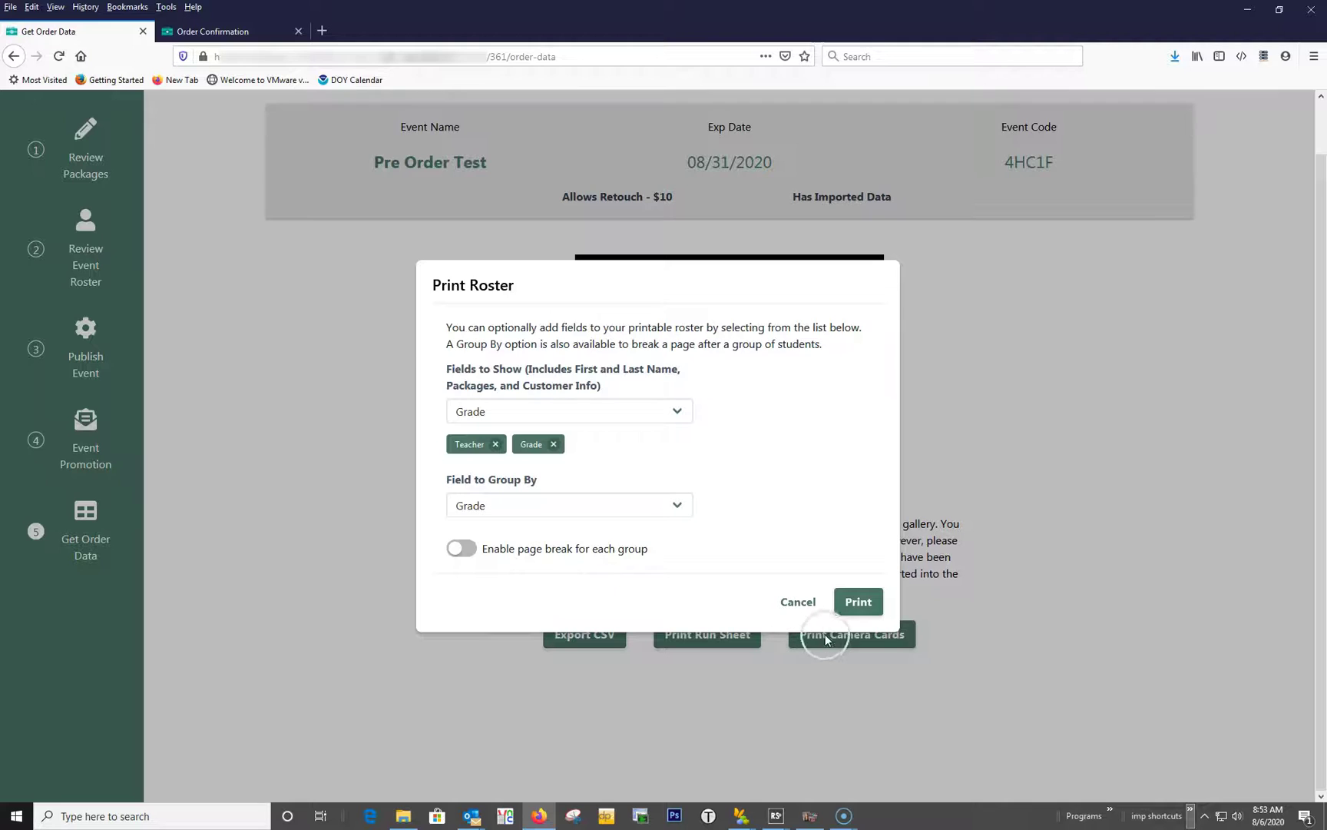
left_click(463, 550)
left_click(858, 601)
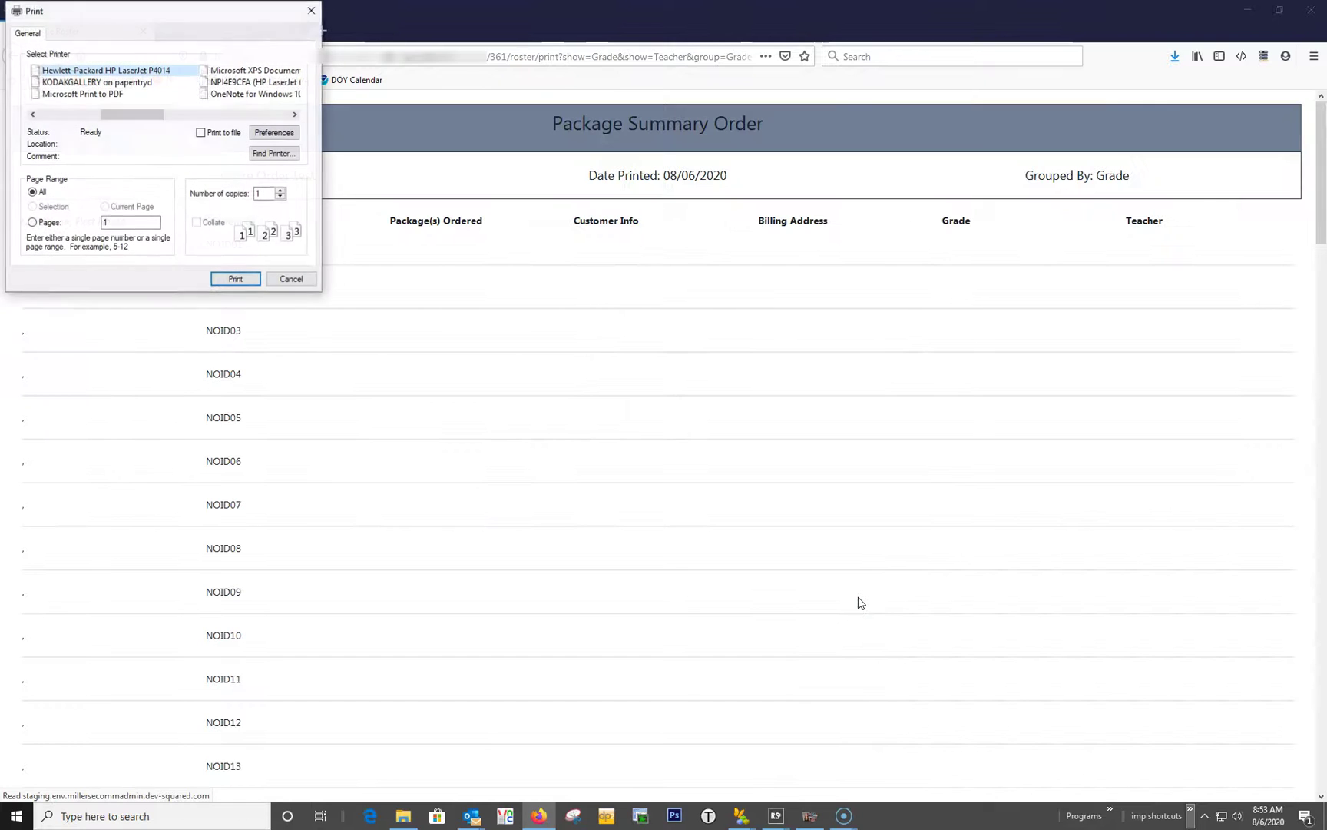
Dismiss the print dialog and scroll through the Printable Roster's Senior grade group.
left_click(304, 282)
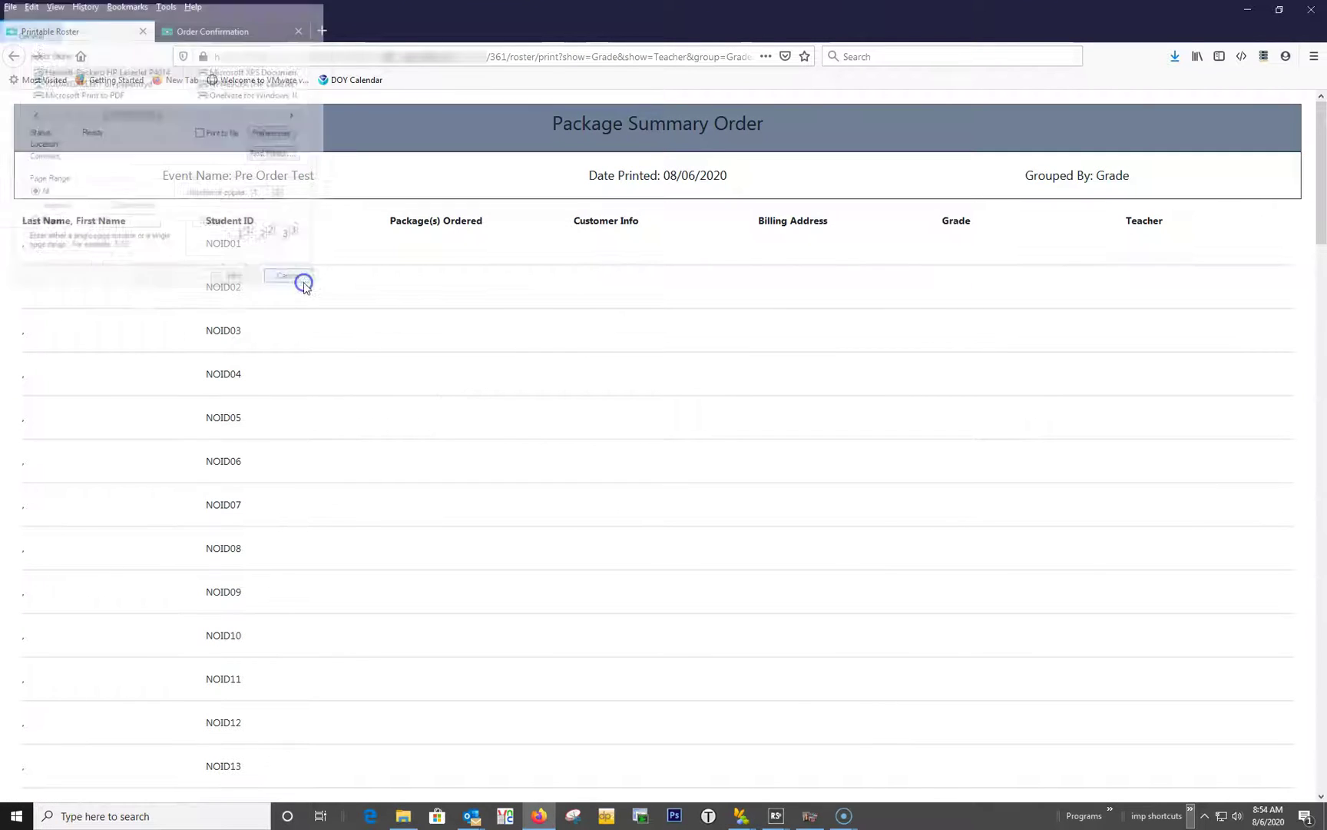
scroll(636, 467, "down", 15)
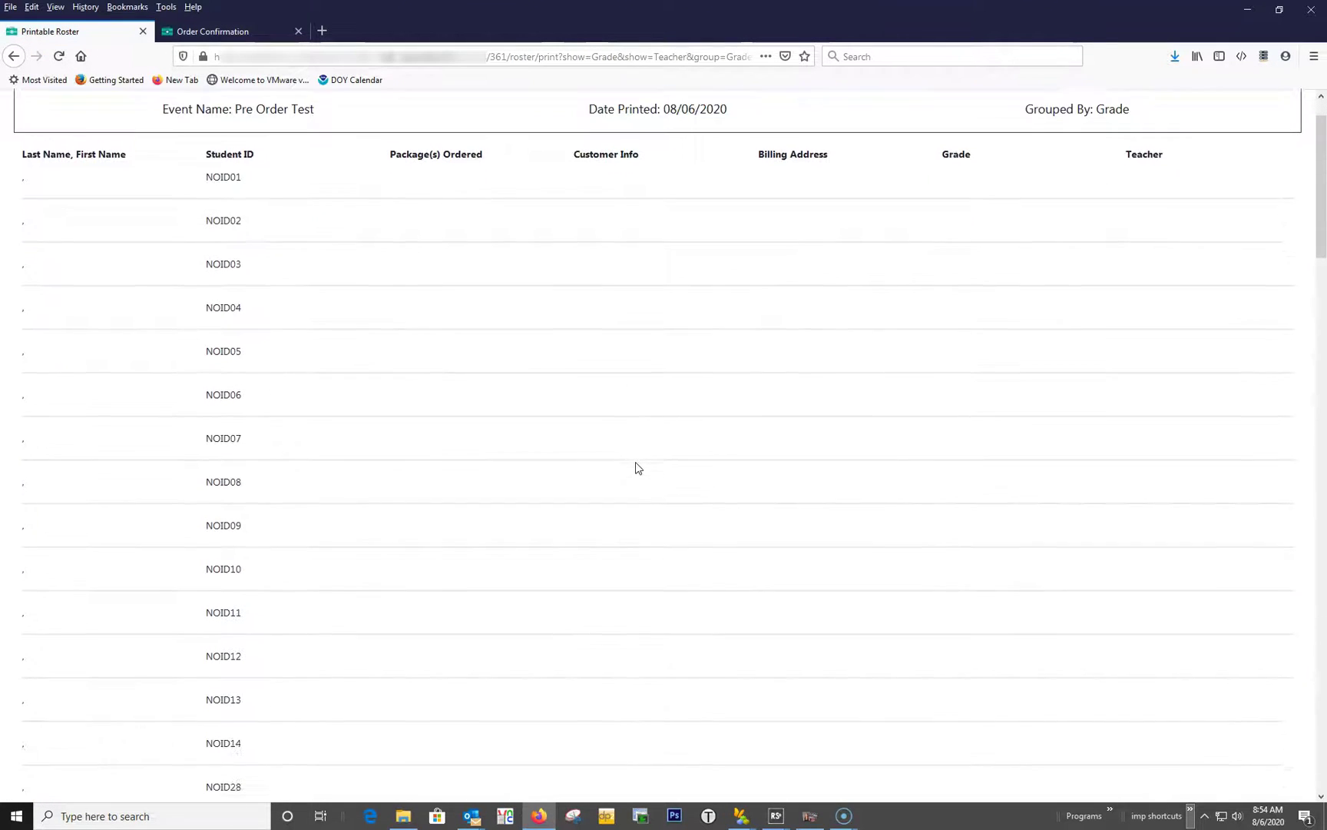
scroll(637, 468, "down", 4)
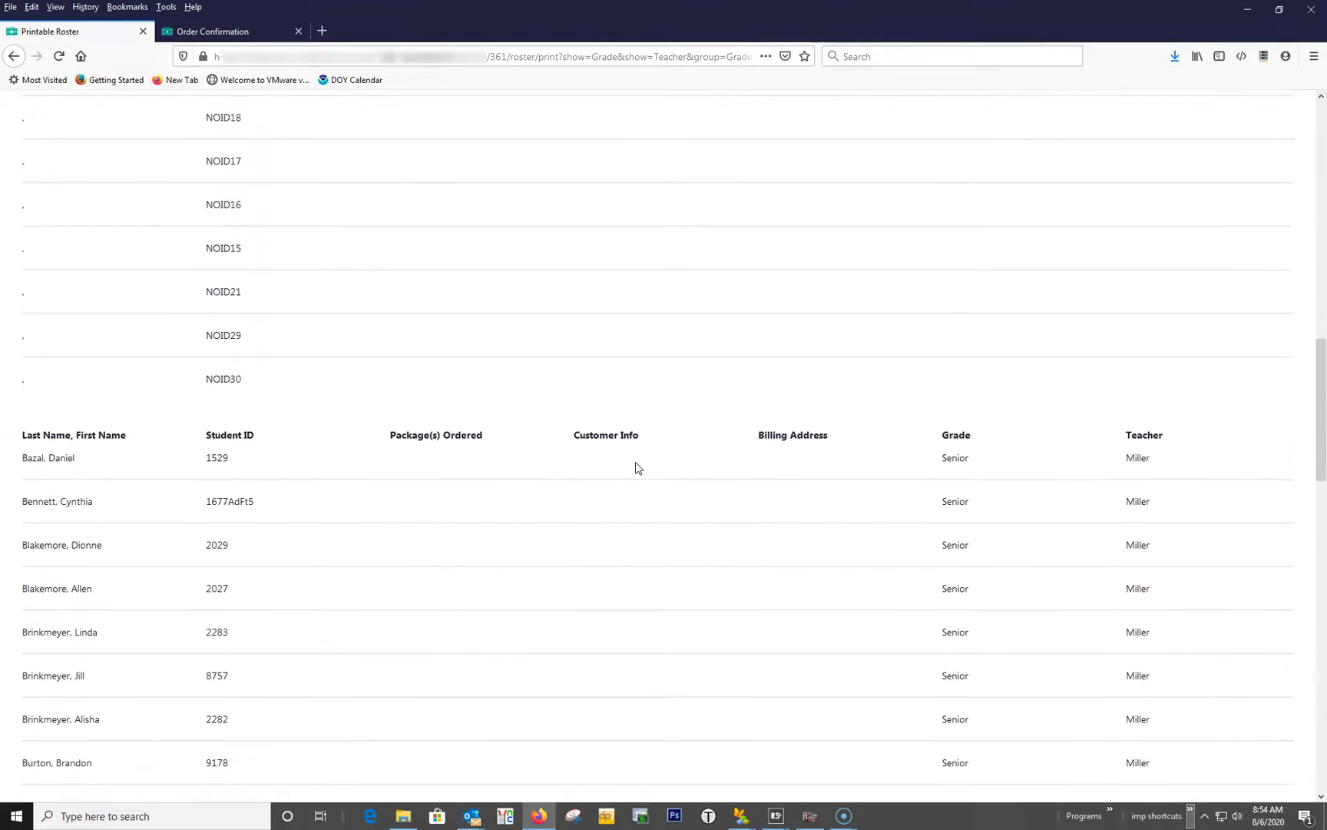
scroll(636, 468, "down", 2)
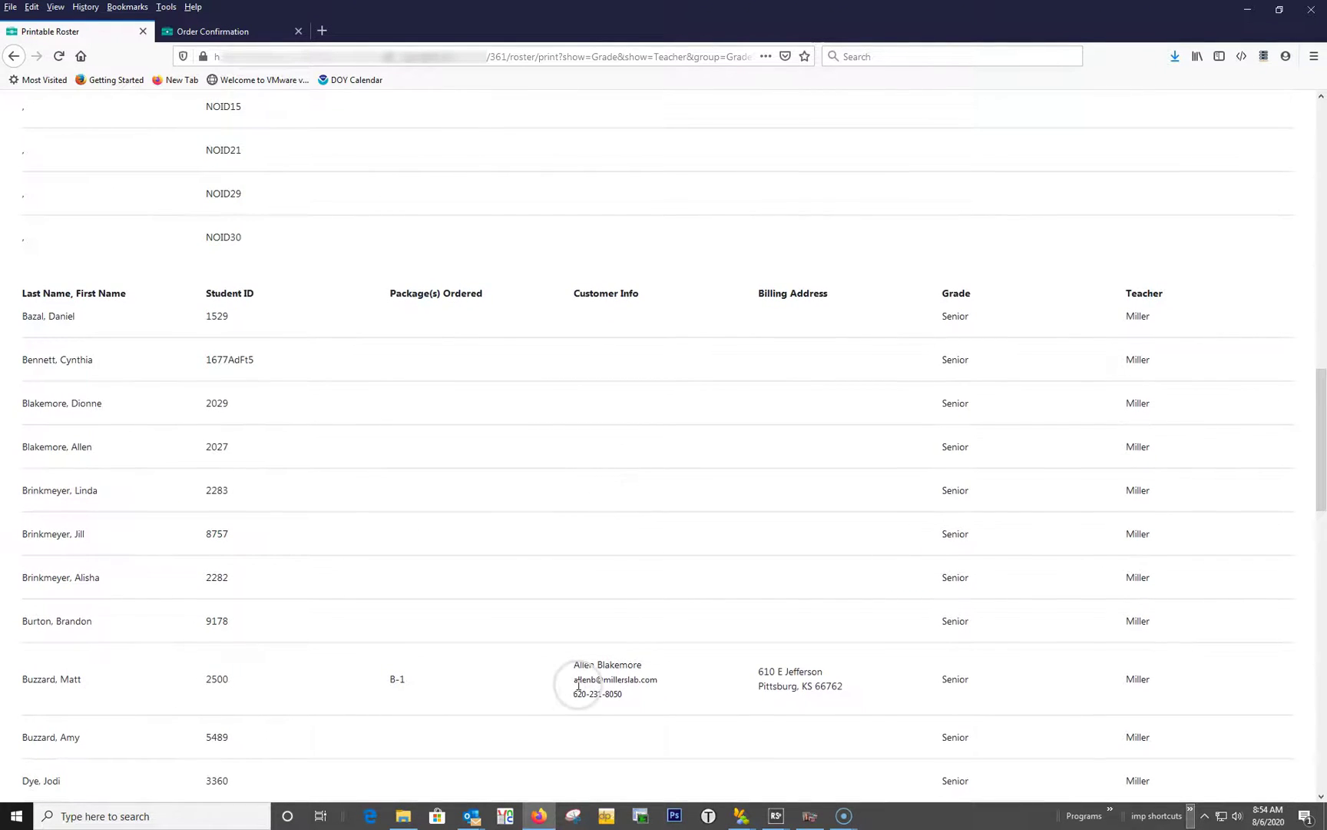
scroll(580, 686, "down", 20)
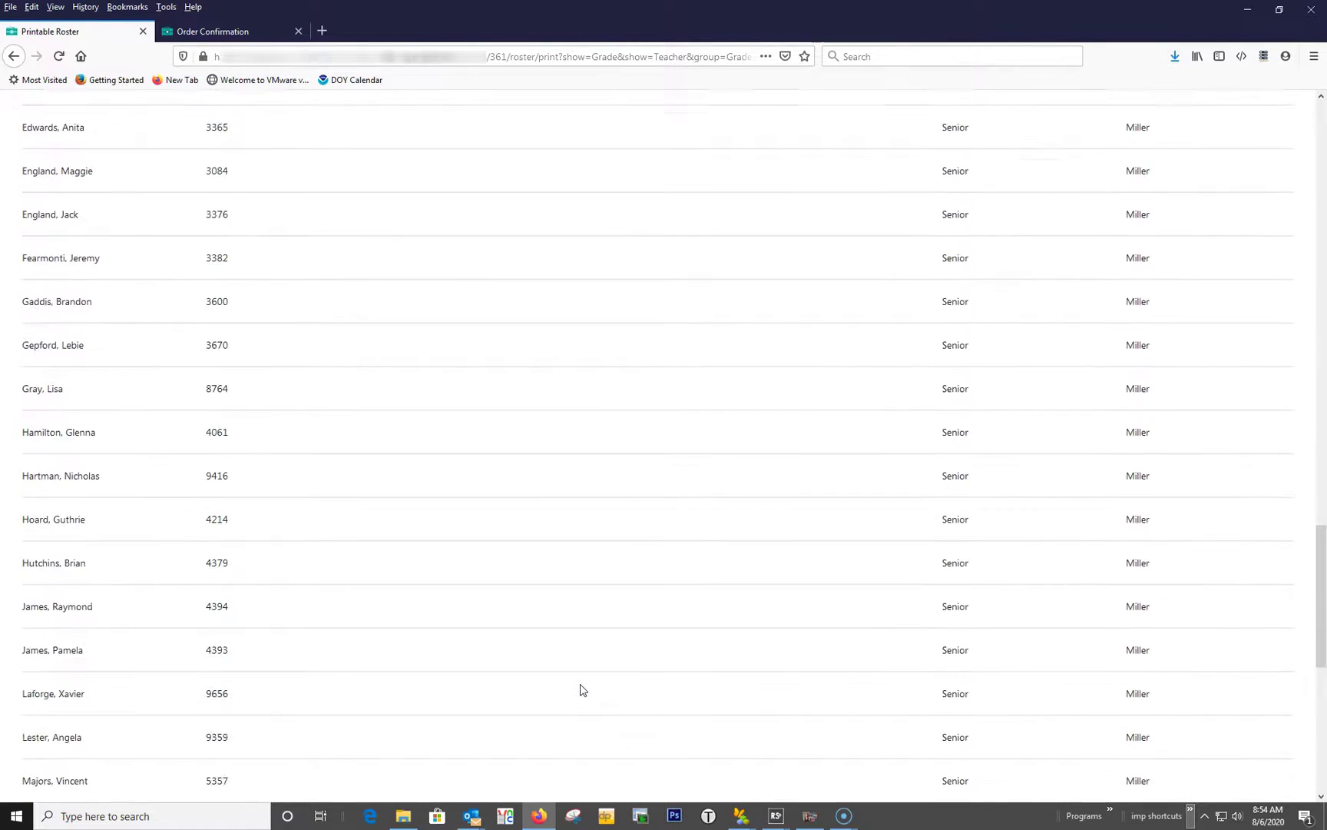
scroll(580, 686, "down", 2)
Preview the printable camera card with barcode 2500, skip printing, and return to Get Order Data.
left_click(14, 56)
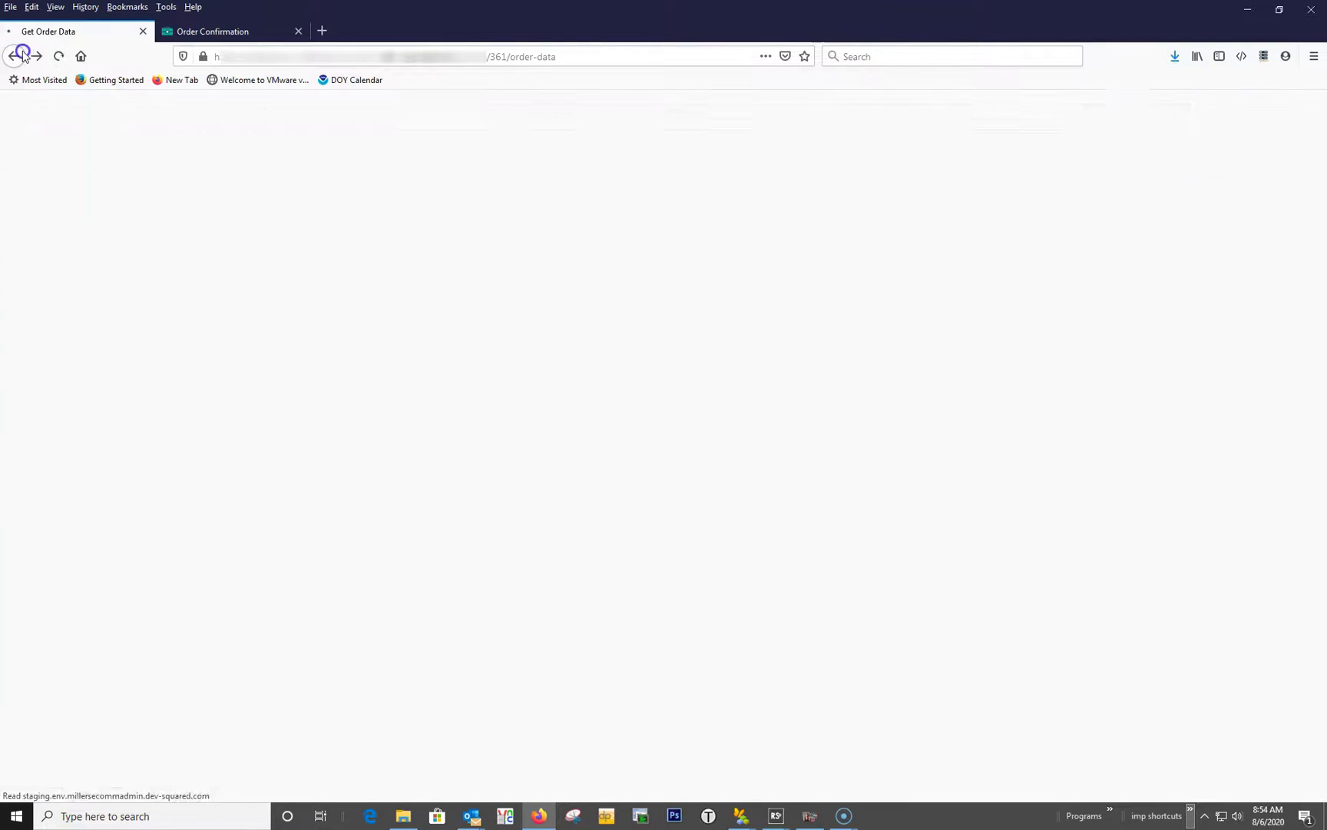
left_click(828, 644)
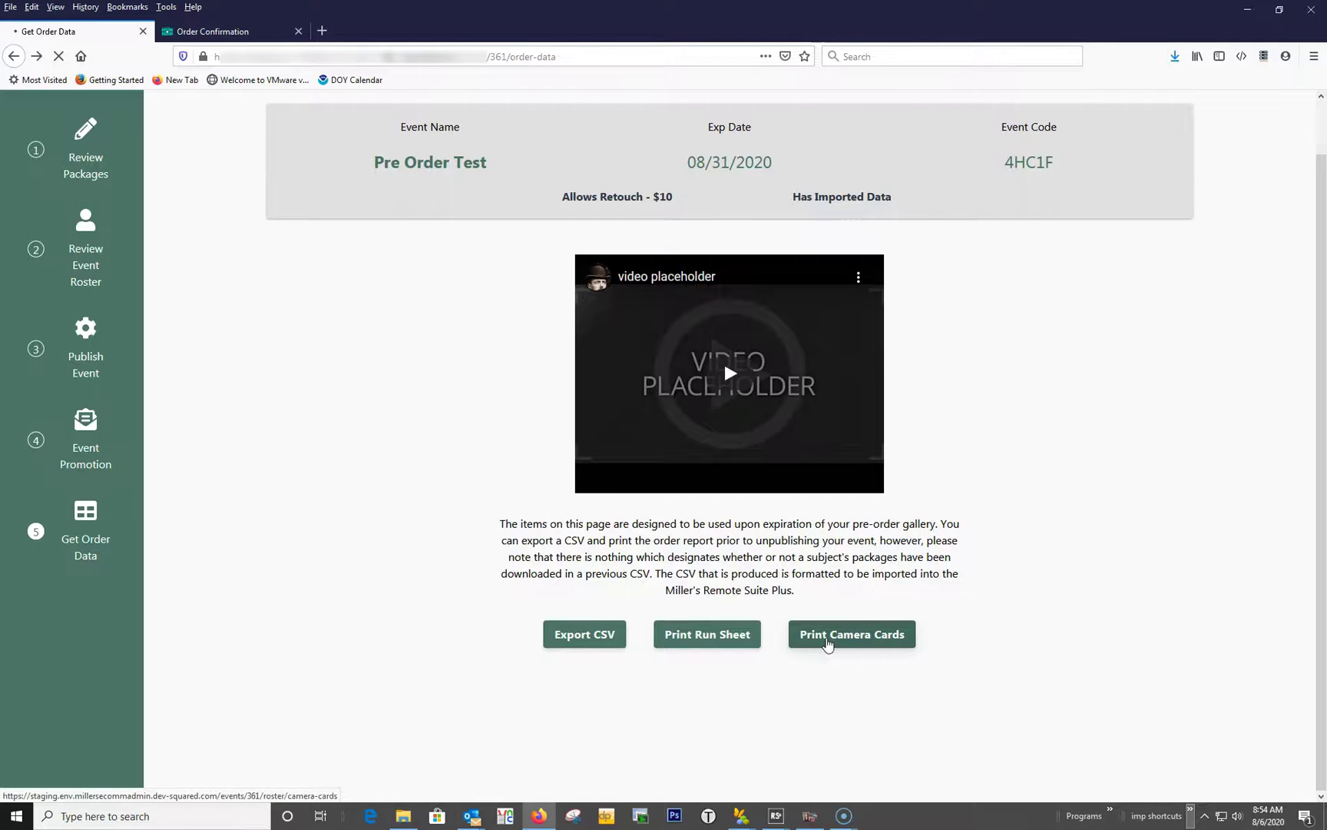
left_click(291, 280)
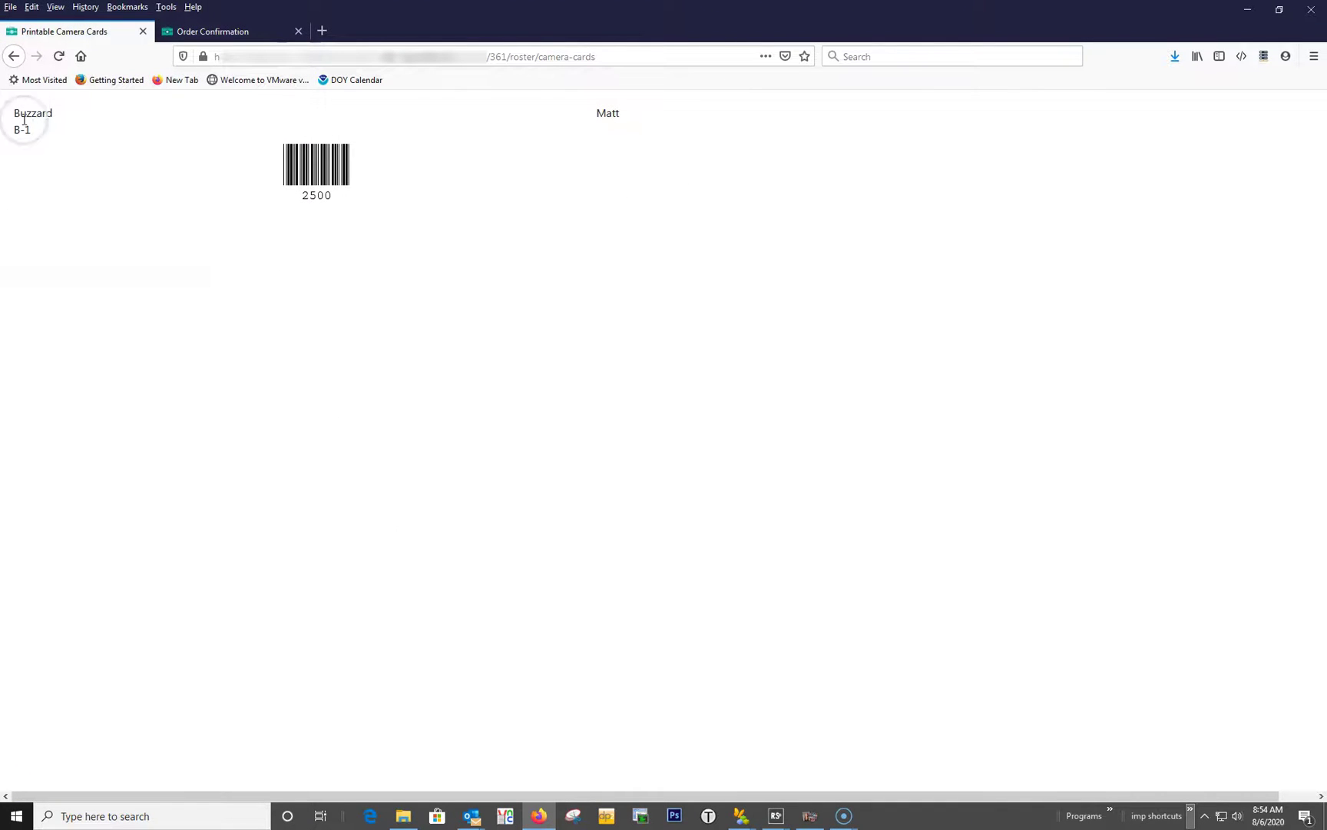
left_click(13, 56)
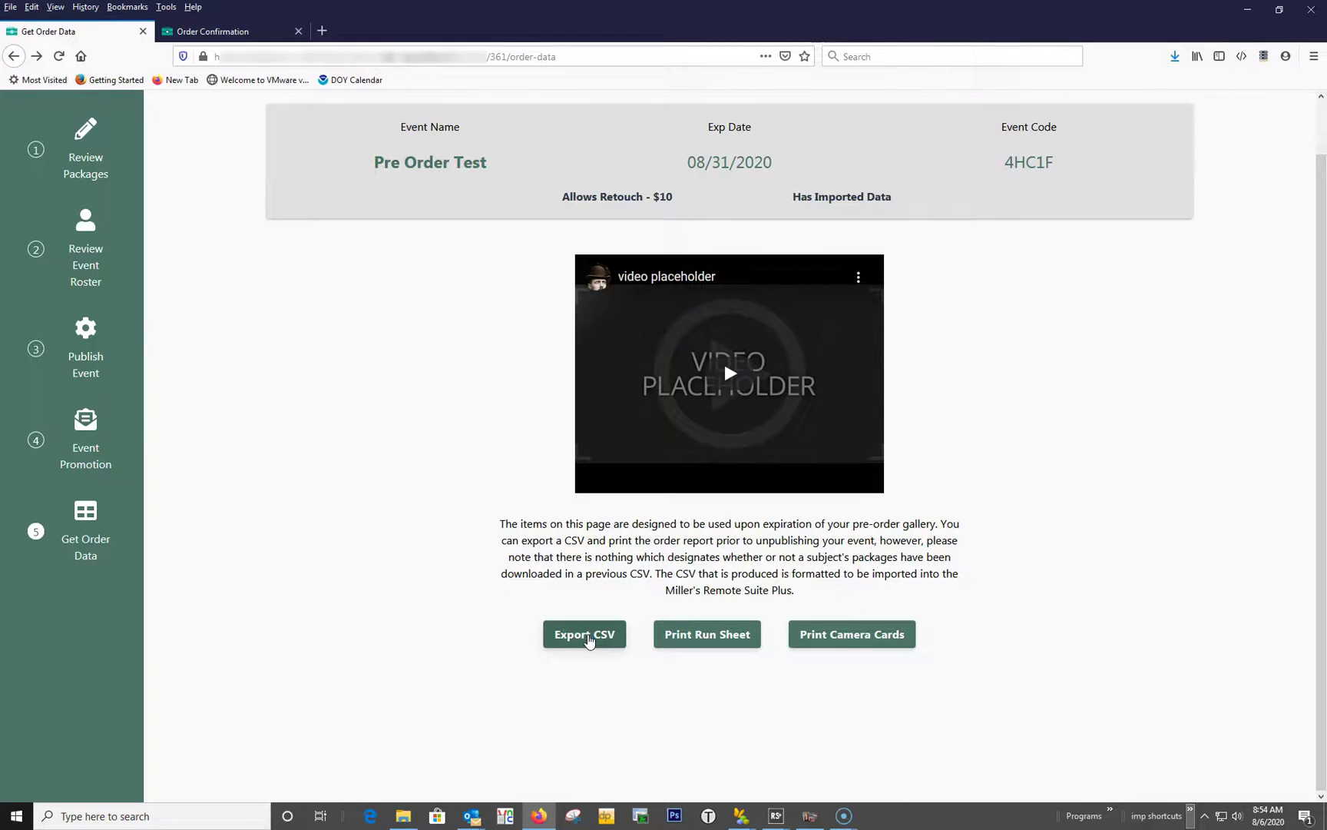
Save the roster-pre-order-test-2020-08-31.csv export and open its download folder.
left_click(587, 636)
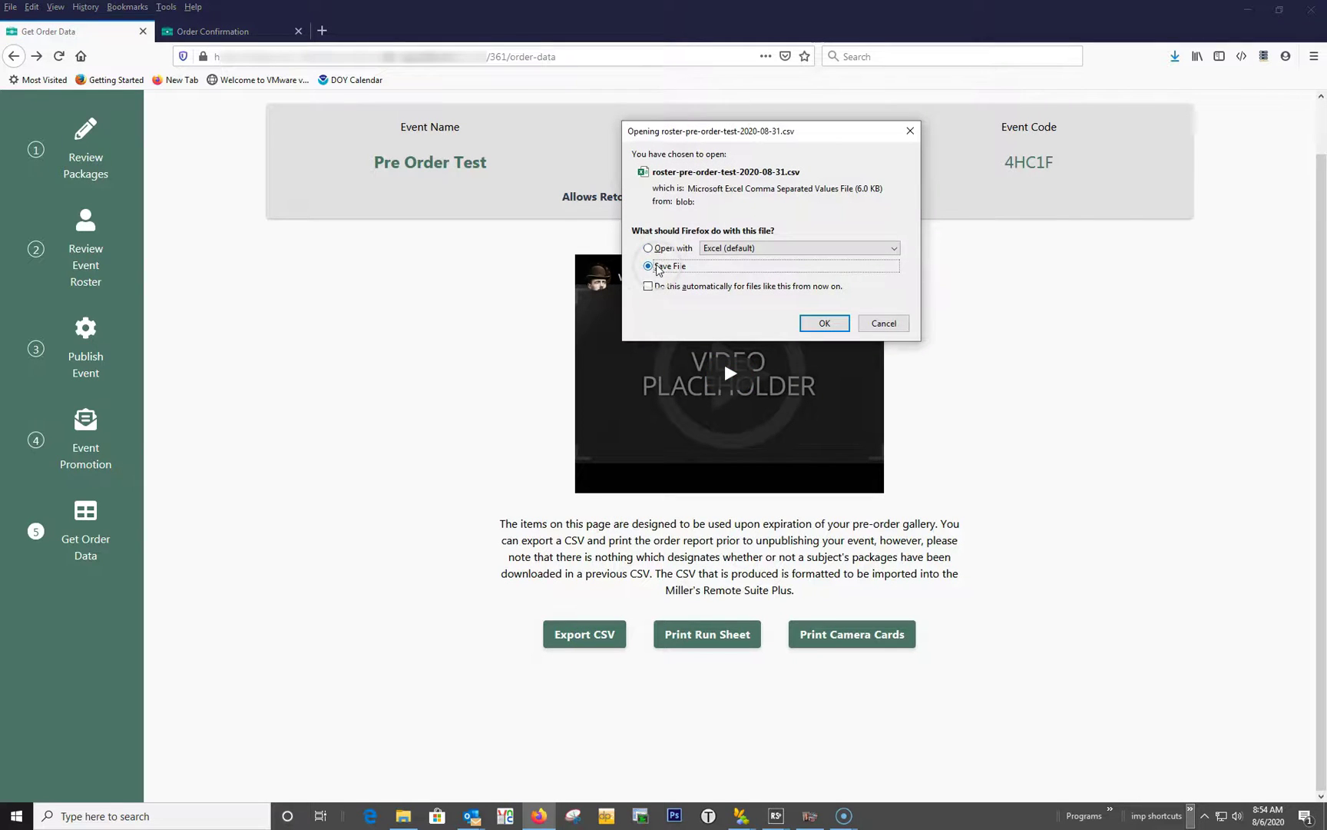
left_click(829, 323)
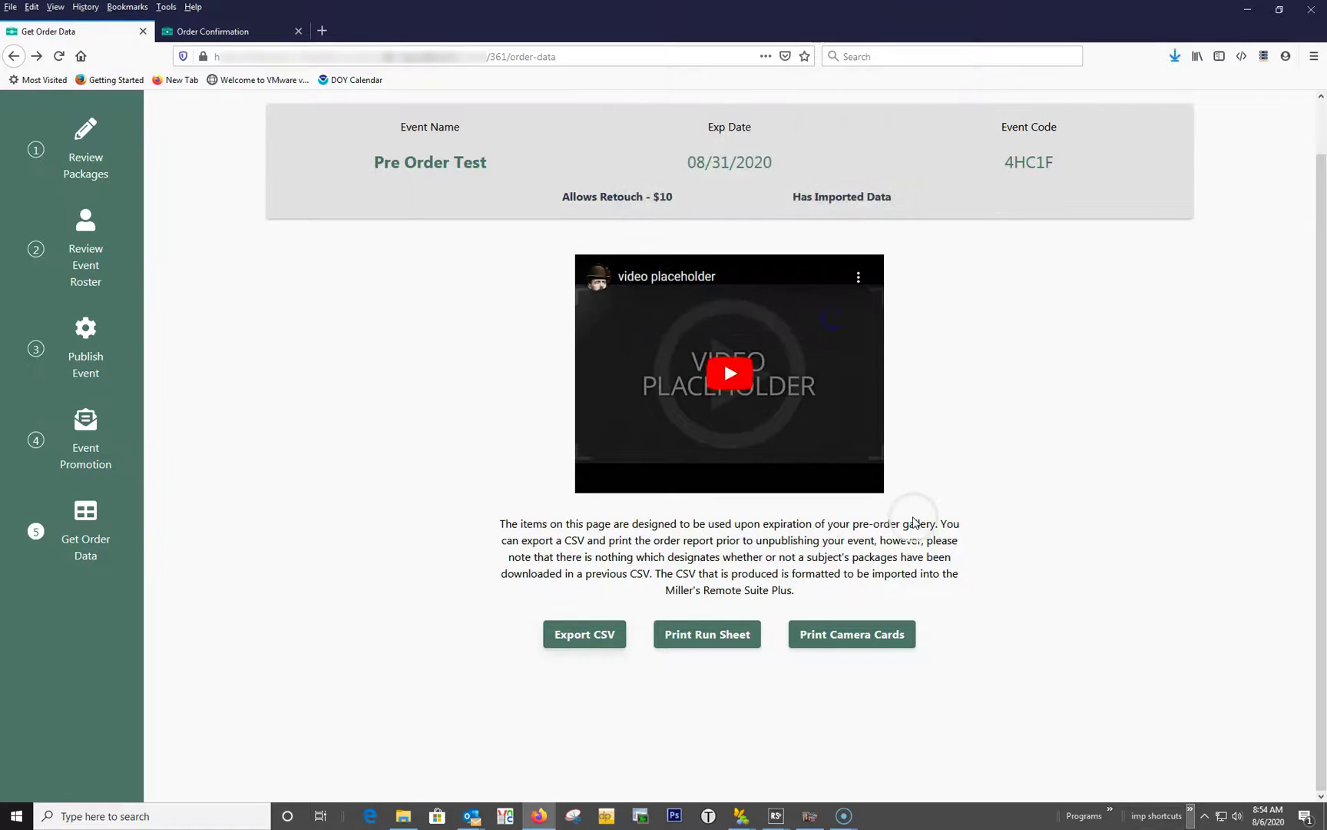
left_click(1174, 55)
left_click(1172, 86)
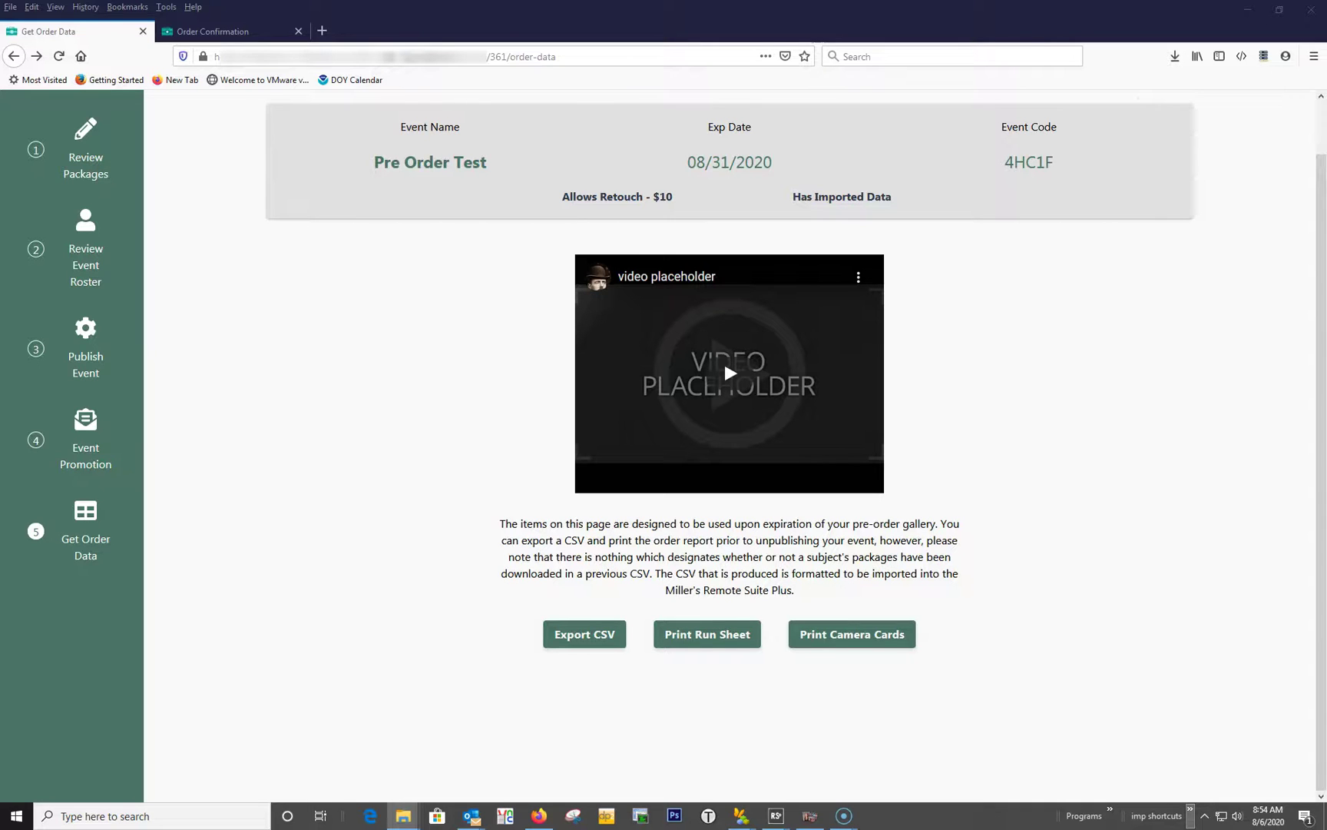
left_click(1248, 9)
left_click(655, 311)
Paste the roster CSV into the Demo Order folder and widen the Name column.
double_click(655, 311)
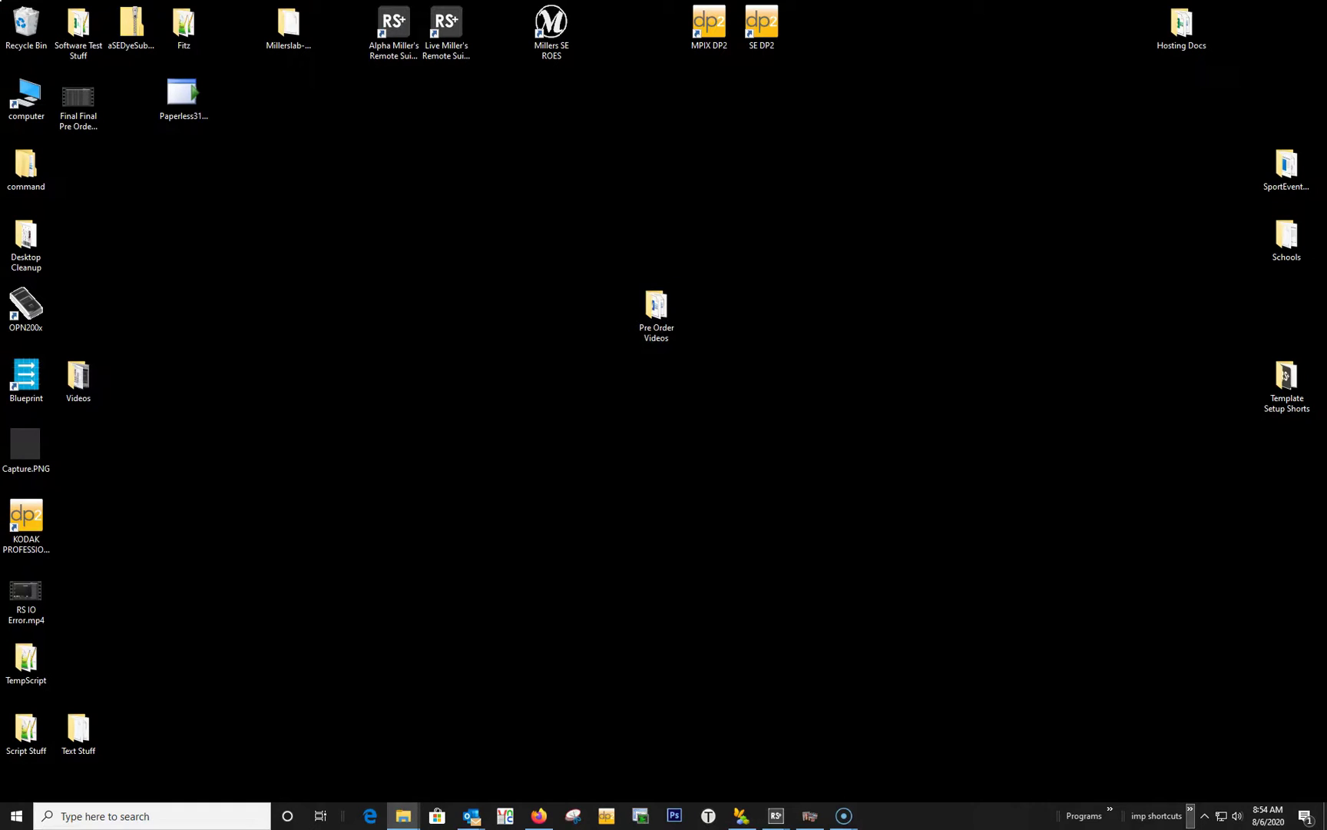
right_click(910, 461)
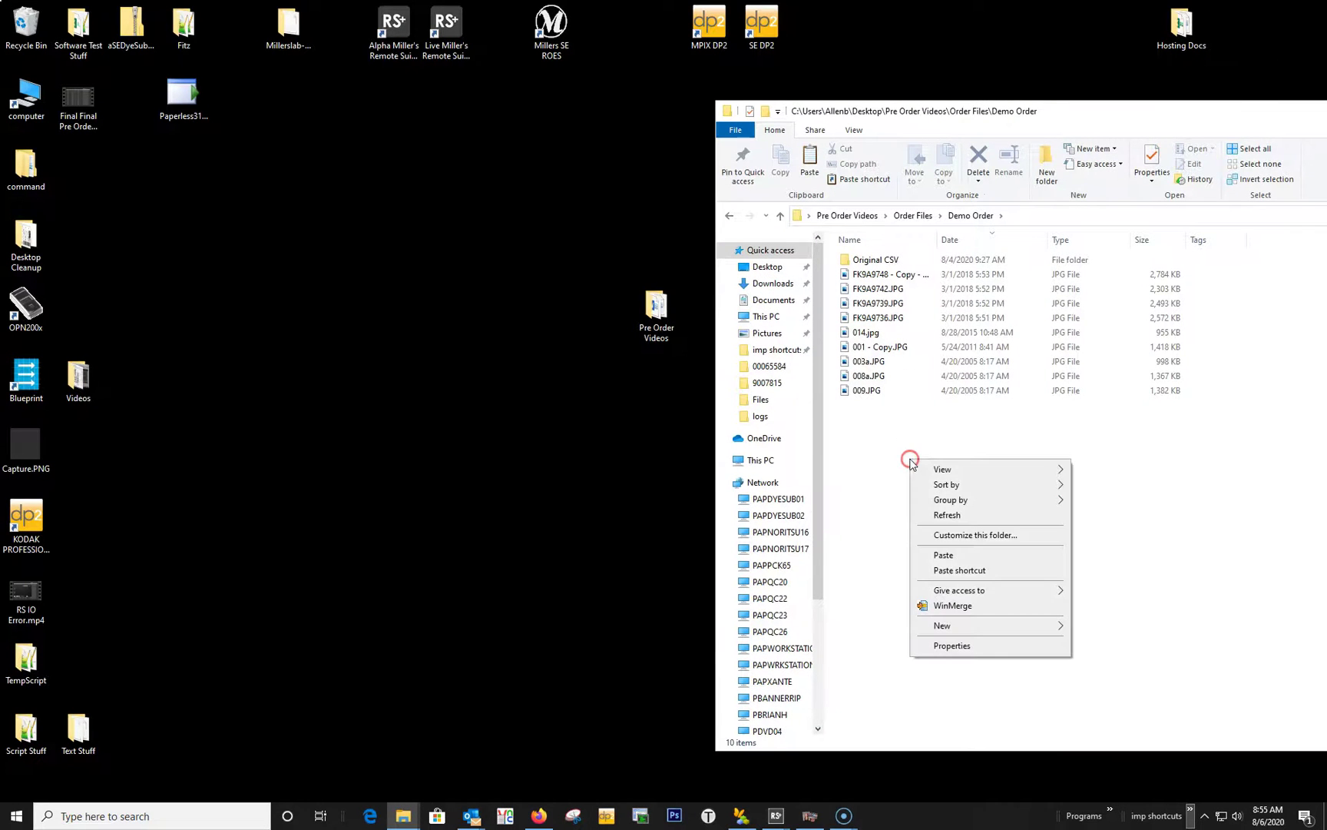
left_click(940, 554)
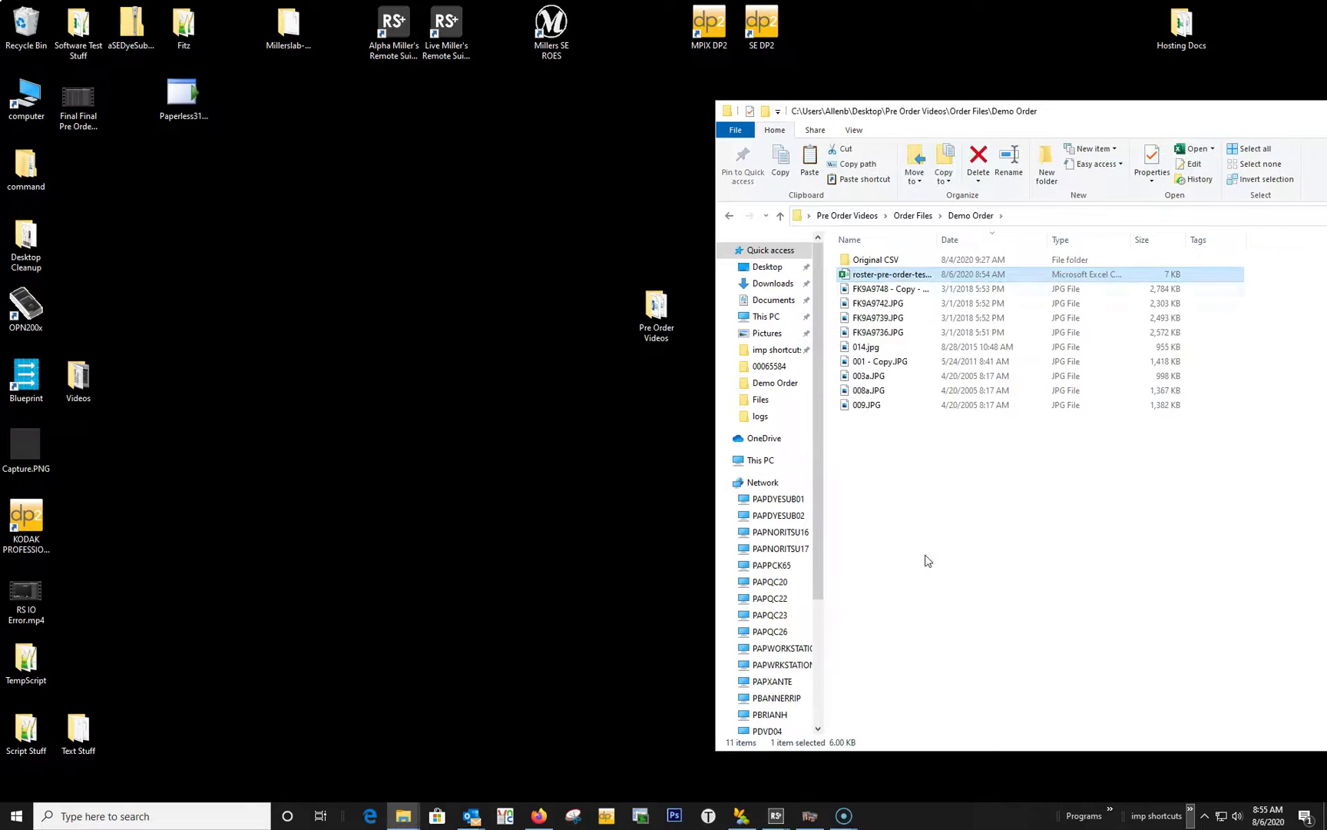
left_click_drag(937, 240, 1015, 242)
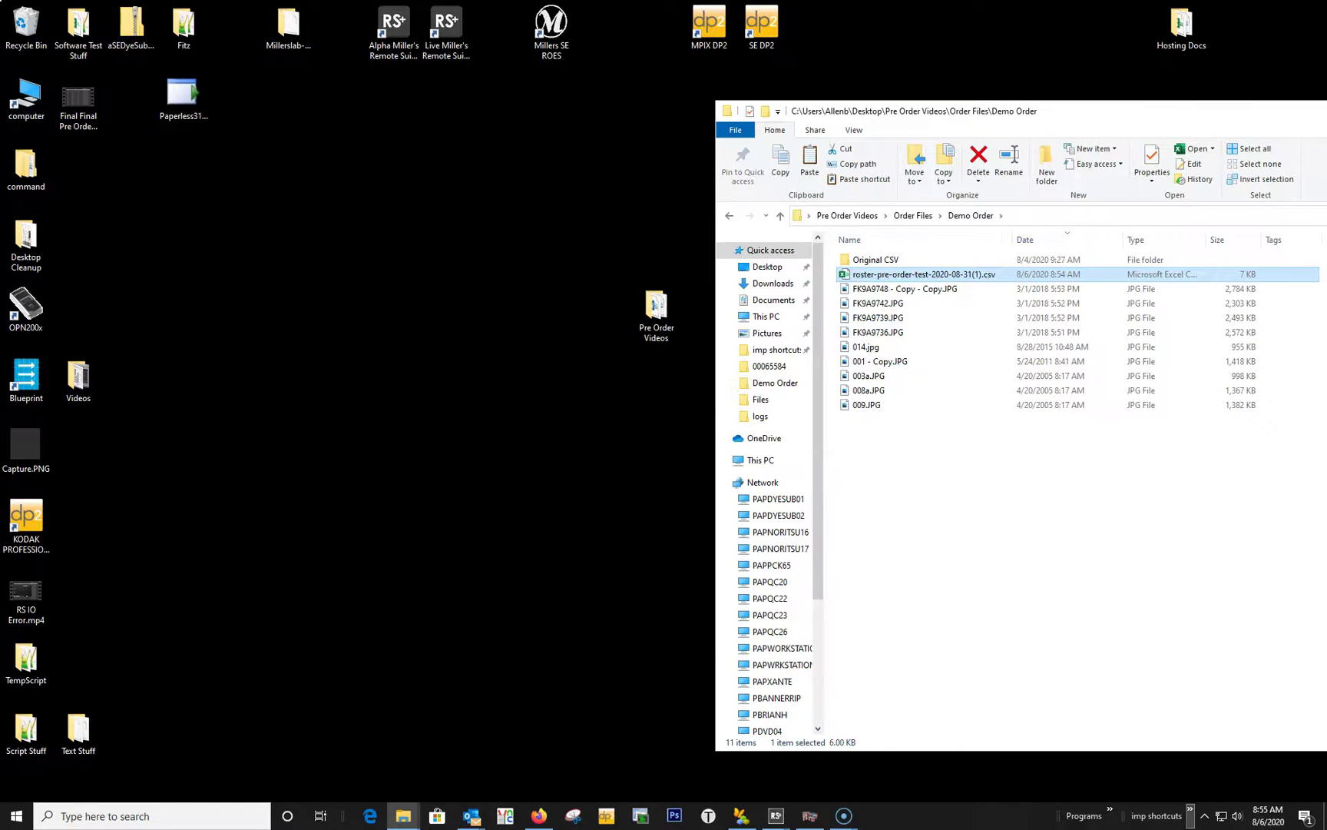
left_click(403, 815)
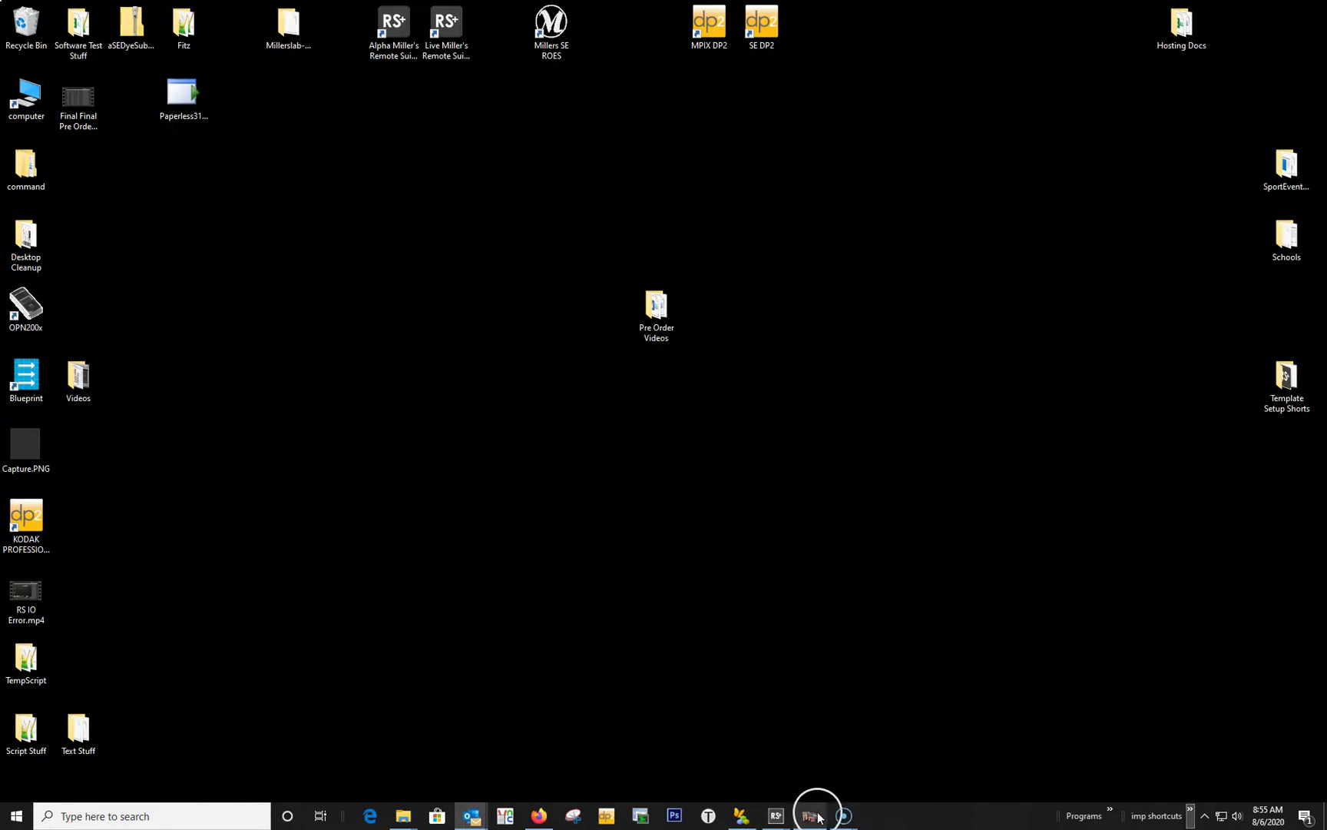
left_click(813, 816)
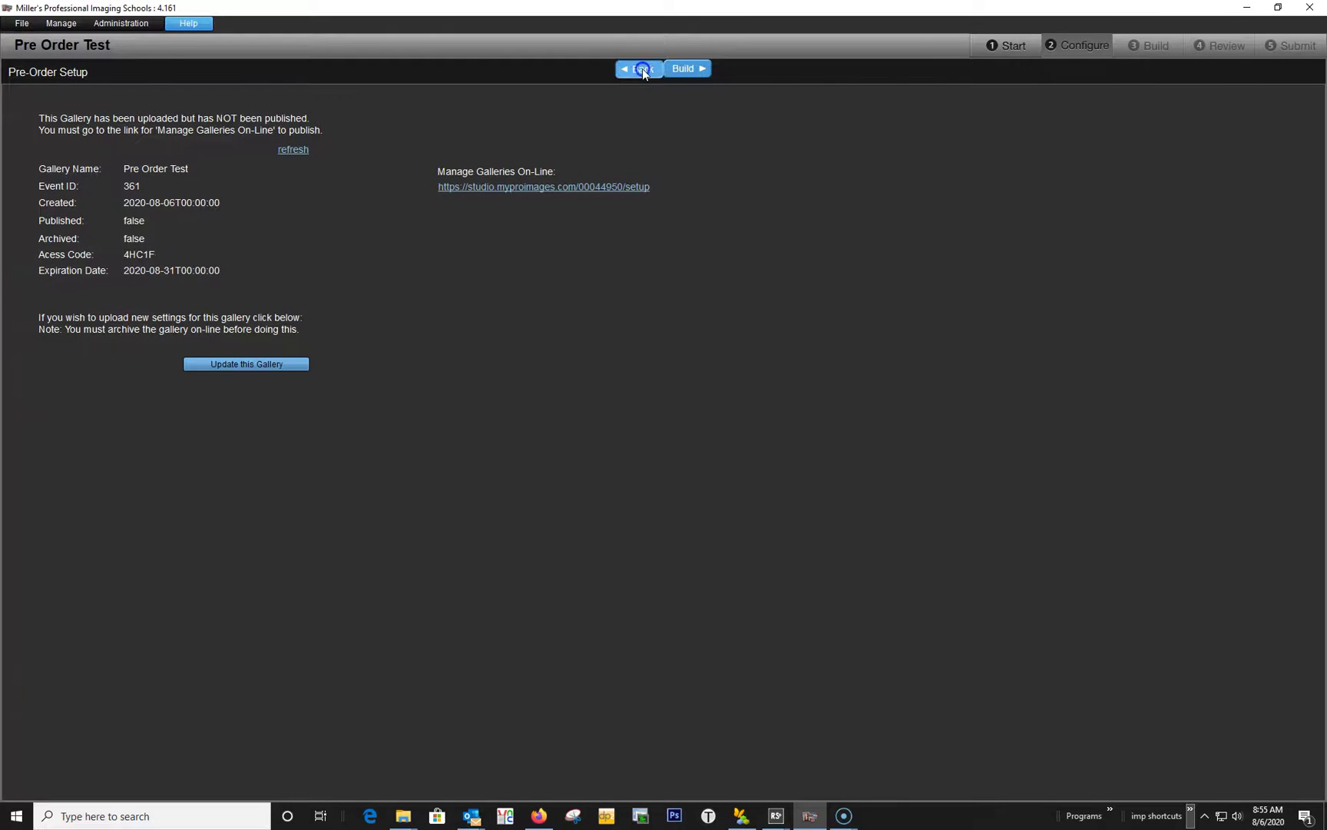
Select roster-pre-order-test-2020-08-31(1).csv from the Demo Order folder for import.
left_click(645, 68)
left_click(619, 202)
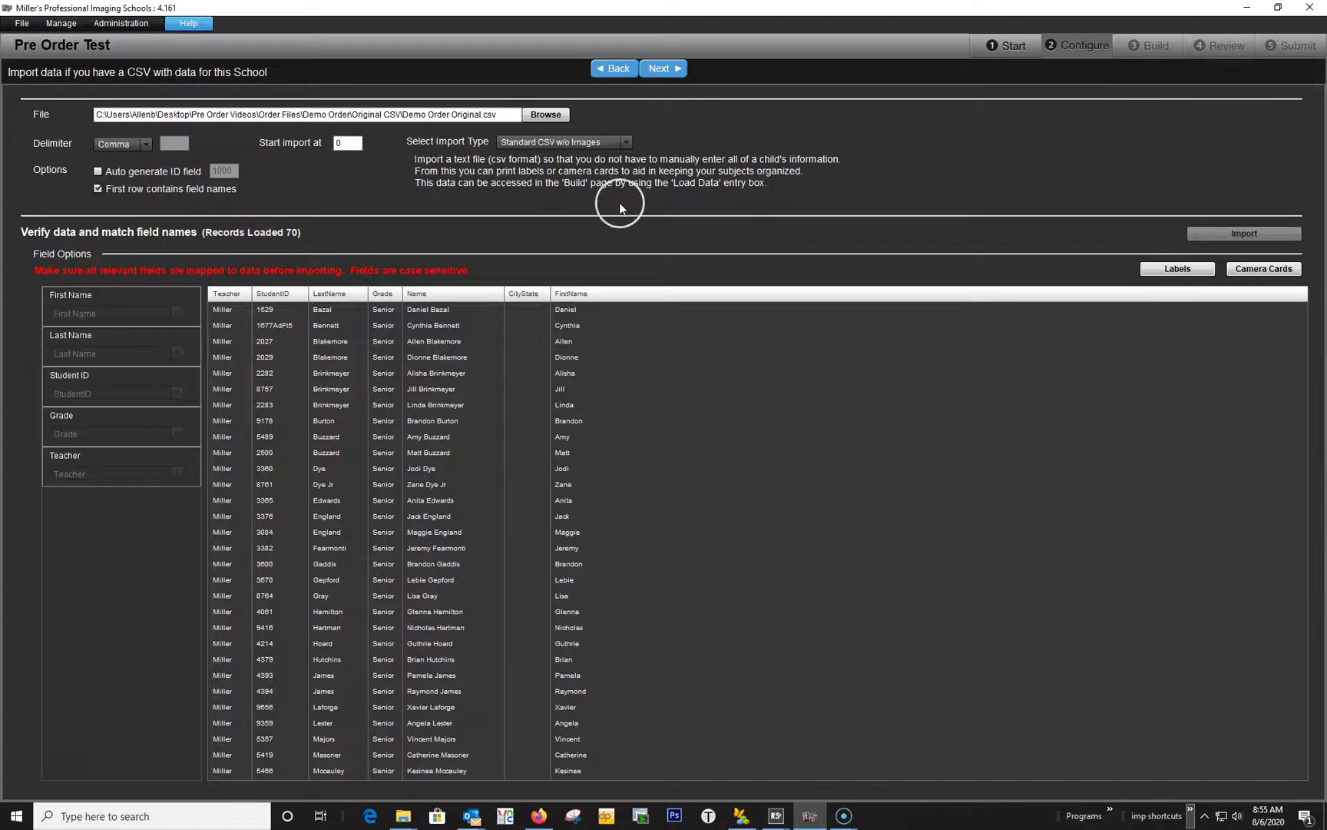
left_click(553, 114)
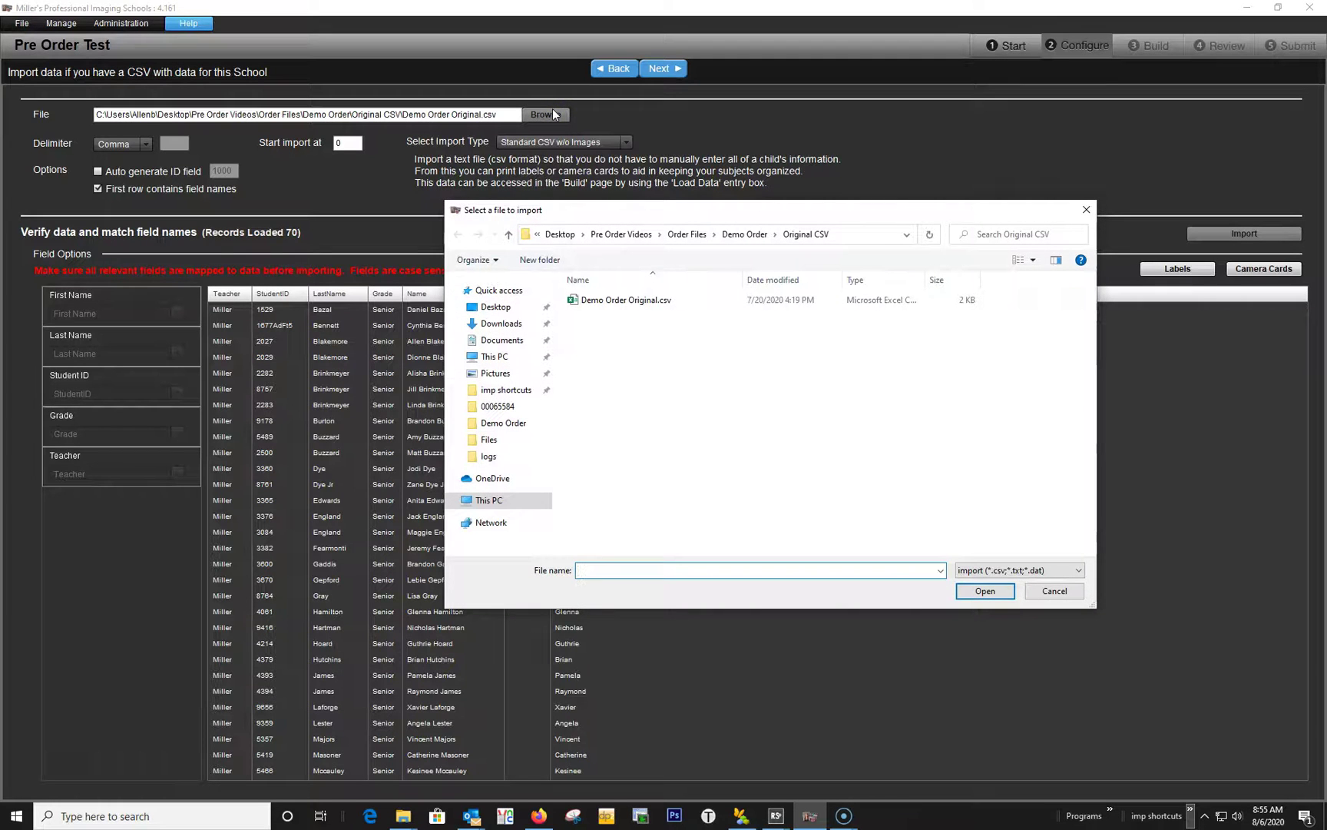
left_click(747, 234)
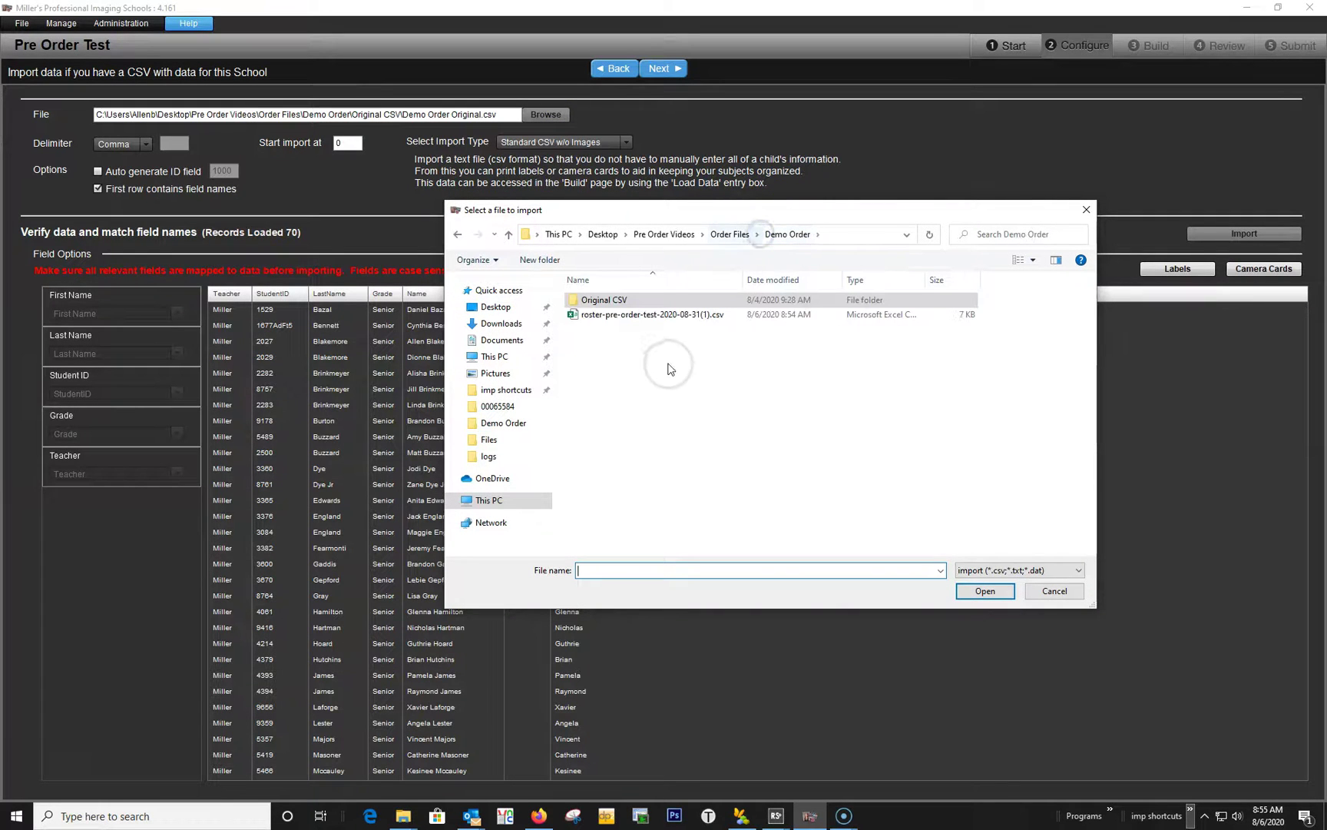
double_click(667, 315)
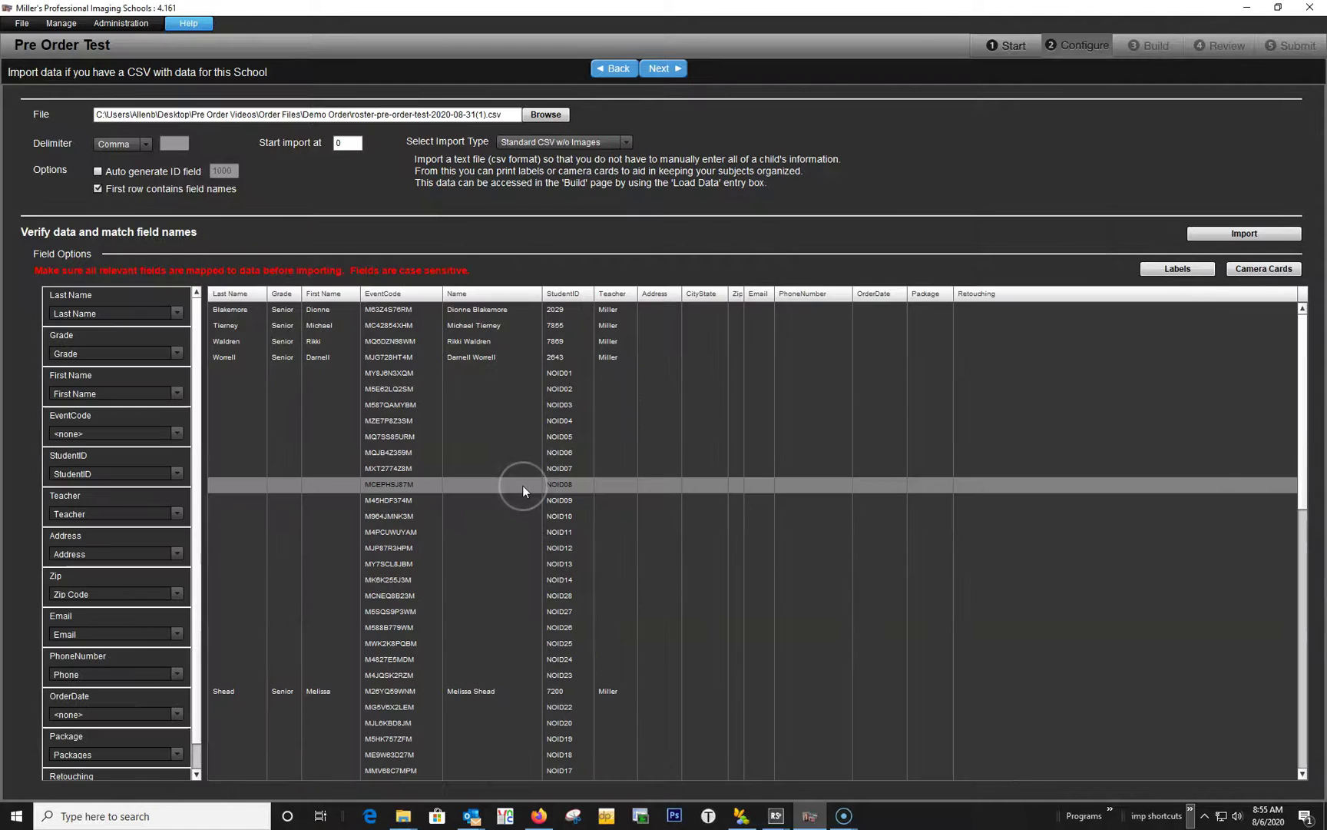
Import the roster, overwriting earlier data with 70 records, and advance to Build.
scroll(189, 434, "down", 2)
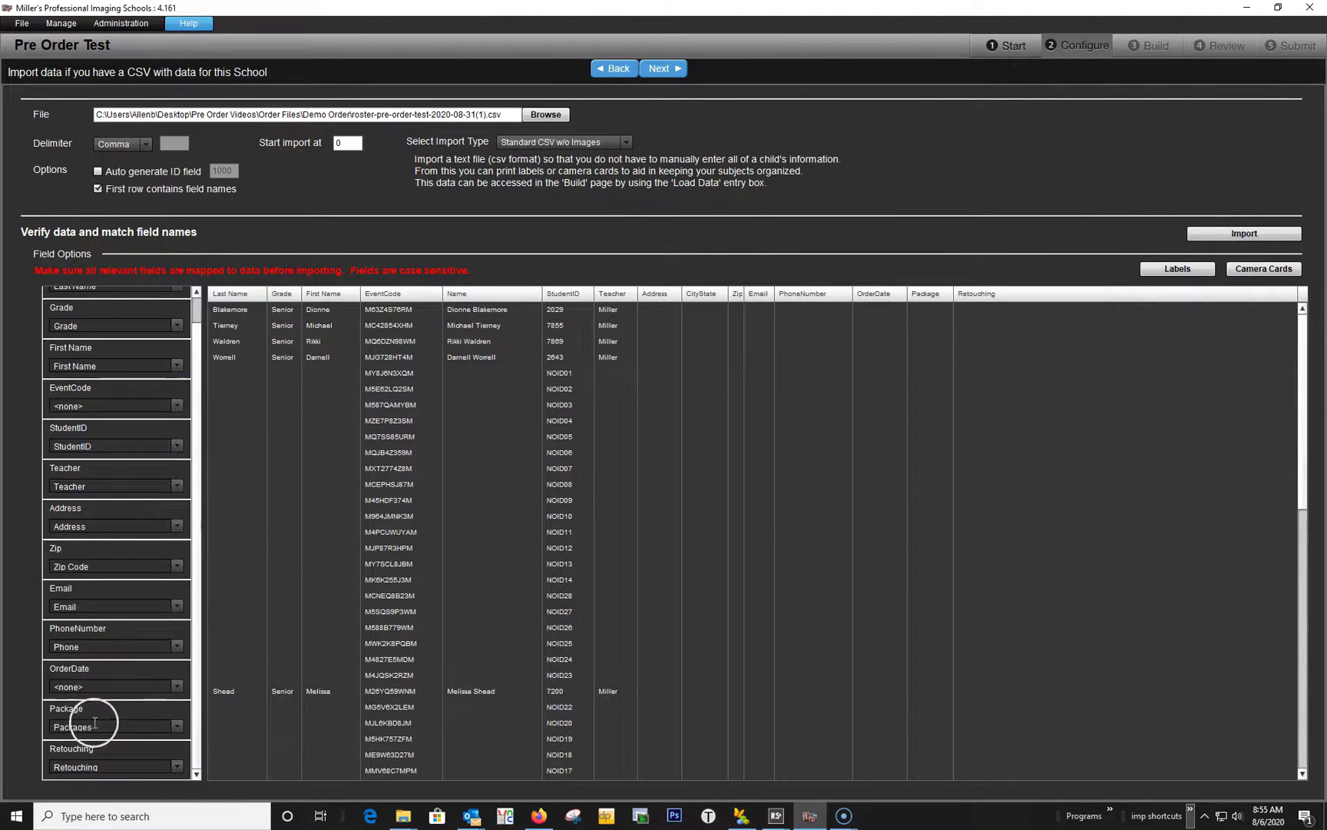
left_click(1258, 232)
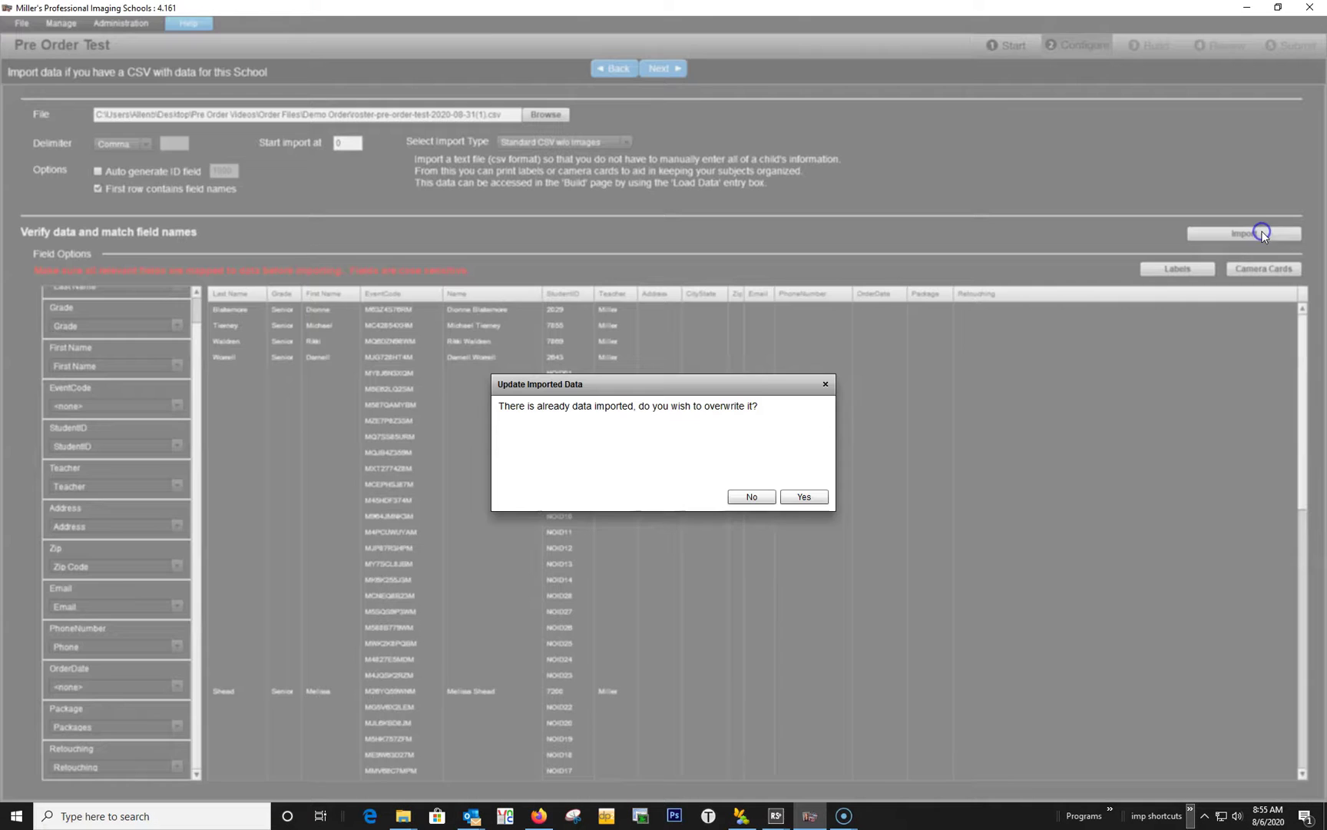
left_click(795, 495)
left_click(803, 514)
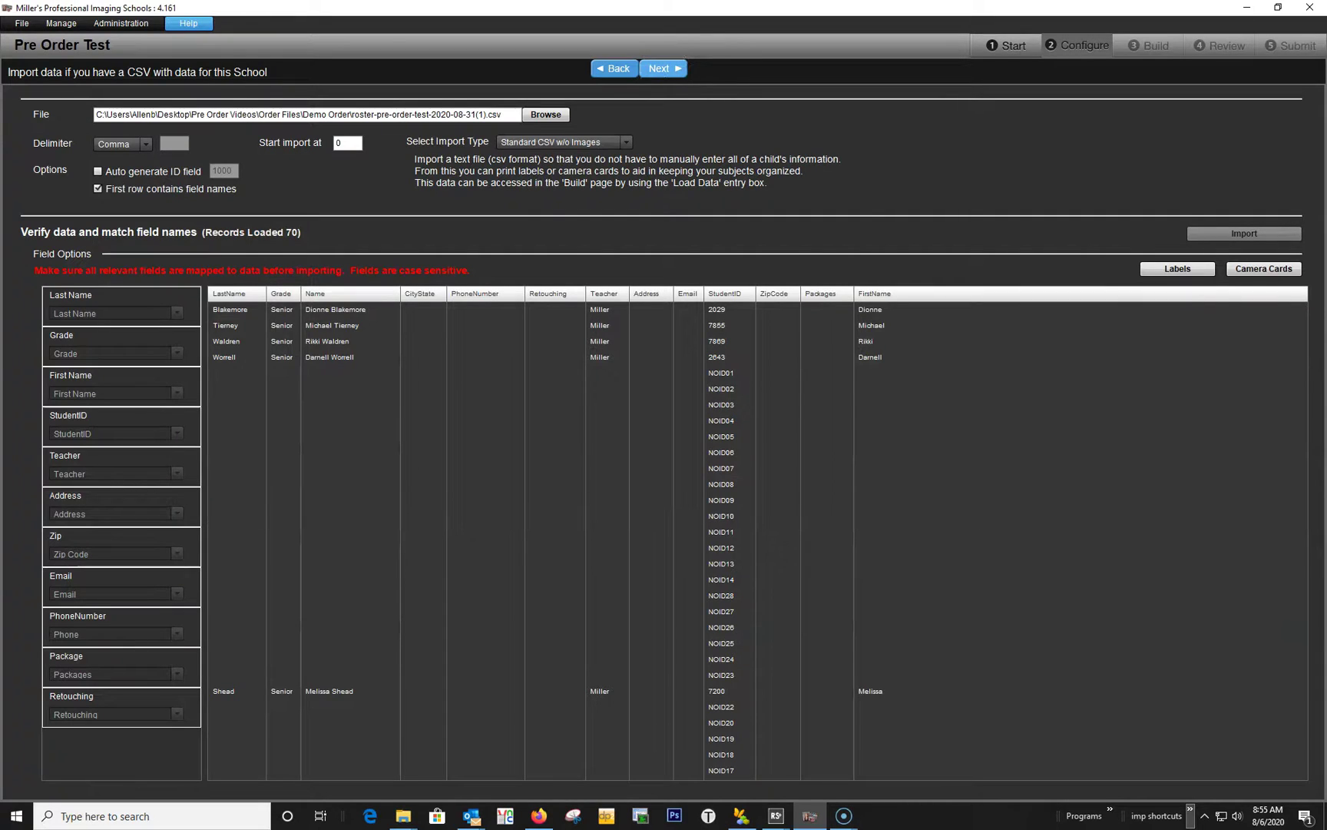
left_click(678, 68)
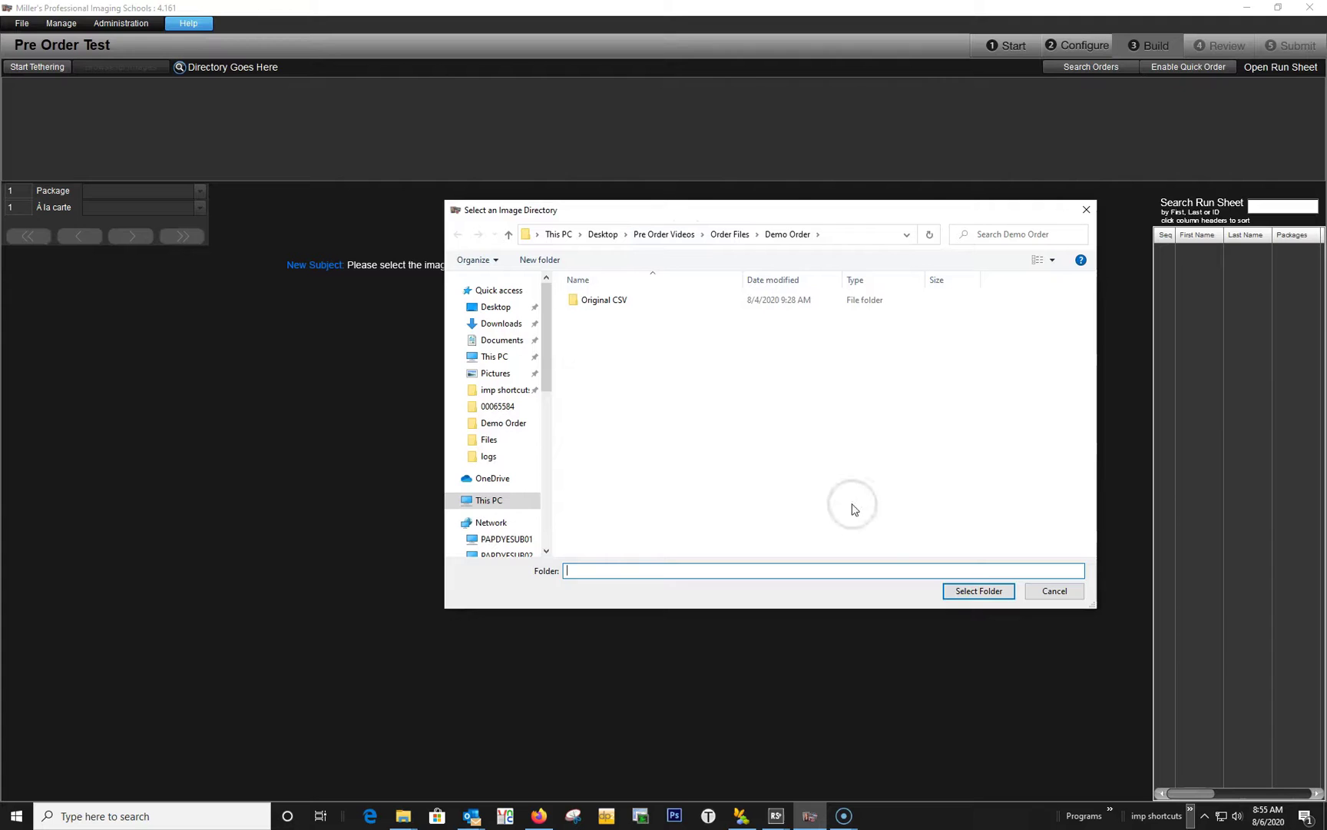
Load the Demo Order photos and save a subject for 008a.JPG from its roster record, without prints.
left_click(965, 593)
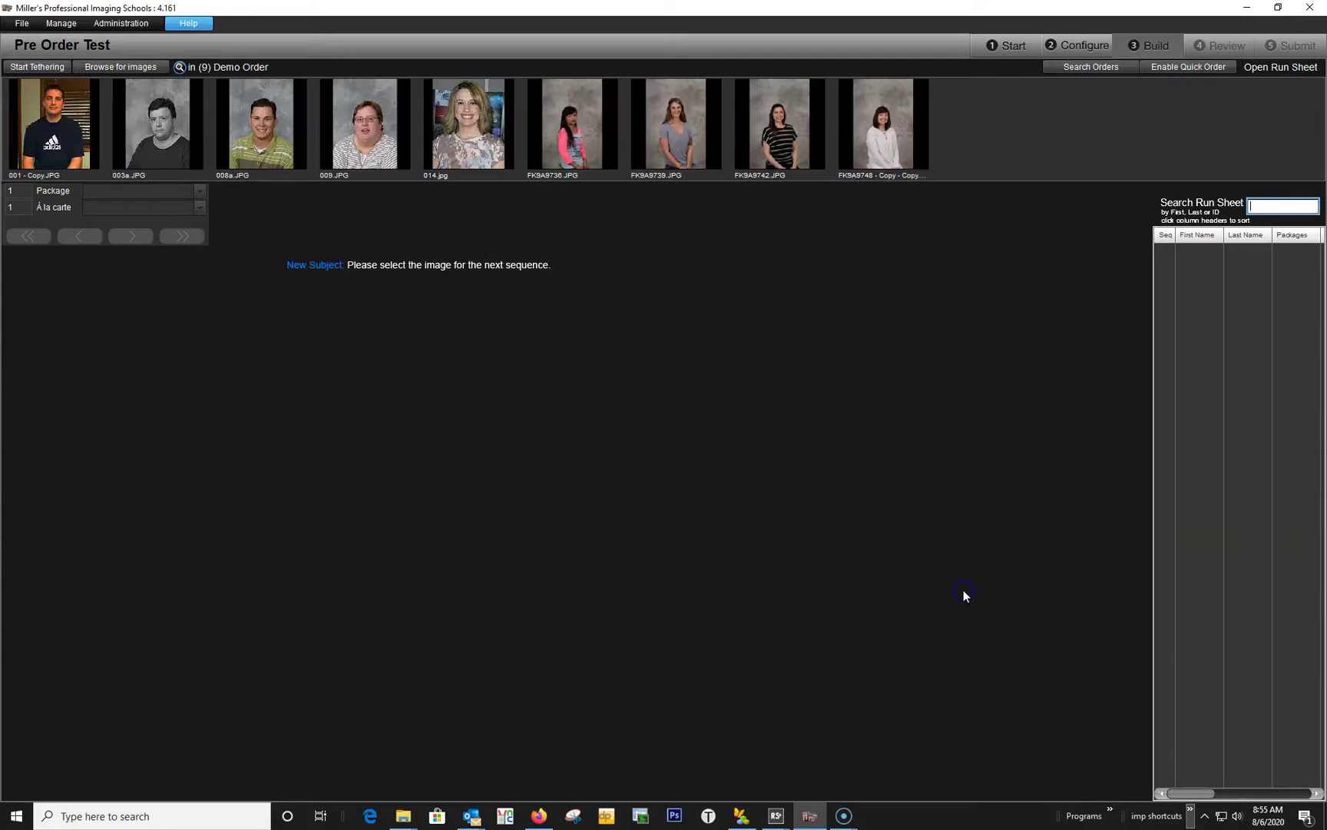
left_click(243, 127)
left_click(313, 197)
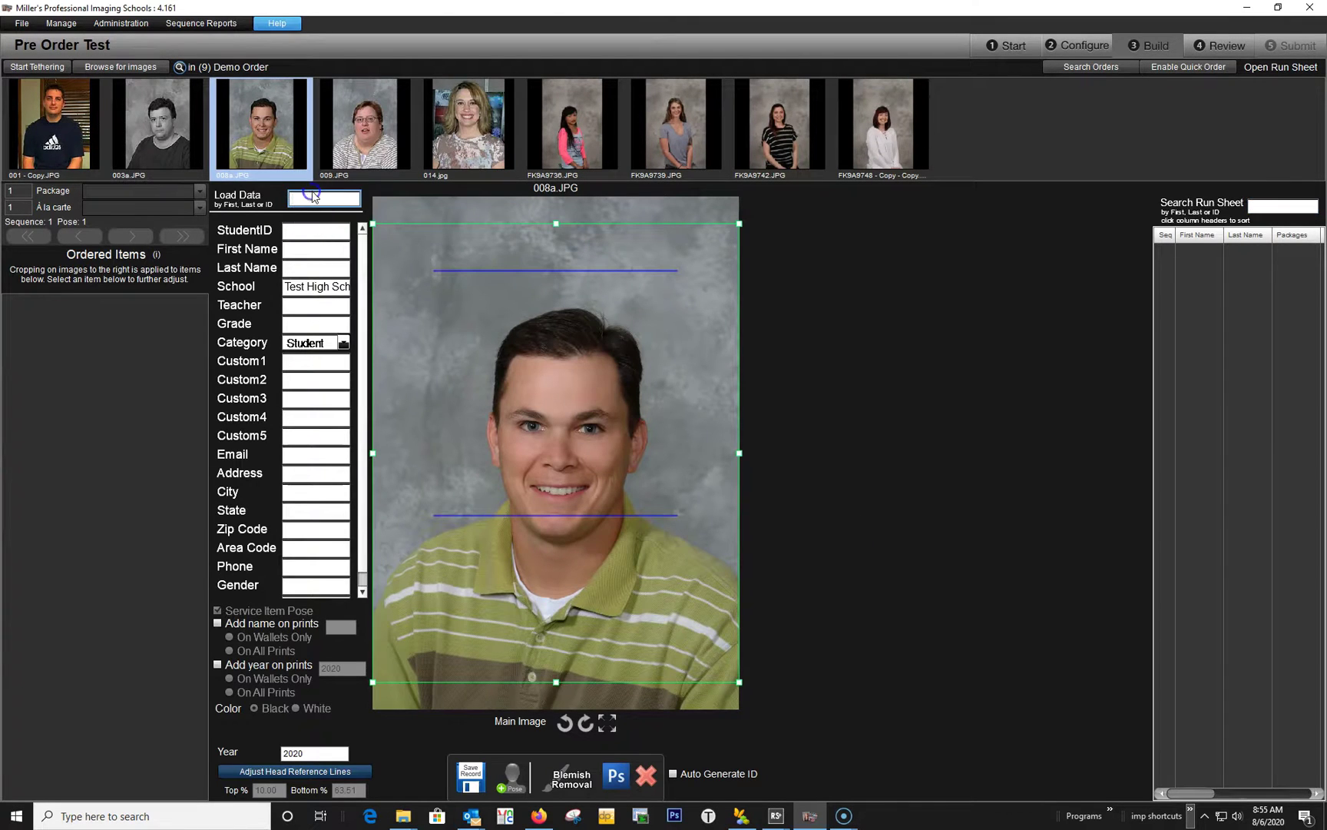
type("brian")
key("Return")
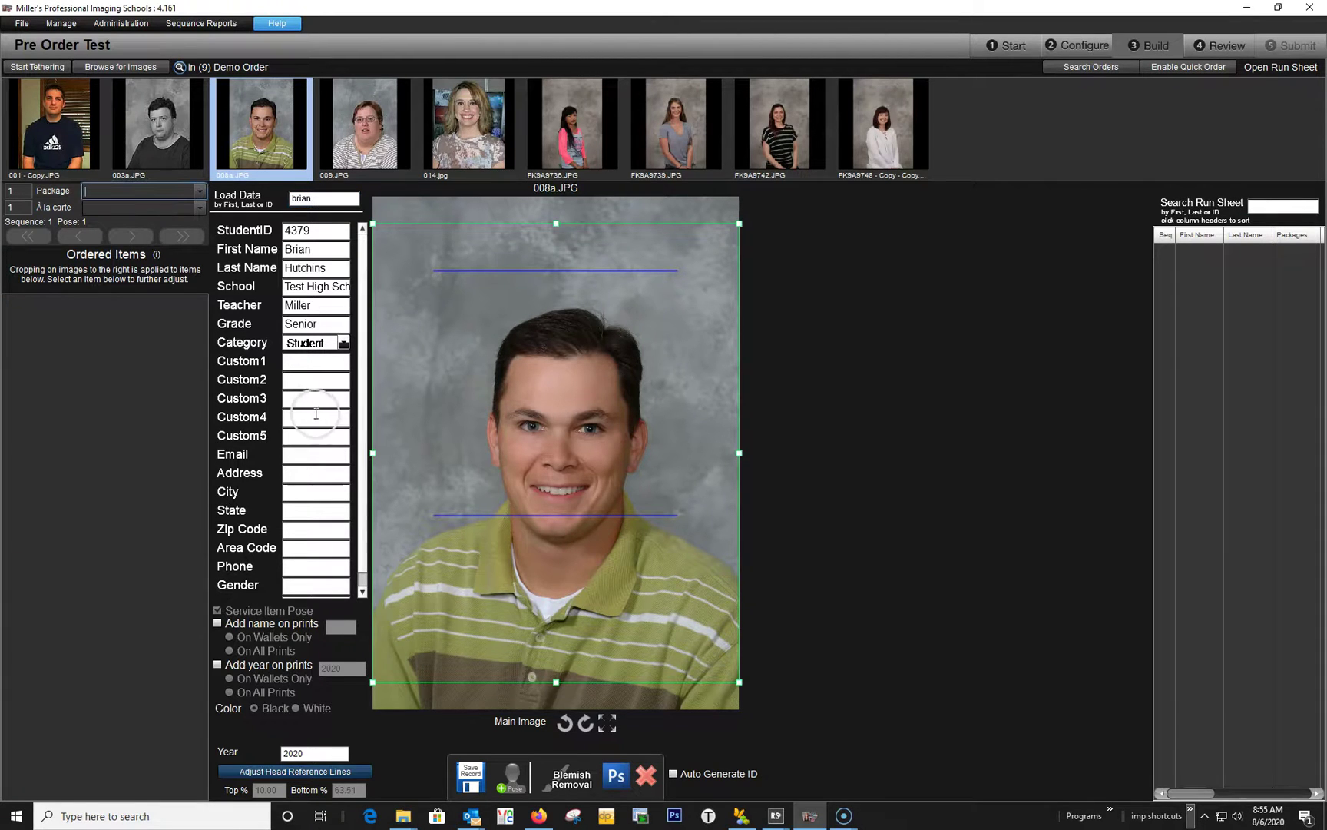
left_click(470, 776)
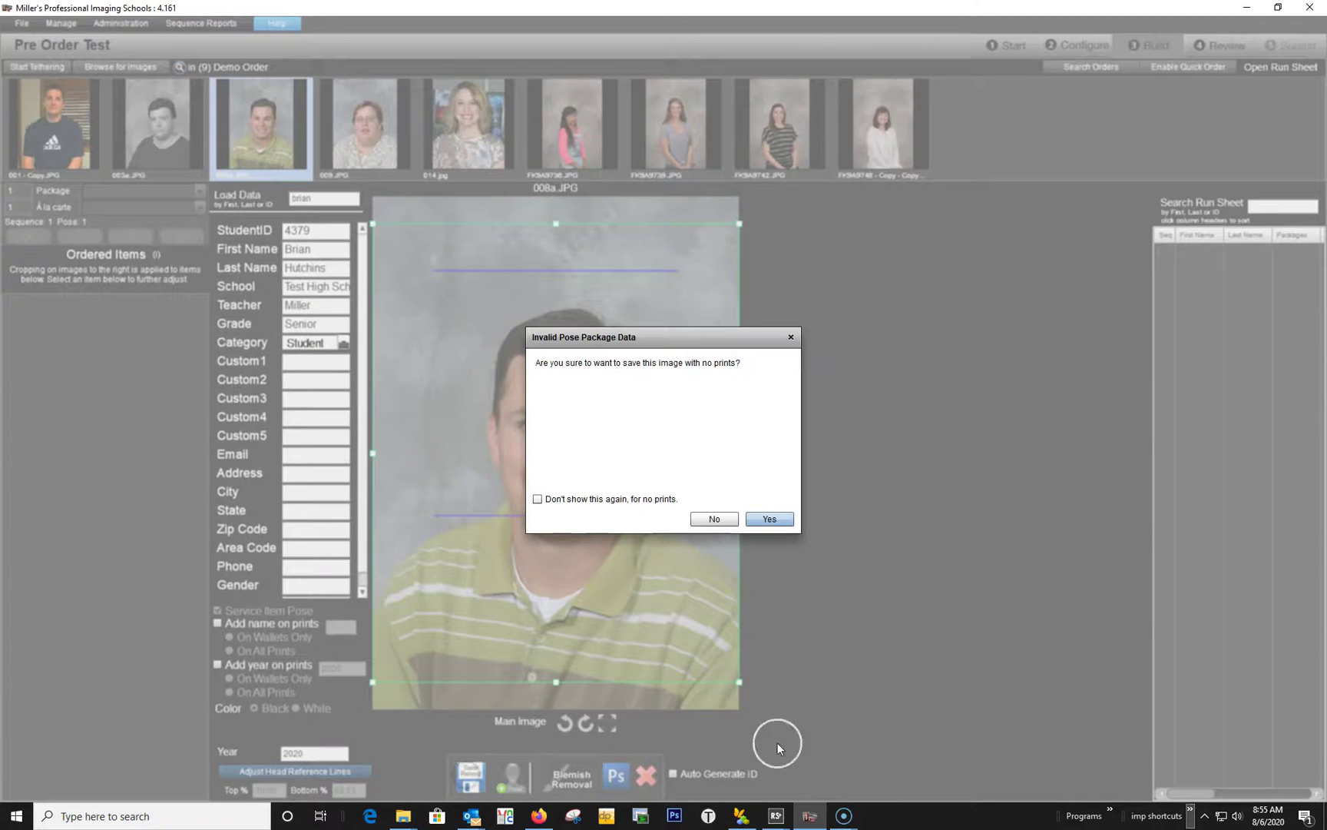
left_click(768, 519)
Save a second subject for 001 - Copy.JPG from its roster record with package B-1.
mouse_move(293, 192)
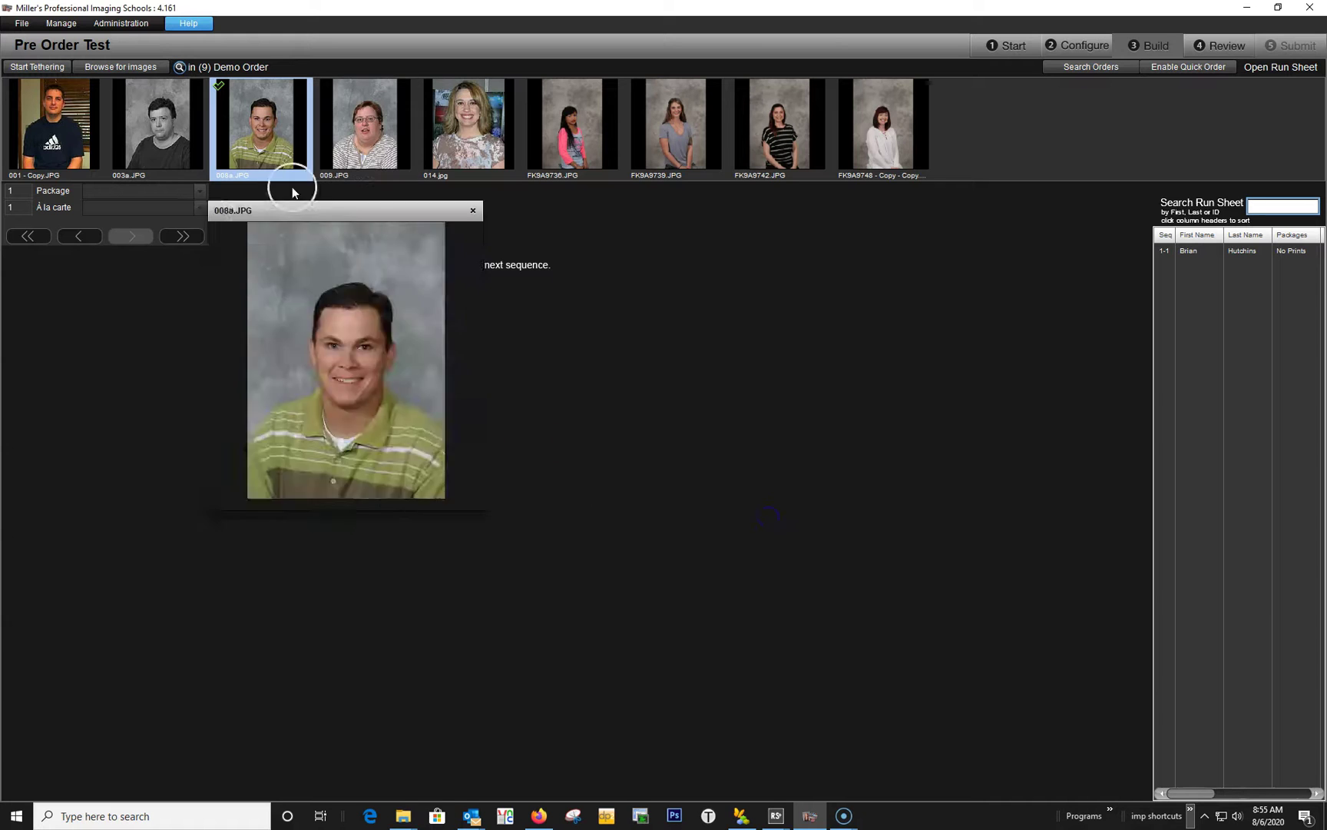
left_click(53, 123)
left_click(323, 200)
type("m")
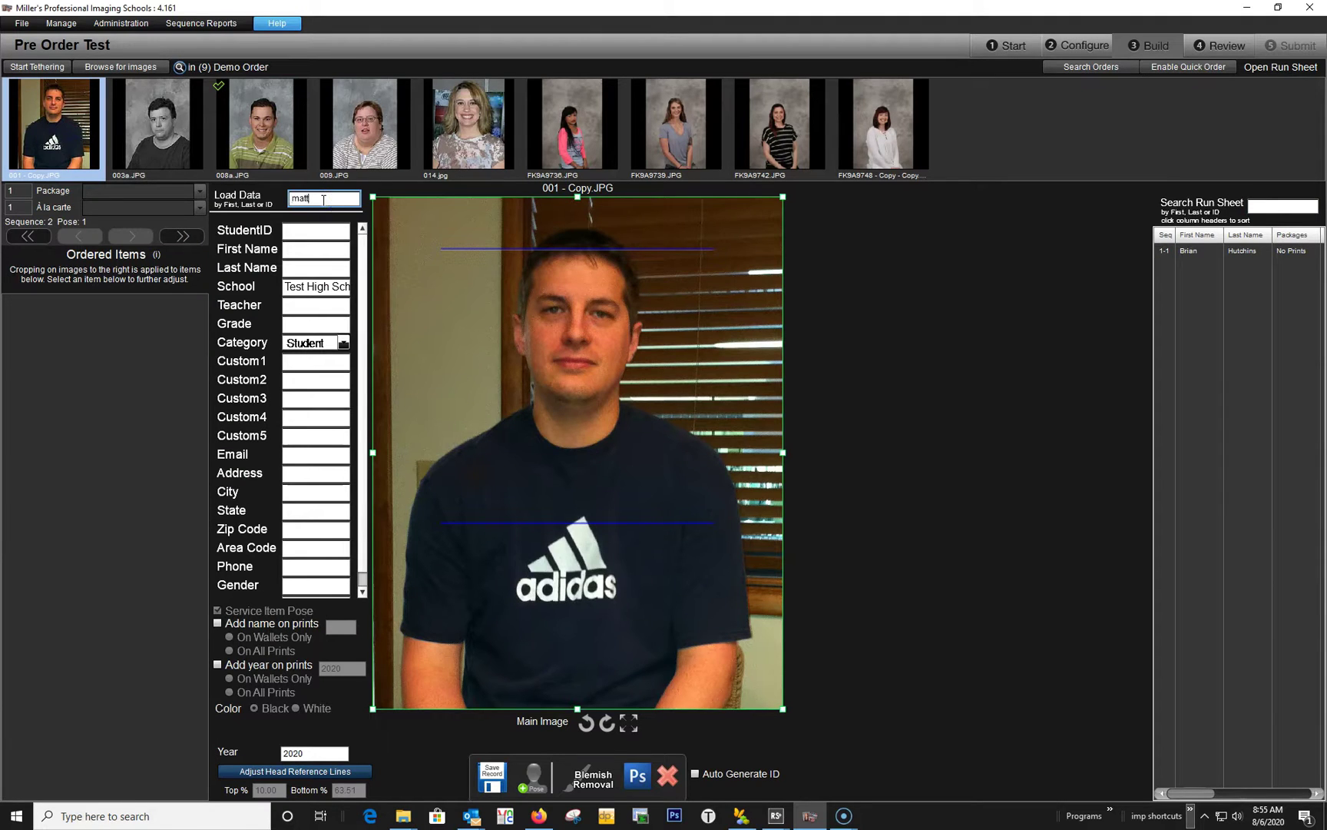
type("att")
key("Return")
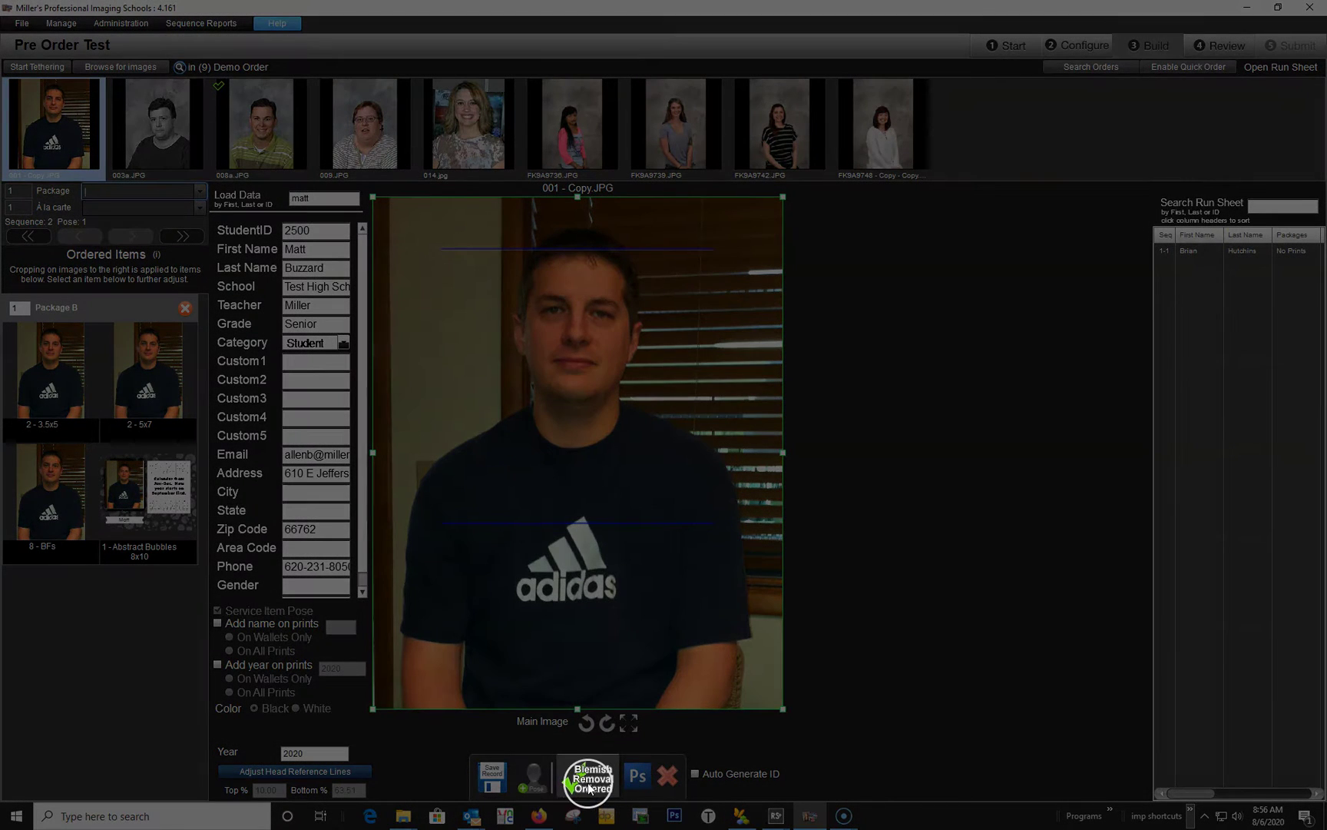
left_click(484, 786)
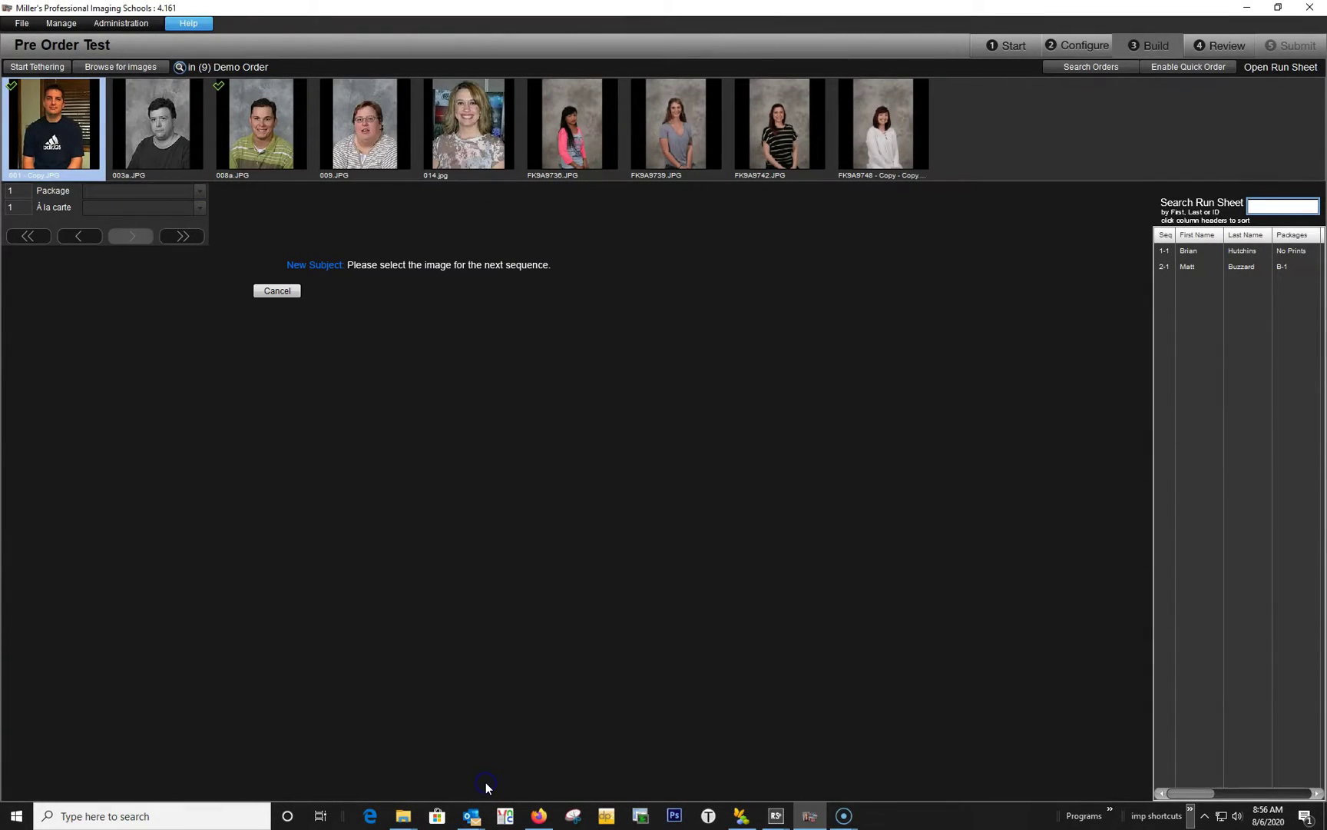